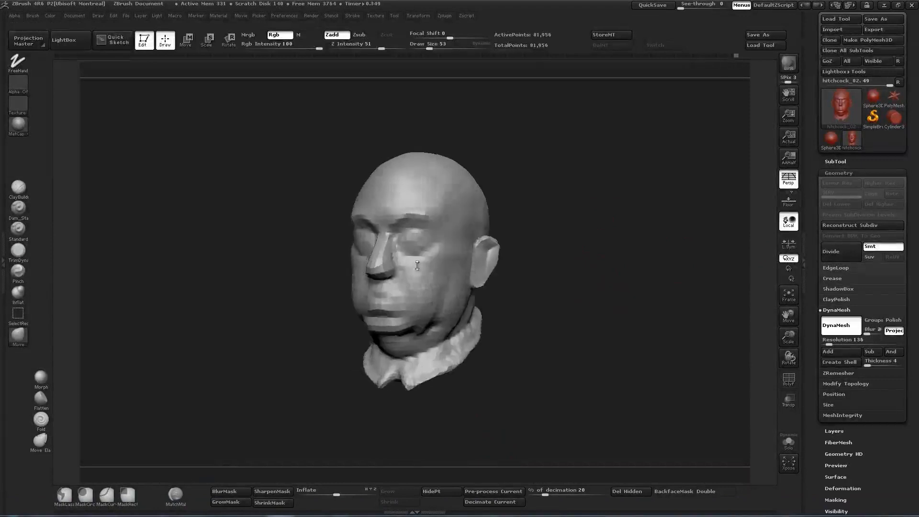
# Turn off DynaMesh for the head and reduce the brush draw size to 24.
pyautogui.click(842, 326)
pyautogui.moveTo(429, 49); pyautogui.dragTo(423, 48)
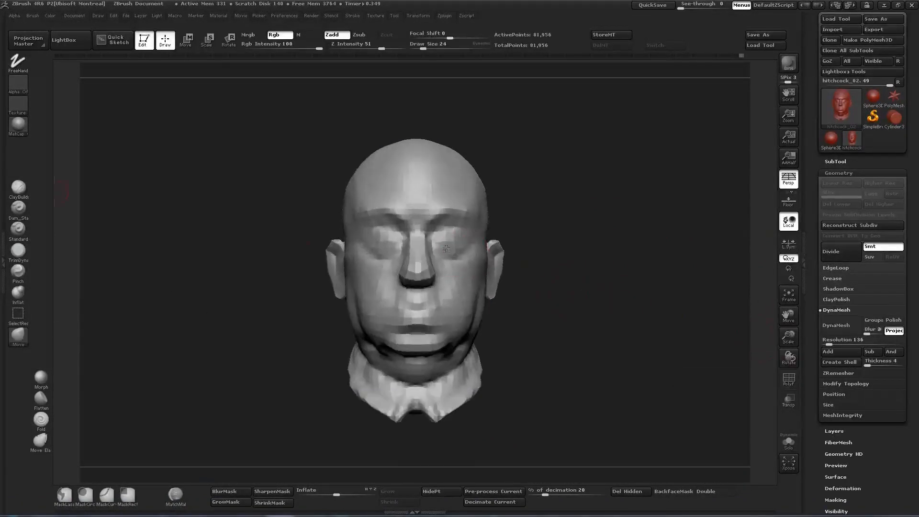
pyautogui.moveTo(424, 225)
pyautogui.keyDown('ctrl'); pyautogui.mouseDown(button='right')
pyautogui.moveTo(426, 253)
pyautogui.moveTo(447, 255)
pyautogui.mouseUp(button='right'); pyautogui.keyUp('ctrl')
# Reshape the nose in side view with the Move brush.
pyautogui.moveTo(635, 254)
pyautogui.mouseDown()
pyautogui.moveTo(616, 242)
pyautogui.moveTo(618, 268)
pyautogui.mouseUp()
pyautogui.moveTo(575, 239); pyautogui.dragTo(624, 236)
pyautogui.moveTo(550, 238)
pyautogui.mouseDown()
pyautogui.moveTo(594, 236)
pyautogui.moveTo(574, 238)
pyautogui.moveTo(584, 236)
pyautogui.mouseUp()
pyautogui.press('b')
pyautogui.press('m')
pyautogui.press('v')
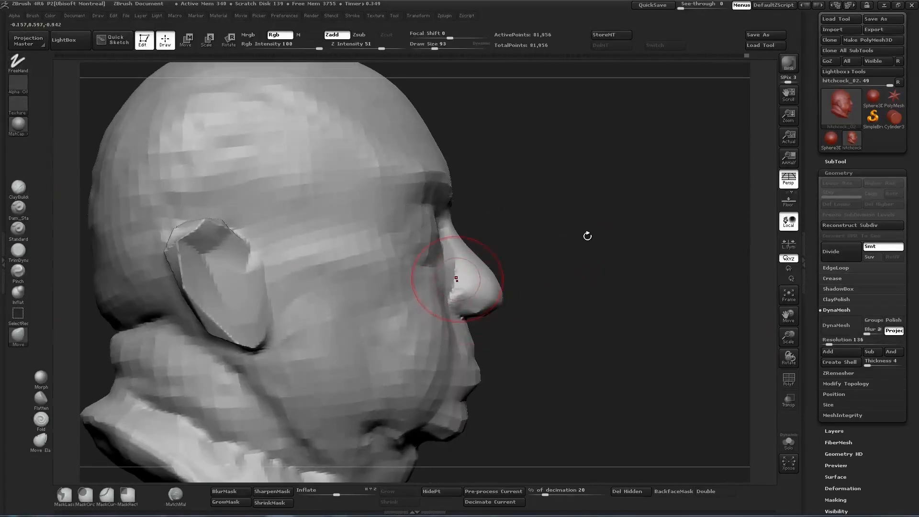
# Build up the nostril wing in side view with a small ClayBuildup brush.
pyautogui.click(19, 188)
pyautogui.press('s')
pyautogui.moveTo(432, 292); pyautogui.dragTo(425, 291)
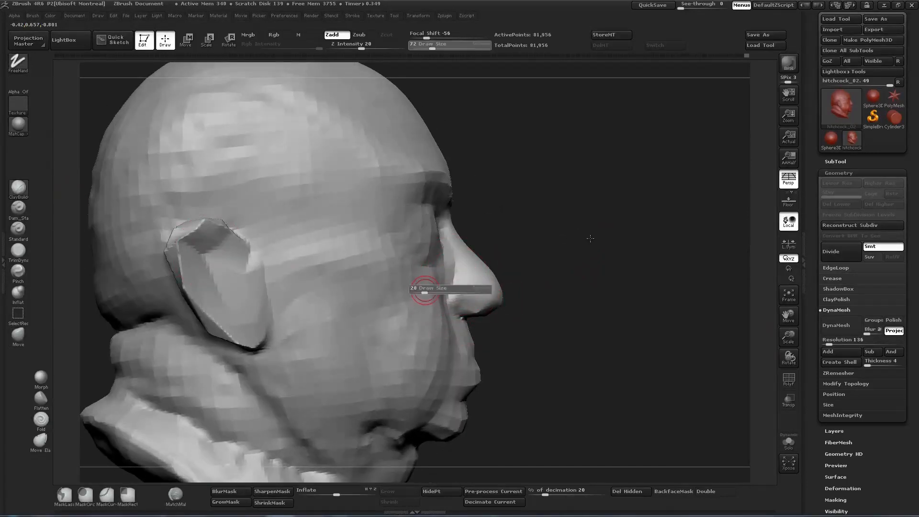
pyautogui.moveTo(621, 238)
pyautogui.mouseDown()
pyautogui.moveTo(591, 238)
pyautogui.moveTo(604, 239)
pyautogui.mouseUp()
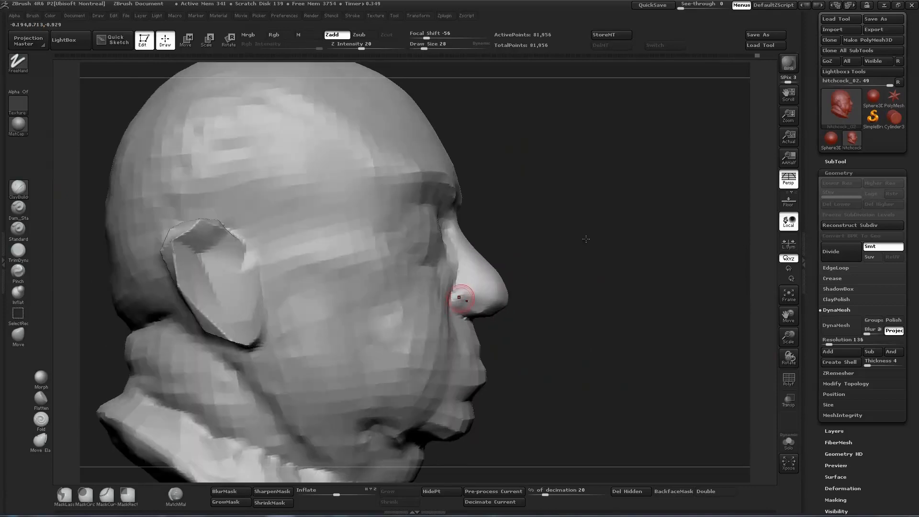
pyautogui.moveTo(561, 273); pyautogui.dragTo(585, 277)
pyautogui.moveTo(455, 292); pyautogui.dragTo(462, 303)
pyautogui.moveTo(572, 241)
pyautogui.mouseDown()
pyautogui.moveTo(597, 239)
pyautogui.moveTo(488, 244)
pyautogui.moveTo(583, 239)
pyautogui.moveTo(537, 242)
pyautogui.moveTo(575, 225)
pyautogui.moveTo(583, 240)
pyautogui.moveTo(575, 237)
pyautogui.moveTo(630, 236)
pyautogui.moveTo(597, 243)
pyautogui.mouseUp()
# Reshape the nostril wing and the nose's underside in profile with the Move brush, varying the draw size.
pyautogui.click(19, 337)
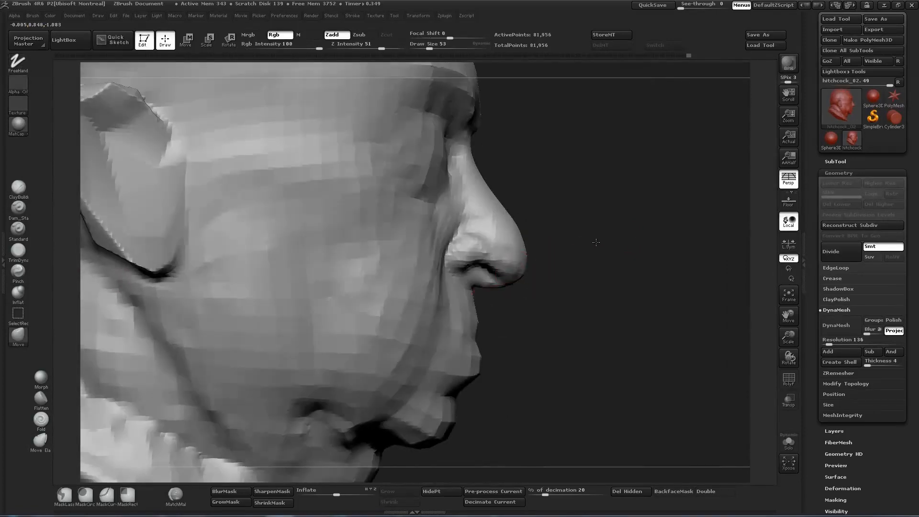
pyautogui.press('s')
pyautogui.moveTo(512, 270); pyautogui.dragTo(509, 270)
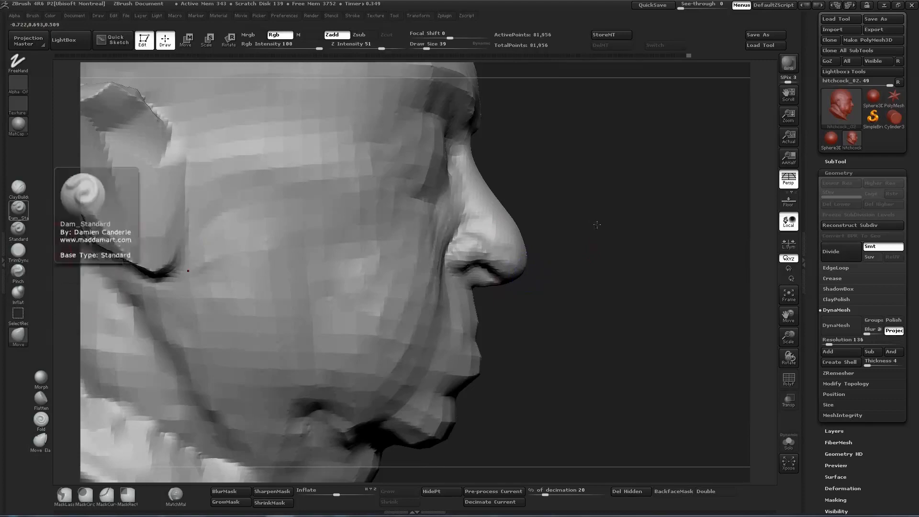
pyautogui.click(18, 337)
pyautogui.press('s')
pyautogui.moveTo(509, 216); pyautogui.dragTo(515, 216)
pyautogui.moveTo(609, 243); pyautogui.dragTo(628, 243)
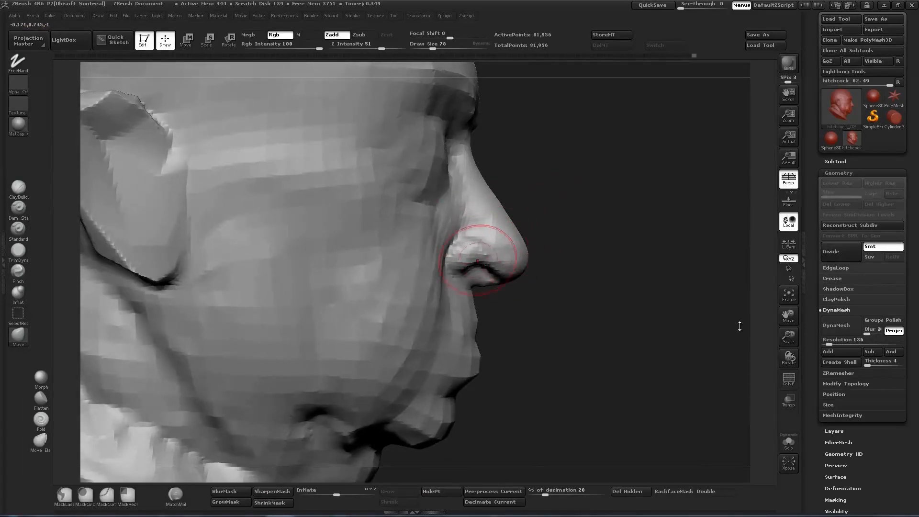
pyautogui.moveTo(478, 261)
pyautogui.mouseDown()
pyautogui.moveTo(478, 272)
pyautogui.moveTo(463, 248)
pyautogui.mouseUp()
pyautogui.press('s')
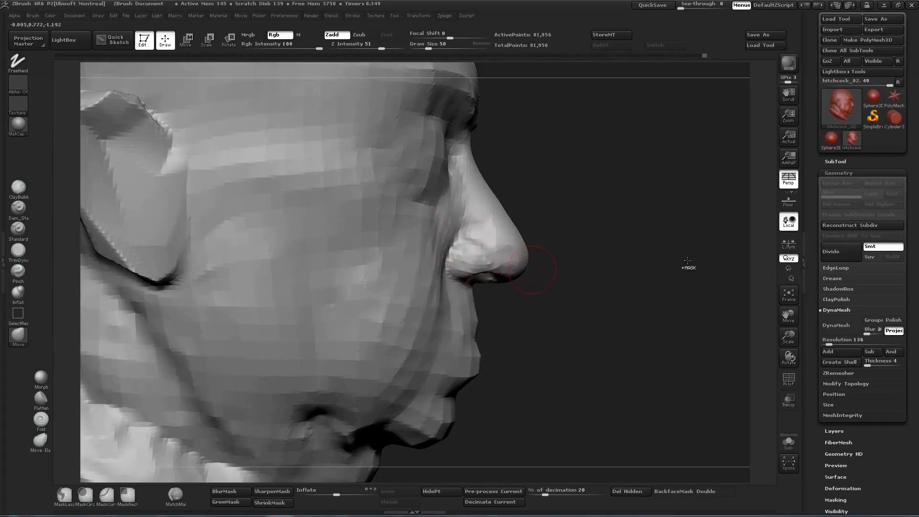
# Adjust the nose from the front with the Move brush at draw size 89.
pyautogui.keyDown('ctrl'); pyautogui.moveTo(688, 261); pyautogui.dragTo(617, 309, button='right'); pyautogui.keyUp('ctrl')
pyautogui.keyDown('shift'); pyautogui.moveTo(616, 309); pyautogui.dragTo(624, 309); pyautogui.keyUp('shift')
pyautogui.keyDown('ctrl'); pyautogui.moveTo(624, 309); pyautogui.dragTo(628, 309, button='right'); pyautogui.keyUp('ctrl')
pyautogui.press('s')
pyautogui.moveTo(462, 222); pyautogui.dragTo(468, 222)
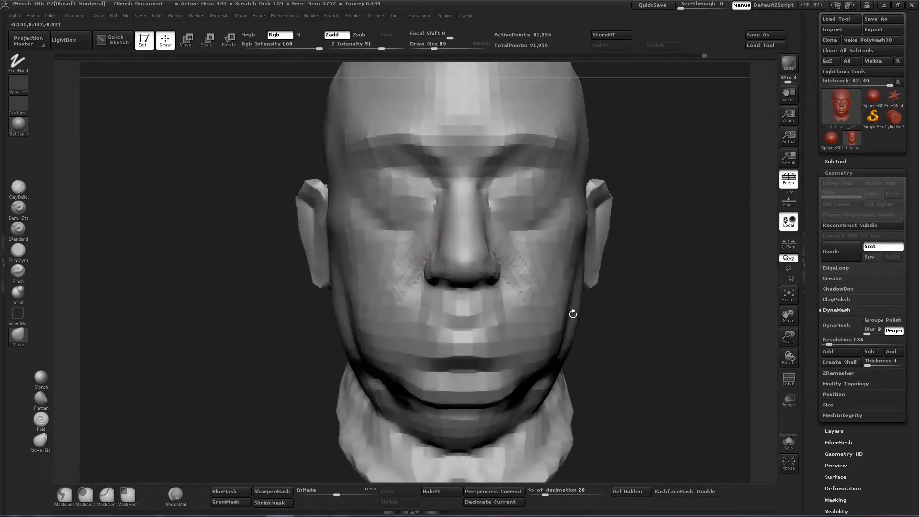
pyautogui.moveTo(573, 314); pyautogui.dragTo(628, 331, button='right')
# Refine the nostril wings and the side of the nose with ClayBuildup at draw size 32, smoothing the strokes.
pyautogui.click(19, 189)
pyautogui.press('s')
pyautogui.moveTo(450, 263); pyautogui.dragTo(441, 263)
pyautogui.moveTo(441, 262); pyautogui.dragTo(479, 258, button='right')
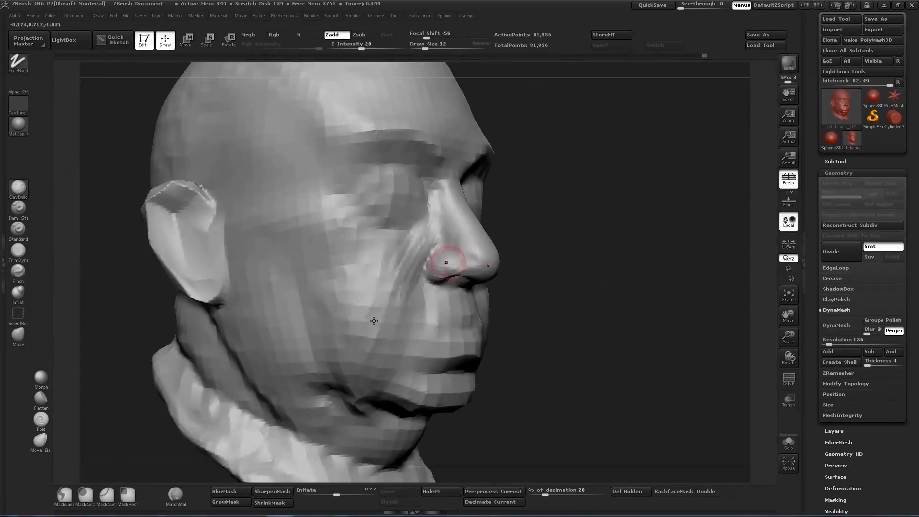
pyautogui.keyDown('shift'); pyautogui.moveTo(465, 246); pyautogui.dragTo(466, 242); pyautogui.keyUp('shift')
pyautogui.moveTo(604, 316)
pyautogui.mouseDown(button='right')
pyautogui.moveTo(556, 330)
pyautogui.moveTo(474, 302)
pyautogui.mouseUp(button='right')
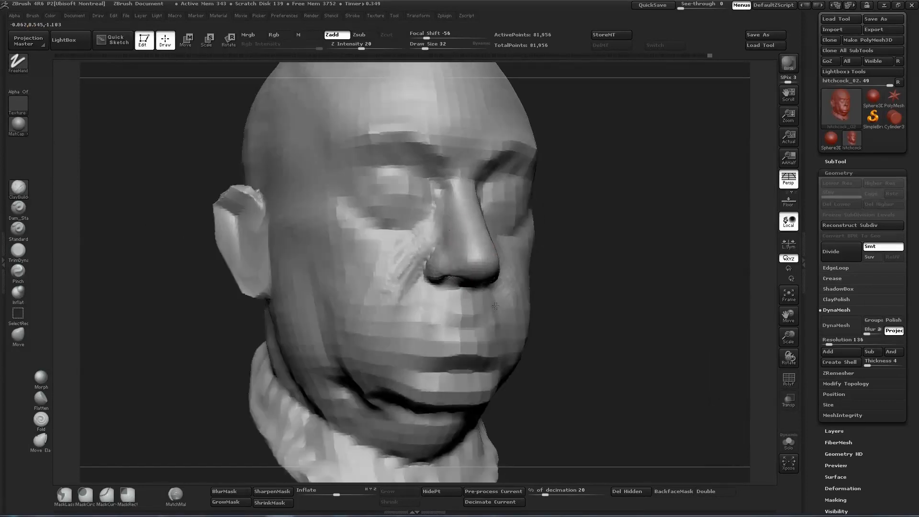
pyautogui.moveTo(458, 225); pyautogui.dragTo(453, 245)
pyautogui.moveTo(536, 287); pyautogui.dragTo(478, 303, button='right')
pyautogui.moveTo(479, 302); pyautogui.dragTo(445, 306)
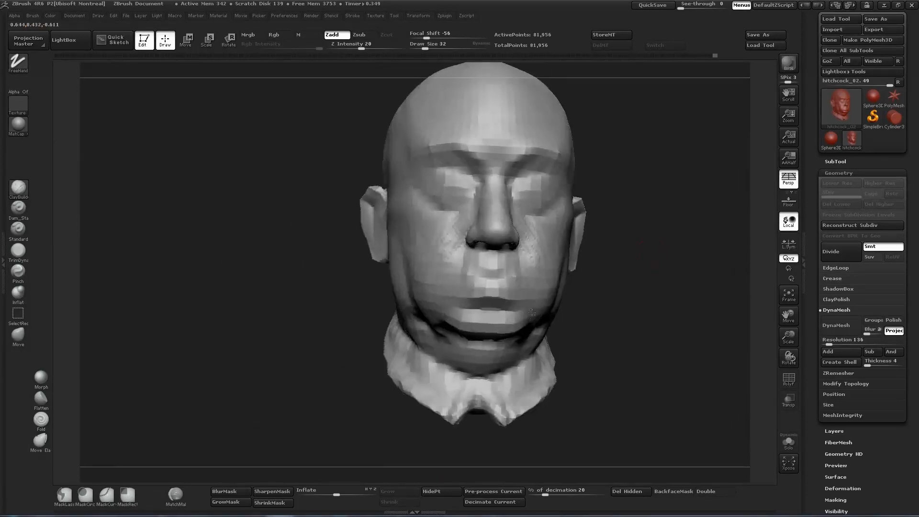
# Sculpt the two philtrum ridges and the upper lip edge beneath the nose with ClayBuildup.
pyautogui.moveTo(689, 278); pyautogui.dragTo(520, 501)
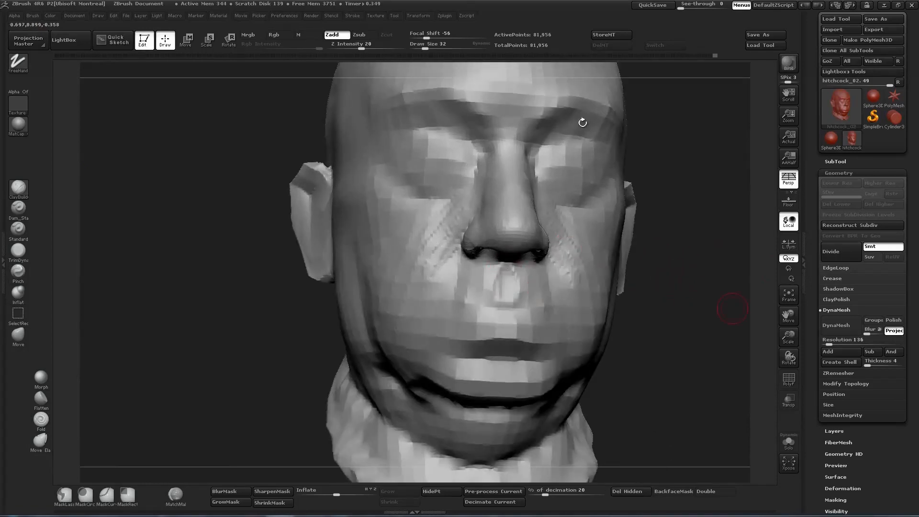
pyautogui.moveTo(583, 122); pyautogui.dragTo(561, 416)
pyautogui.keyDown('alt'); pyautogui.moveTo(643, 293); pyautogui.dragTo(645, 281); pyautogui.keyUp('alt')
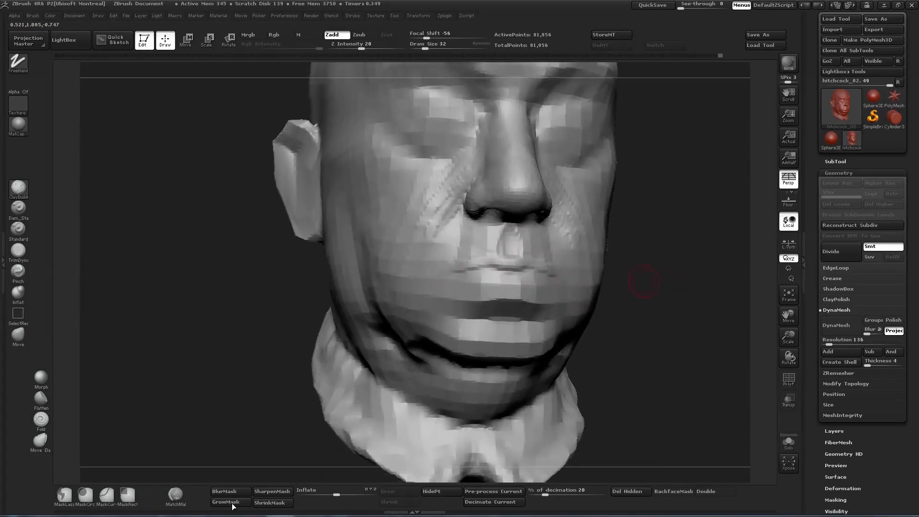
pyautogui.moveTo(484, 260)
pyautogui.mouseDown()
pyautogui.moveTo(495, 242)
pyautogui.moveTo(523, 235)
pyautogui.mouseUp()
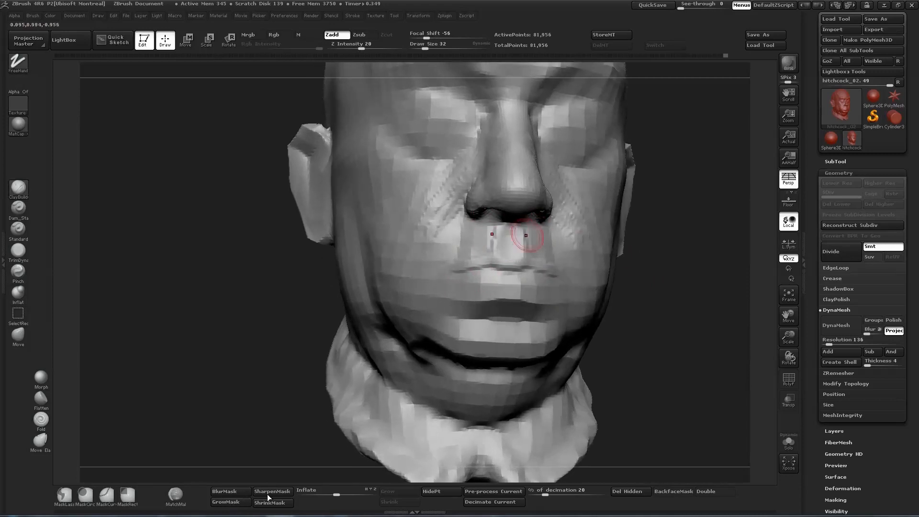
pyautogui.moveTo(647, 225); pyautogui.dragTo(721, 223)
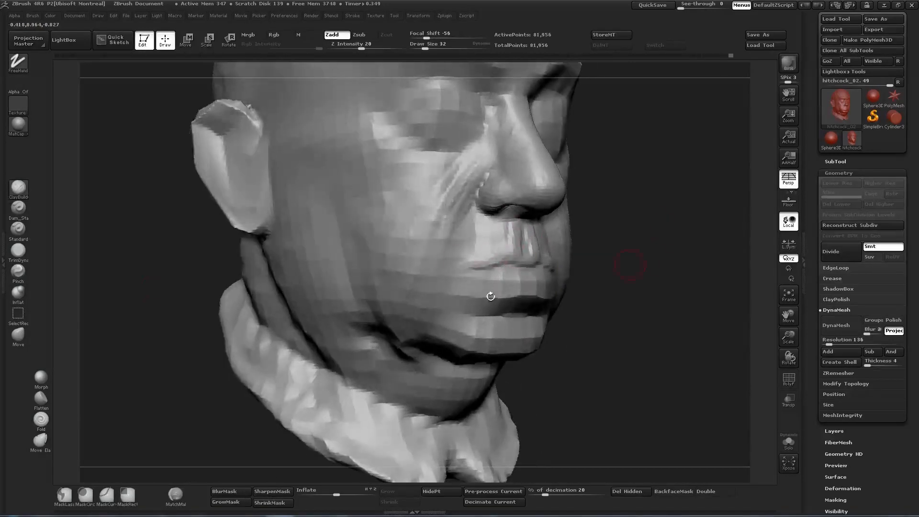
# Adjust the upper lip and mouth profile with the Move brush at draw size 82.
pyautogui.press('b')
pyautogui.press('m')
pyautogui.press('v')
pyautogui.press('s')
pyautogui.moveTo(504, 261); pyautogui.dragTo(506, 260)
pyautogui.moveTo(637, 249); pyautogui.dragTo(661, 297)
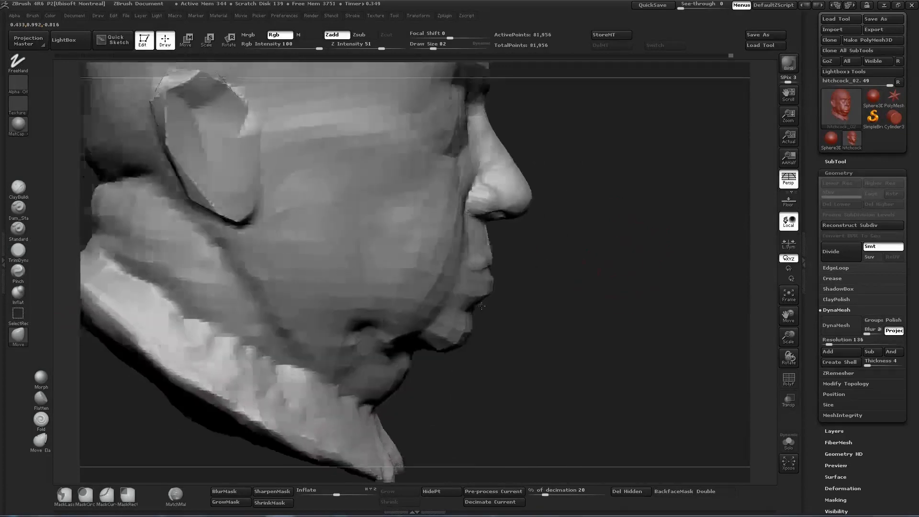
pyautogui.moveTo(671, 258)
pyautogui.mouseDown()
pyautogui.moveTo(503, 256)
pyautogui.moveTo(517, 250)
pyautogui.moveTo(645, 287)
pyautogui.mouseUp()
# Build up the lips and mouth corners with ClayBuildup and carve the line between the lips with Dam_Standard.
pyautogui.click(18, 188)
pyautogui.press('s')
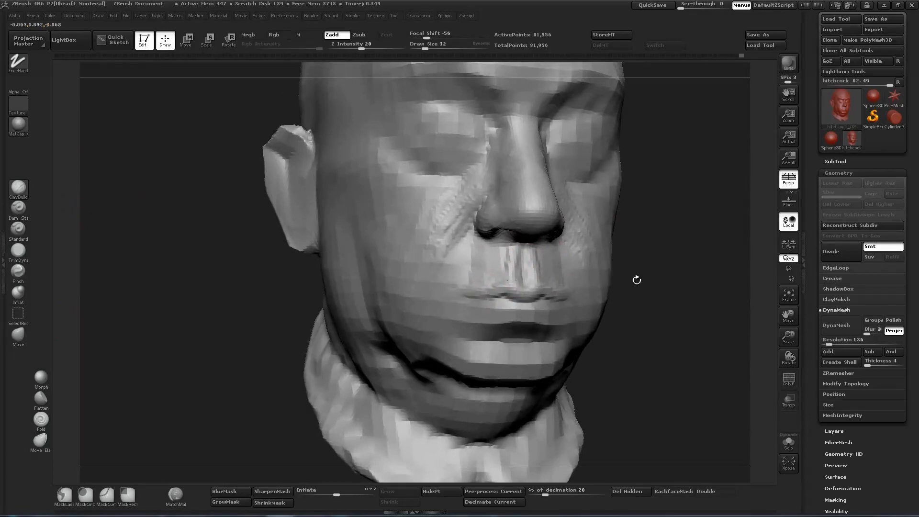
pyautogui.moveTo(637, 280); pyautogui.dragTo(522, 346)
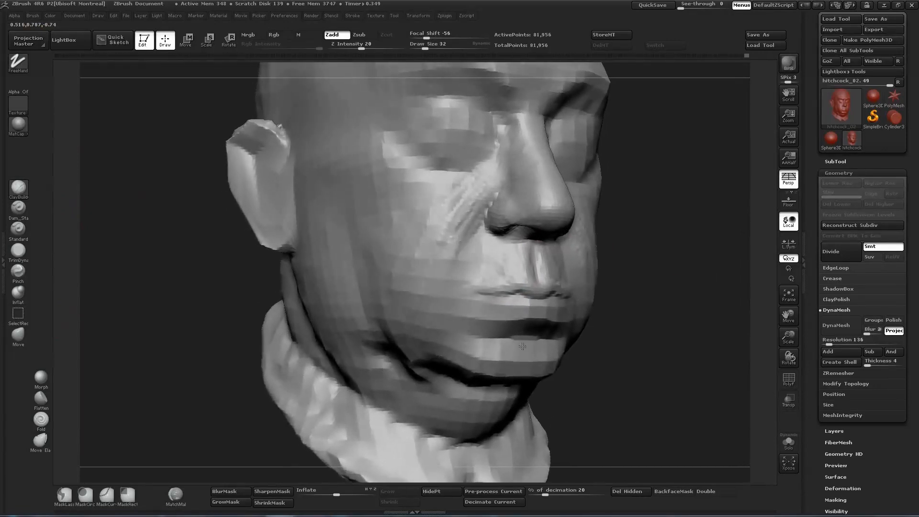
pyautogui.moveTo(666, 314); pyautogui.dragTo(663, 287)
pyautogui.keyDown('alt'); pyautogui.moveTo(663, 273); pyautogui.dragTo(685, 314); pyautogui.keyUp('alt')
pyautogui.moveTo(493, 301); pyautogui.dragTo(461, 304)
pyautogui.moveTo(670, 306)
pyautogui.mouseDown()
pyautogui.moveTo(646, 306)
pyautogui.moveTo(670, 309)
pyautogui.moveTo(685, 289)
pyautogui.mouseUp()
pyautogui.moveTo(685, 289)
pyautogui.keyDown('alt'); pyautogui.mouseDown()
pyautogui.moveTo(538, 288)
pyautogui.moveTo(653, 310)
pyautogui.moveTo(603, 307)
pyautogui.moveTo(722, 297)
pyautogui.moveTo(647, 268)
pyautogui.moveTo(646, 282)
pyautogui.moveTo(723, 273)
pyautogui.moveTo(639, 236)
pyautogui.mouseUp(); pyautogui.keyUp('alt')
pyautogui.click(18, 209)
pyautogui.click(18, 188)
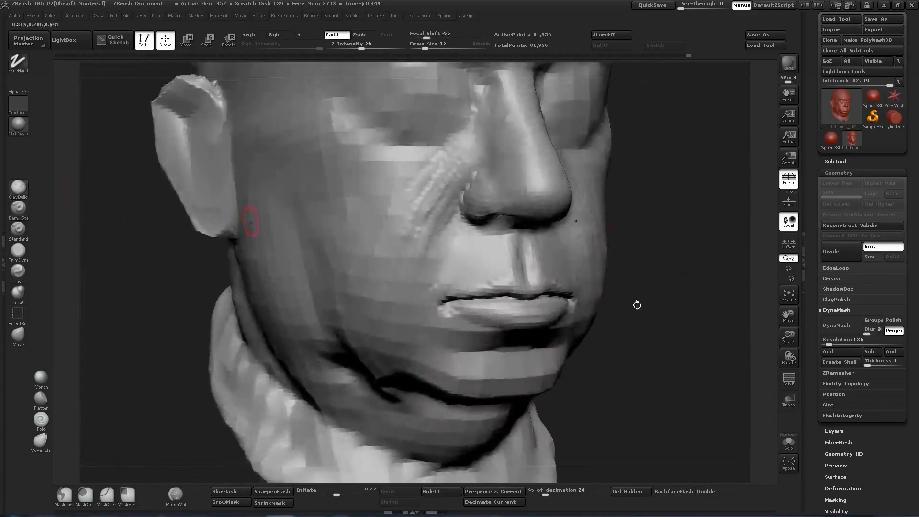
# Refine the upper lip area and philtrum with ClayBuildup at draw size 35 and smooth the transitions.
pyautogui.moveTo(636, 305)
pyautogui.mouseDown()
pyautogui.moveTo(675, 259)
pyautogui.moveTo(680, 287)
pyautogui.moveTo(646, 282)
pyautogui.mouseUp()
pyautogui.moveTo(426, 47); pyautogui.dragTo(427, 48)
pyautogui.moveTo(694, 302)
pyautogui.keyDown('alt'); pyautogui.mouseDown()
pyautogui.moveTo(693, 325)
pyautogui.moveTo(661, 312)
pyautogui.mouseUp(); pyautogui.keyUp('alt')
pyautogui.moveTo(502, 254)
pyautogui.mouseDown()
pyautogui.moveTo(489, 301)
pyautogui.moveTo(477, 304)
pyautogui.mouseUp()
pyautogui.keyDown('alt'); pyautogui.moveTo(627, 303); pyautogui.dragTo(634, 310); pyautogui.keyUp('alt')
pyautogui.keyDown('shift'); pyautogui.moveTo(498, 278); pyautogui.dragTo(494, 296); pyautogui.keyUp('shift')
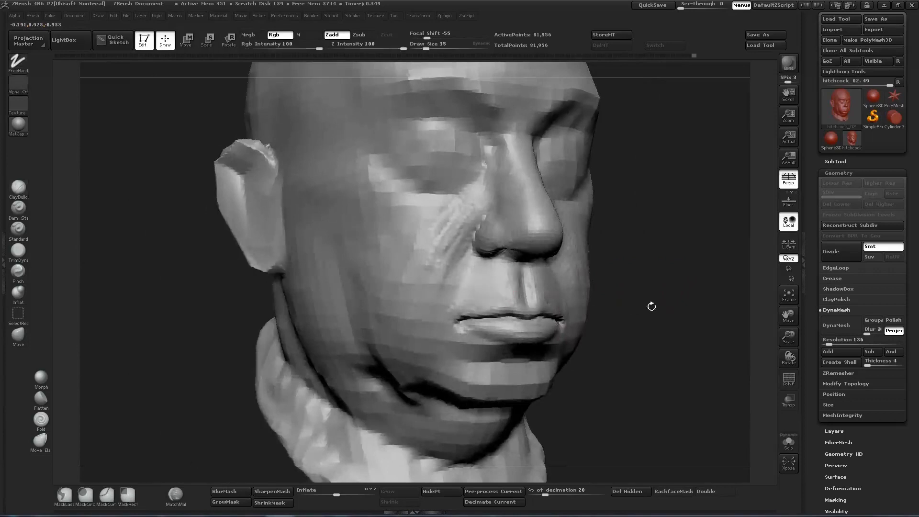
pyautogui.moveTo(652, 306)
pyautogui.mouseDown()
pyautogui.moveTo(636, 297)
pyautogui.moveTo(657, 280)
pyautogui.moveTo(535, 291)
pyautogui.mouseUp()
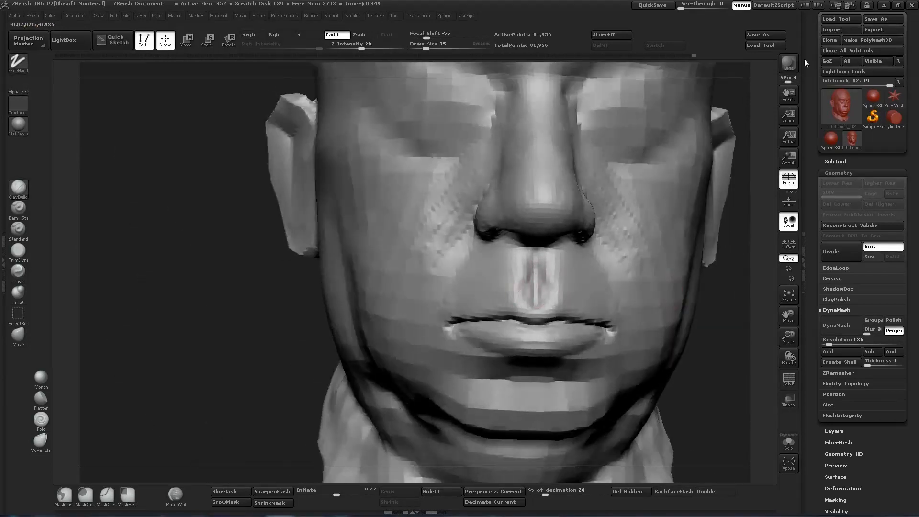
pyautogui.moveTo(709, 308)
pyautogui.mouseDown()
pyautogui.moveTo(747, 304)
pyautogui.moveTo(596, 297)
pyautogui.mouseUp()
# Mask the lower lip with MaskPen, invert the mask, and unmask the area below the lip down to the chin.
pyautogui.click(18, 335)
pyautogui.keyDown('ctrl'); pyautogui.click(63, 496); pyautogui.keyUp('ctrl')
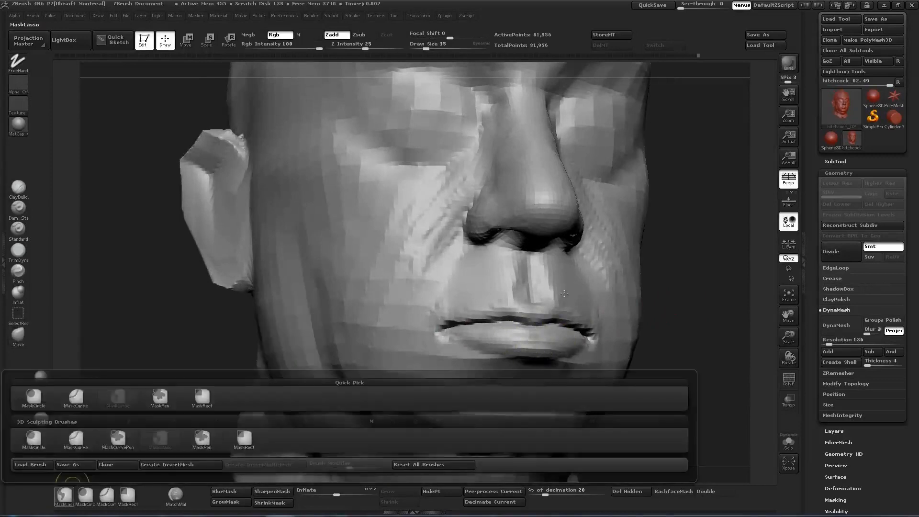
pyautogui.keyDown('ctrl'); pyautogui.click(202, 439); pyautogui.keyUp('ctrl')
pyautogui.moveTo(516, 338)
pyautogui.keyDown('ctrl'); pyautogui.mouseDown()
pyautogui.moveTo(550, 340)
pyautogui.moveTo(598, 360)
pyautogui.mouseUp(); pyautogui.keyUp('ctrl')
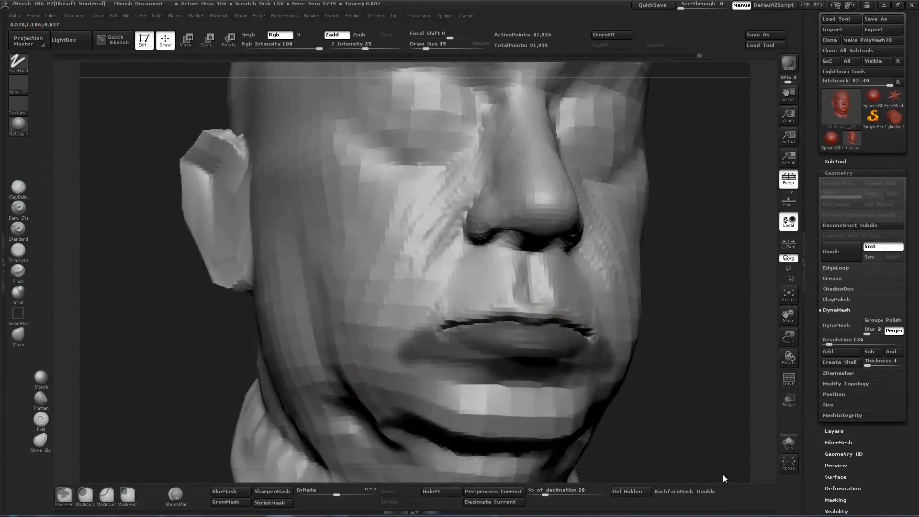
pyautogui.keyDown('ctrl'); pyautogui.click(723, 477); pyautogui.keyUp('ctrl')
pyautogui.click(436, 47)
pyautogui.keyDown('ctrl'); pyautogui.keyDown('alt'); pyautogui.moveTo(503, 396); pyautogui.dragTo(536, 403); pyautogui.keyUp('alt'); pyautogui.keyUp('ctrl')
pyautogui.keyDown('ctrl'); pyautogui.keyDown('alt'); pyautogui.moveTo(438, 397); pyautogui.dragTo(402, 383); pyautogui.keyUp('alt'); pyautogui.keyUp('ctrl')
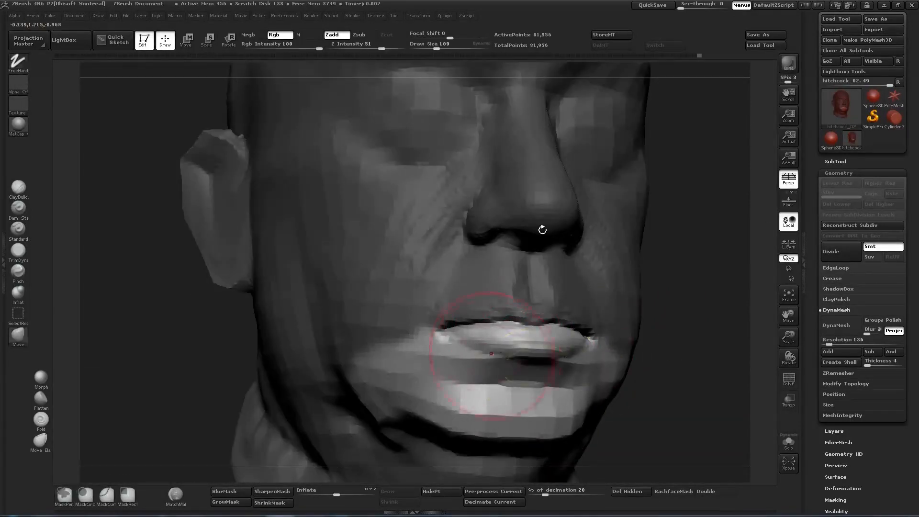
# Reshape the unmasked lower lip with a large Move brush and clear the mask.
pyautogui.press('s')
pyautogui.click(502, 353)
pyautogui.moveTo(513, 348)
pyautogui.mouseDown()
pyautogui.moveTo(512, 359)
pyautogui.moveTo(503, 357)
pyautogui.mouseUp()
pyautogui.keyDown('ctrl'); pyautogui.moveTo(682, 337); pyautogui.dragTo(691, 344); pyautogui.keyUp('ctrl')
pyautogui.moveTo(484, 436); pyautogui.dragTo(225, 498)
pyautogui.moveTo(661, 312)
pyautogui.mouseDown()
pyautogui.moveTo(51, 513)
pyautogui.moveTo(103, 474)
pyautogui.mouseUp()
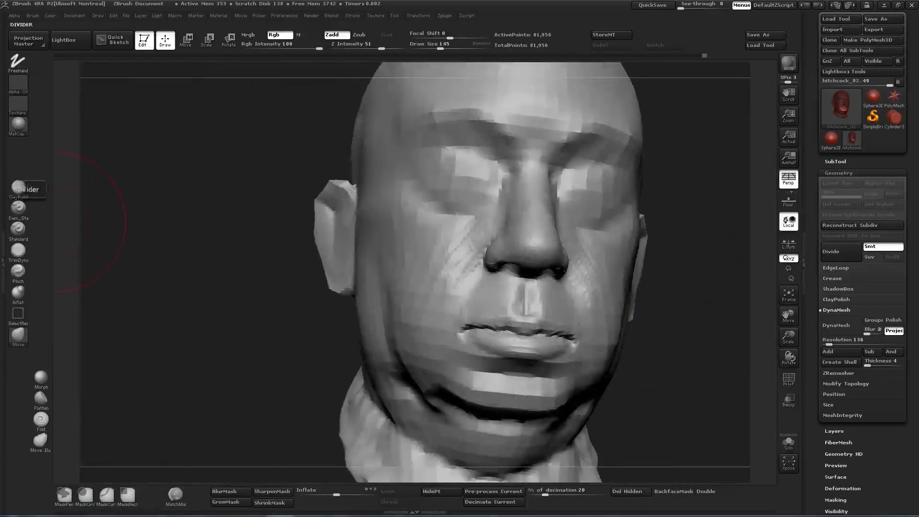
# Sculpt the area beneath the lower lip and around the mouth corners with ClayBuildup at draw size 37.
pyautogui.click(19, 189)
pyautogui.press('s')
pyautogui.click(544, 278)
pyautogui.moveTo(684, 307)
pyautogui.mouseDown()
pyautogui.moveTo(814, 287)
pyautogui.moveTo(732, 254)
pyautogui.mouseUp()
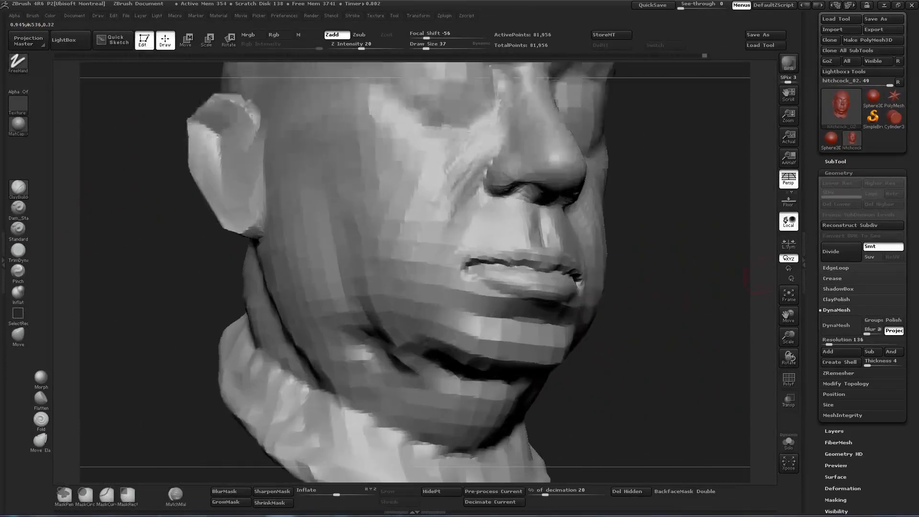
pyautogui.moveTo(695, 158); pyautogui.dragTo(316, 230)
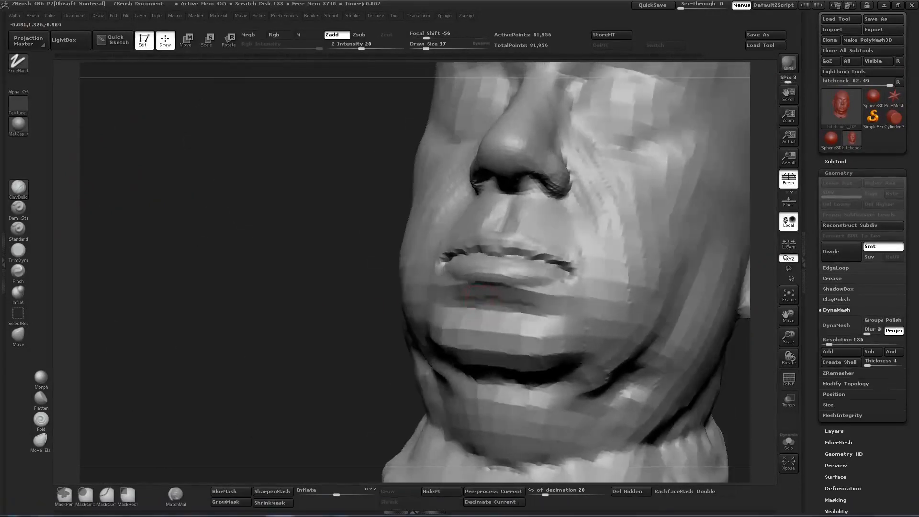
pyautogui.moveTo(502, 289)
pyautogui.mouseDown()
pyautogui.moveTo(564, 286)
pyautogui.moveTo(546, 292)
pyautogui.moveTo(558, 323)
pyautogui.mouseUp()
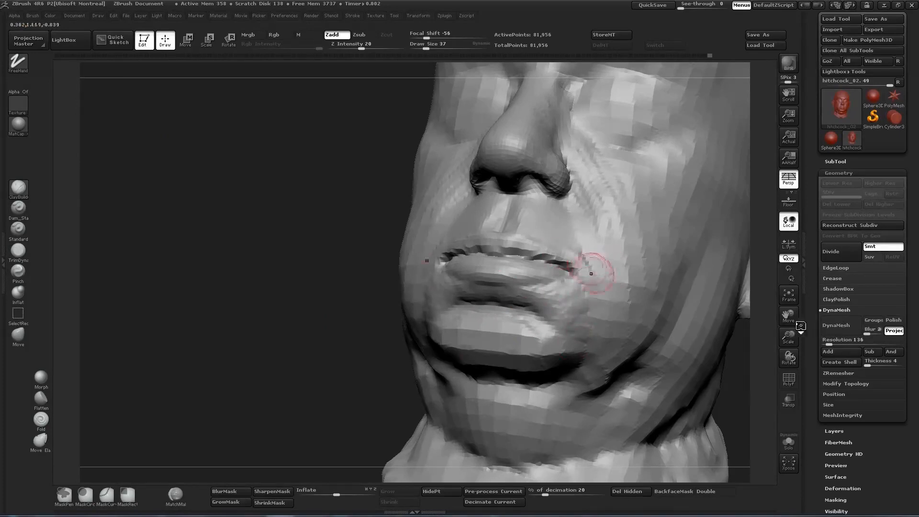
pyautogui.moveTo(575, 232); pyautogui.dragTo(593, 279)
pyautogui.moveTo(376, 283); pyautogui.dragTo(298, 290)
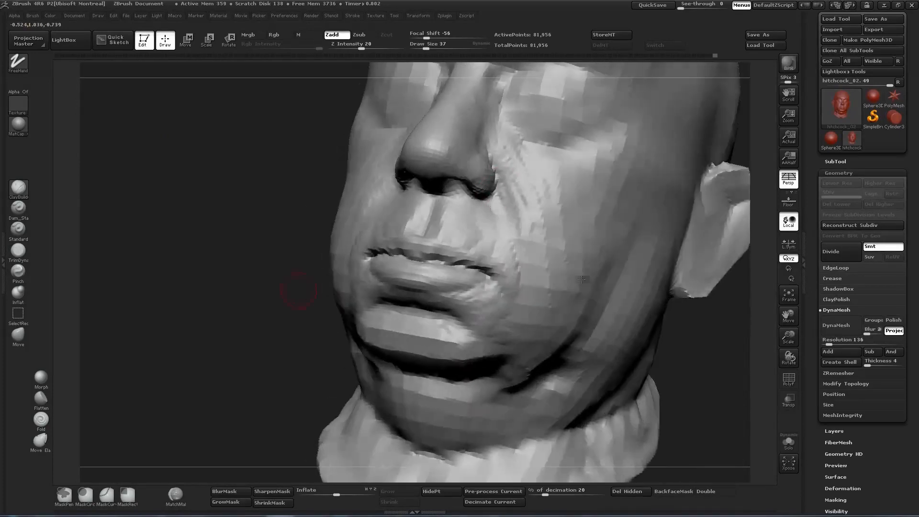
# Build up and smooth the nasolabial fold beside the nose, and crease it with Dam_Standard.
pyautogui.moveTo(513, 176)
pyautogui.mouseDown()
pyautogui.moveTo(498, 170)
pyautogui.moveTo(525, 204)
pyautogui.mouseUp()
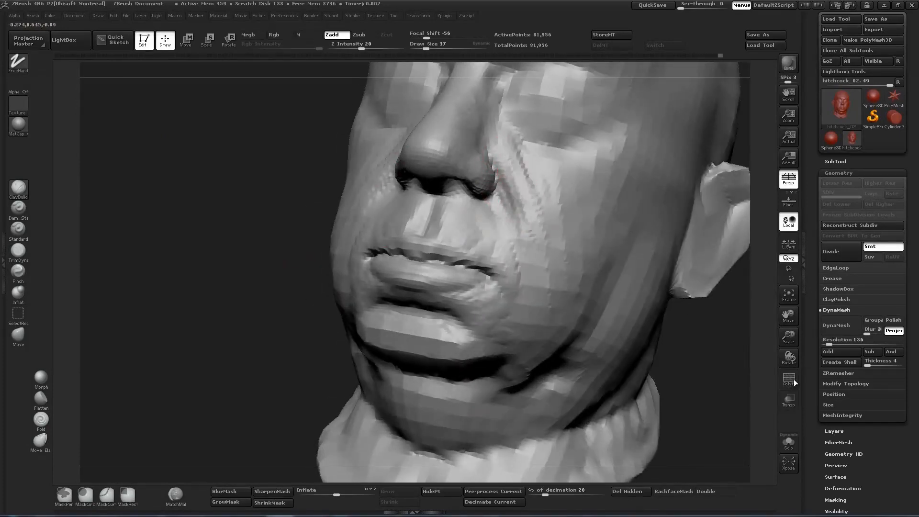
pyautogui.moveTo(766, 383); pyautogui.dragTo(864, 306)
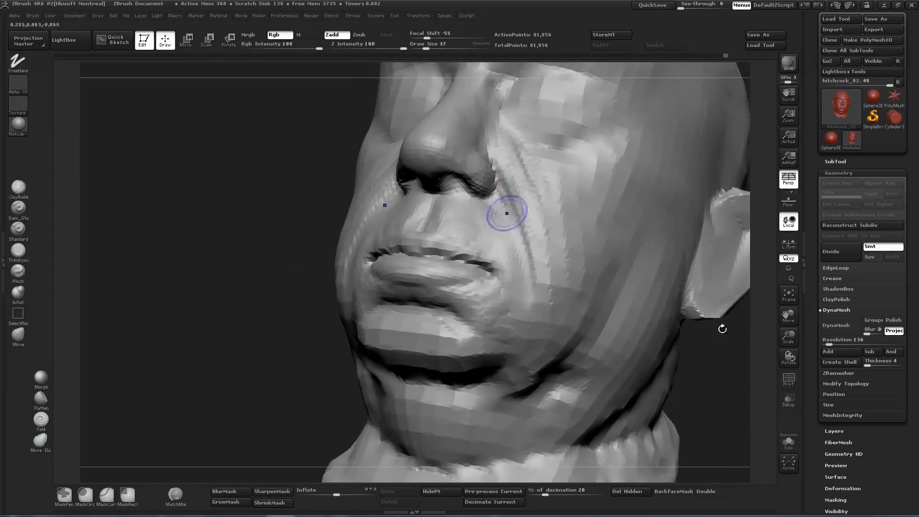
pyautogui.moveTo(616, 303)
pyautogui.mouseDown()
pyautogui.moveTo(579, 302)
pyautogui.moveTo(639, 299)
pyautogui.mouseUp()
pyautogui.click(18, 207)
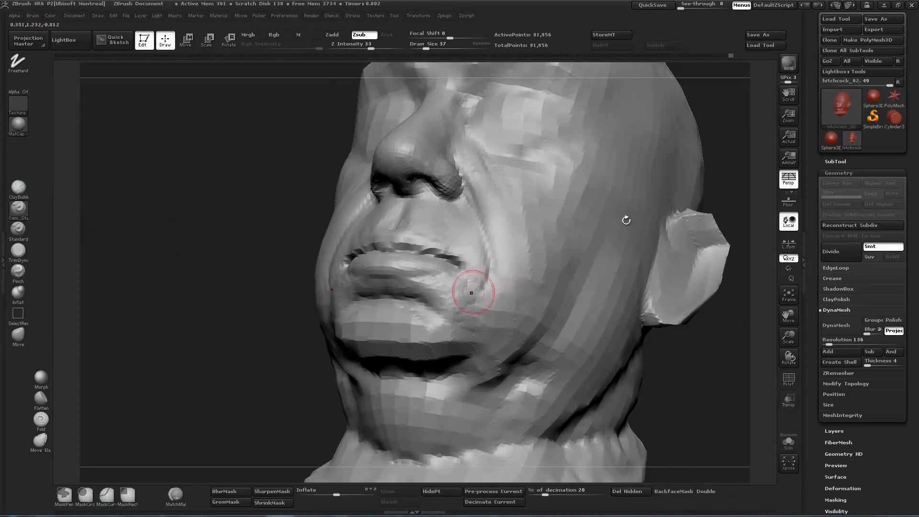
# Build up the lower cheek beside the mouth and the chin with ClayBuildup.
pyautogui.click(18, 186)
pyautogui.moveTo(487, 321); pyautogui.dragTo(504, 328)
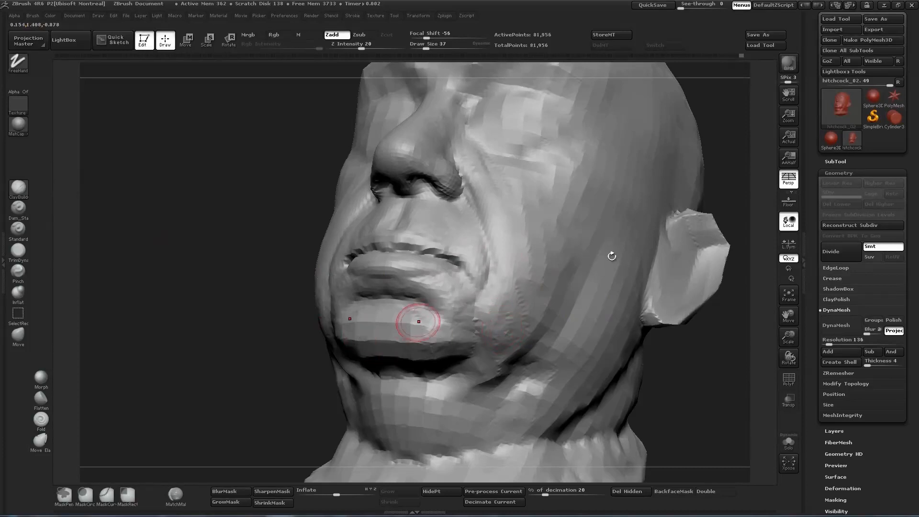
pyautogui.moveTo(613, 267); pyautogui.dragTo(381, 314)
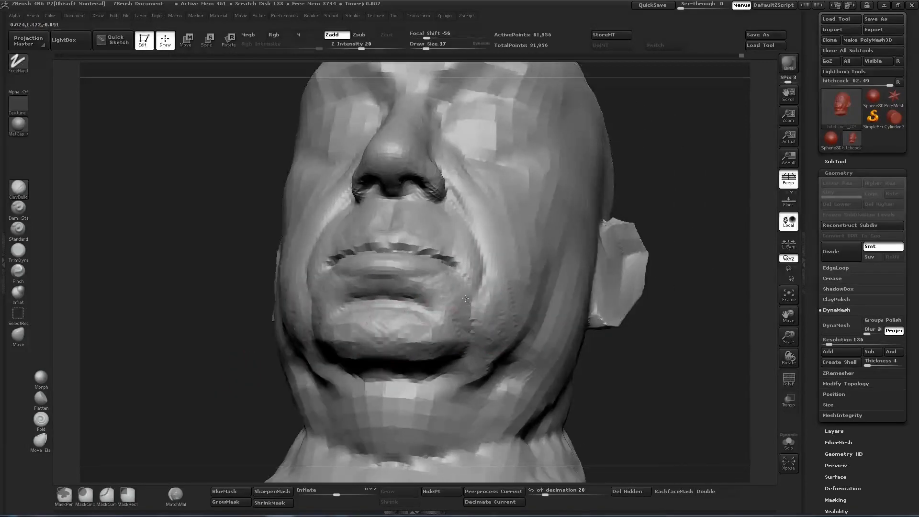
# Set the brush draw size to 42 and correct the whole head's tilt in side view with Transpose Rotate.
pyautogui.moveTo(191, 302); pyautogui.dragTo(185, 343)
pyautogui.press('s')
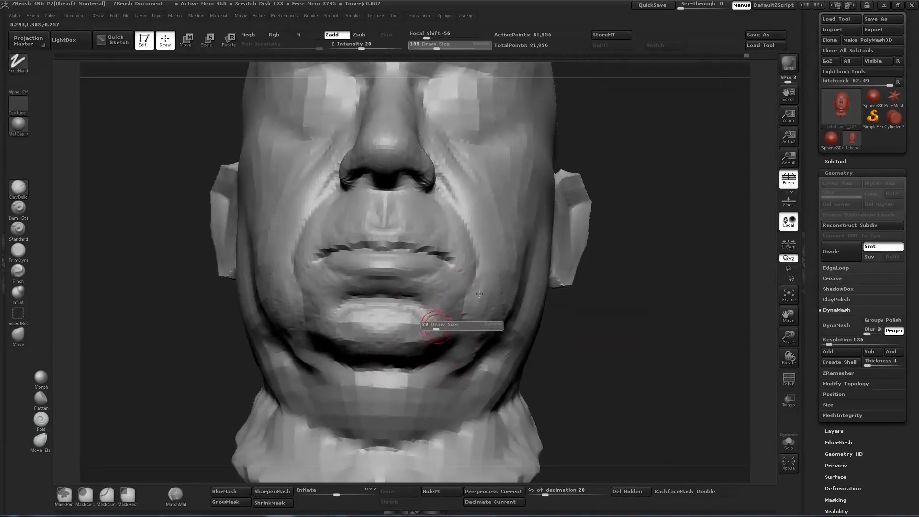
pyautogui.moveTo(479, 294)
pyautogui.mouseDown()
pyautogui.moveTo(598, 277)
pyautogui.moveTo(537, 259)
pyautogui.moveTo(462, 304)
pyautogui.moveTo(683, 311)
pyautogui.moveTo(595, 308)
pyautogui.moveTo(532, 328)
pyautogui.moveTo(771, 331)
pyautogui.moveTo(710, 333)
pyautogui.moveTo(766, 331)
pyautogui.moveTo(703, 314)
pyautogui.moveTo(747, 307)
pyautogui.moveTo(640, 294)
pyautogui.moveTo(670, 306)
pyautogui.moveTo(608, 320)
pyautogui.mouseUp()
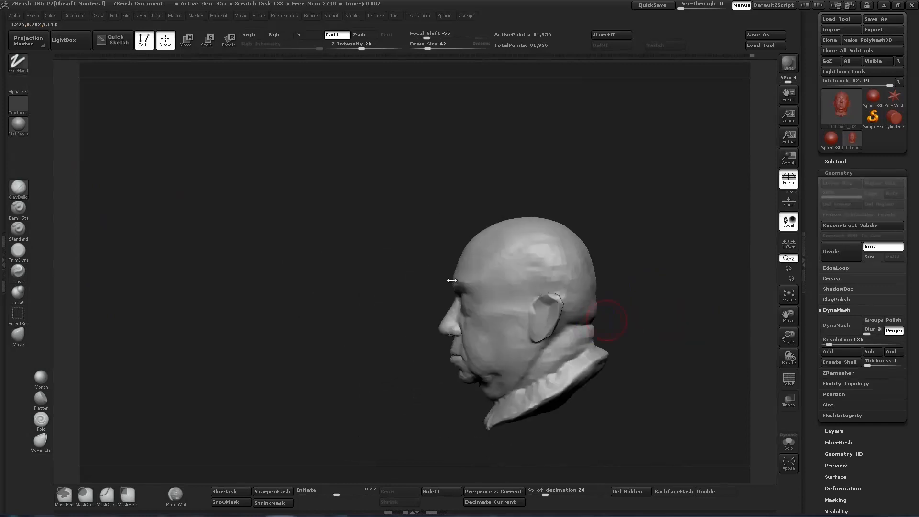
pyautogui.press('w')
pyautogui.press('r')
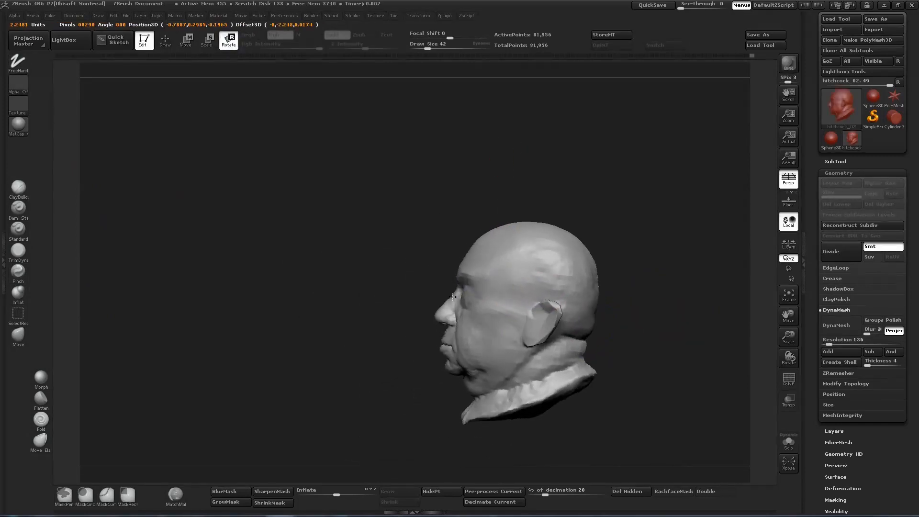
pyautogui.moveTo(500, 225); pyautogui.dragTo(501, 152)
pyautogui.moveTo(500, 187); pyautogui.dragTo(433, 289)
pyautogui.press('q')
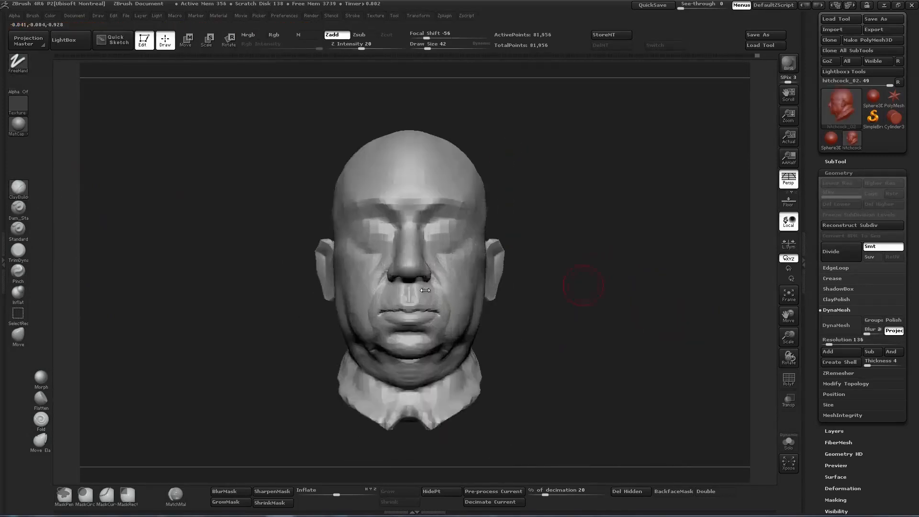
# Save the tool as a new version named hitchcock_03.
pyautogui.moveTo(583, 285); pyautogui.dragTo(622, 287)
pyautogui.click(883, 19)
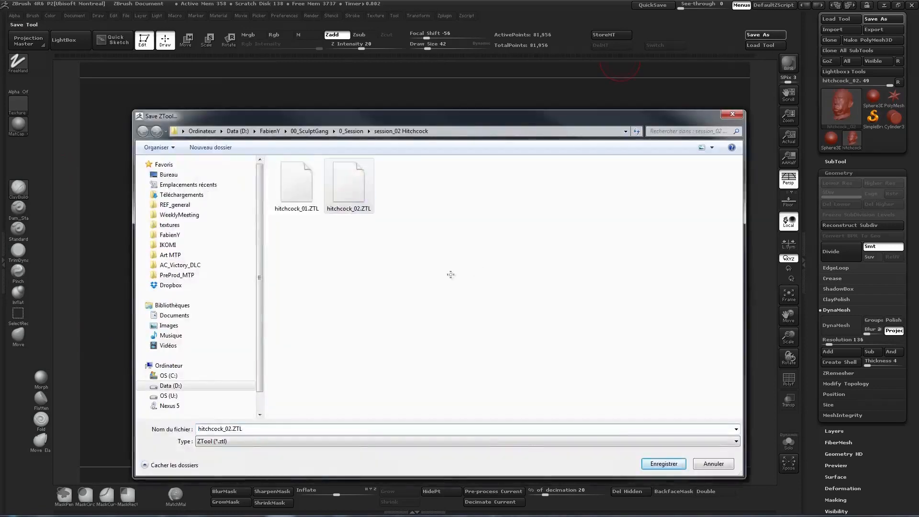
pyautogui.moveTo(244, 429); pyautogui.dragTo(229, 429)
pyautogui.press('BackSpace')
pyautogui.write('3')
pyautogui.press('Return')
# Build up the lower rim of the eye socket towards the cheekbone with ClayBuildup at draw size 45.
pyautogui.moveTo(599, 273); pyautogui.dragTo(677, 262)
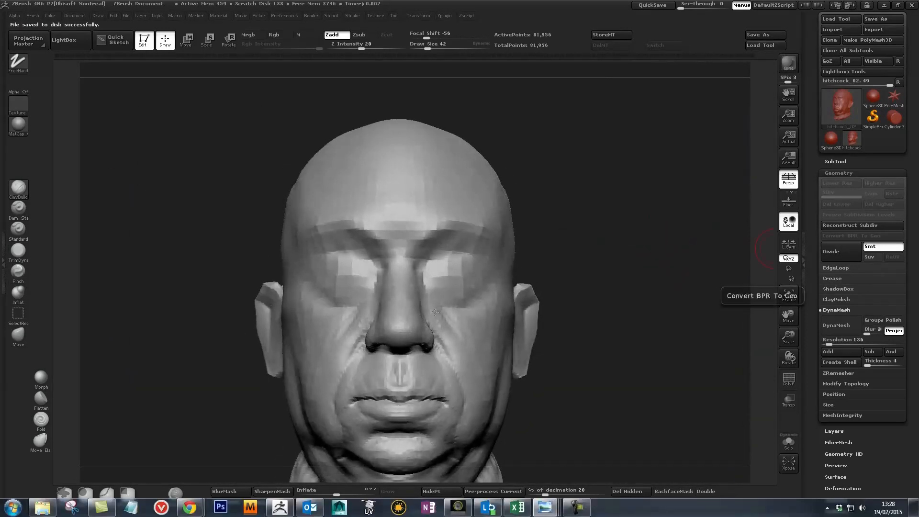
pyautogui.moveTo(582, 259)
pyautogui.mouseDown()
pyautogui.moveTo(651, 267)
pyautogui.moveTo(604, 270)
pyautogui.moveTo(649, 260)
pyautogui.mouseUp()
pyautogui.press('[')
pyautogui.press('[')
pyautogui.moveTo(649, 260)
pyautogui.keyDown('alt'); pyautogui.mouseDown()
pyautogui.moveTo(666, 273)
pyautogui.moveTo(645, 274)
pyautogui.moveTo(657, 275)
pyautogui.mouseUp(); pyautogui.keyUp('alt')
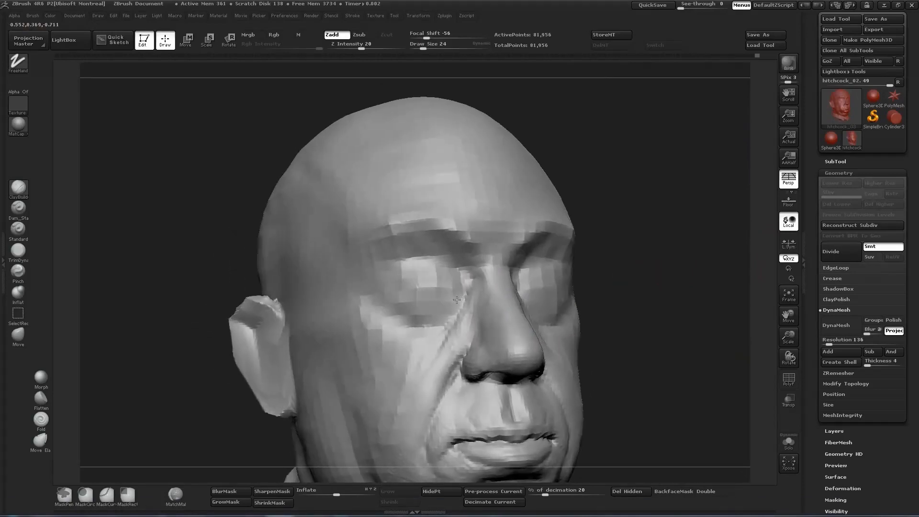
pyautogui.moveTo(585, 287); pyautogui.dragTo(566, 271)
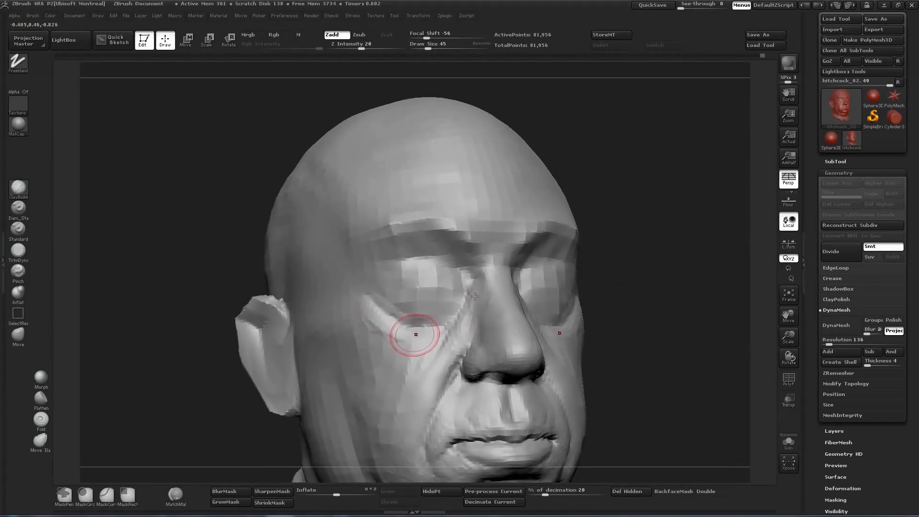
pyautogui.moveTo(344, 315); pyautogui.dragTo(394, 334)
pyautogui.moveTo(571, 273); pyautogui.dragTo(579, 280)
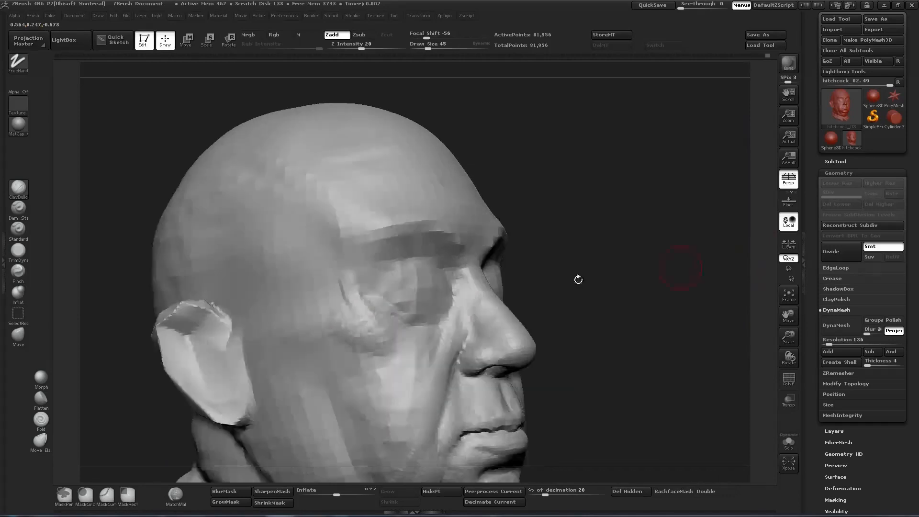
# Build up the cheekbone and outer cheek with ClayBuildup and smooth the cheek surface.
pyautogui.moveTo(615, 252); pyautogui.dragTo(469, 300)
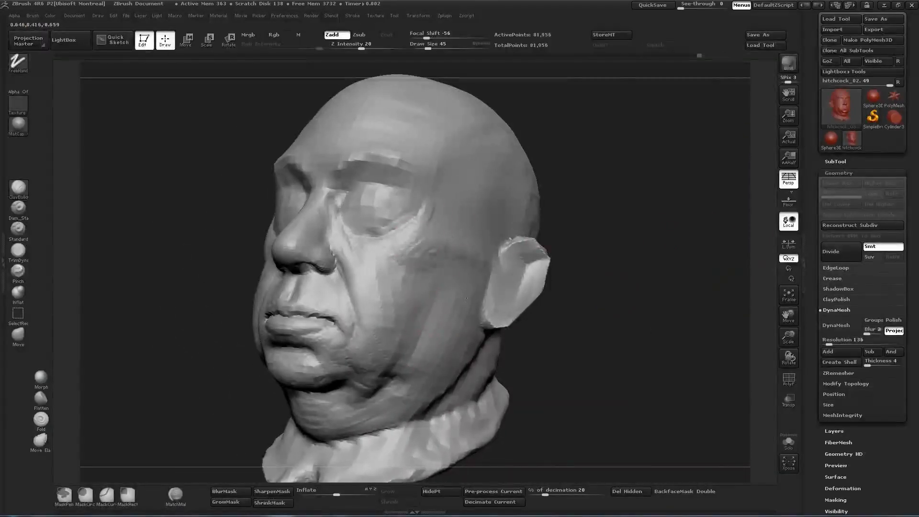
pyautogui.moveTo(378, 279); pyautogui.dragTo(382, 302)
pyautogui.moveTo(570, 185)
pyautogui.mouseDown()
pyautogui.moveTo(549, 190)
pyautogui.moveTo(538, 263)
pyautogui.moveTo(501, 291)
pyautogui.mouseUp()
pyautogui.moveTo(436, 297); pyautogui.dragTo(426, 349)
pyautogui.moveTo(429, 336)
pyautogui.keyDown('shift'); pyautogui.mouseDown()
pyautogui.moveTo(412, 355)
pyautogui.moveTo(378, 355)
pyautogui.mouseUp(); pyautogui.keyUp('shift')
pyautogui.moveTo(594, 297)
pyautogui.mouseDown()
pyautogui.moveTo(637, 287)
pyautogui.moveTo(551, 292)
pyautogui.mouseUp()
pyautogui.keyDown('shift'); pyautogui.moveTo(436, 297); pyautogui.dragTo(422, 354); pyautogui.keyUp('shift')
pyautogui.moveTo(620, 325)
pyautogui.mouseDown()
pyautogui.moveTo(471, 280)
pyautogui.moveTo(451, 287)
pyautogui.moveTo(547, 267)
pyautogui.moveTo(574, 249)
pyautogui.mouseUp()
# Define the fold beneath the eye along the socket rim with ClayBuildup at draw size 32.
pyautogui.press('s')
pyautogui.moveTo(514, 278); pyautogui.dragTo(510, 278)
pyautogui.moveTo(623, 279)
pyautogui.mouseDown()
pyautogui.moveTo(518, 254)
pyautogui.moveTo(579, 240)
pyautogui.moveTo(605, 256)
pyautogui.moveTo(663, 242)
pyautogui.moveTo(857, 256)
pyautogui.moveTo(858, 287)
pyautogui.mouseUp()
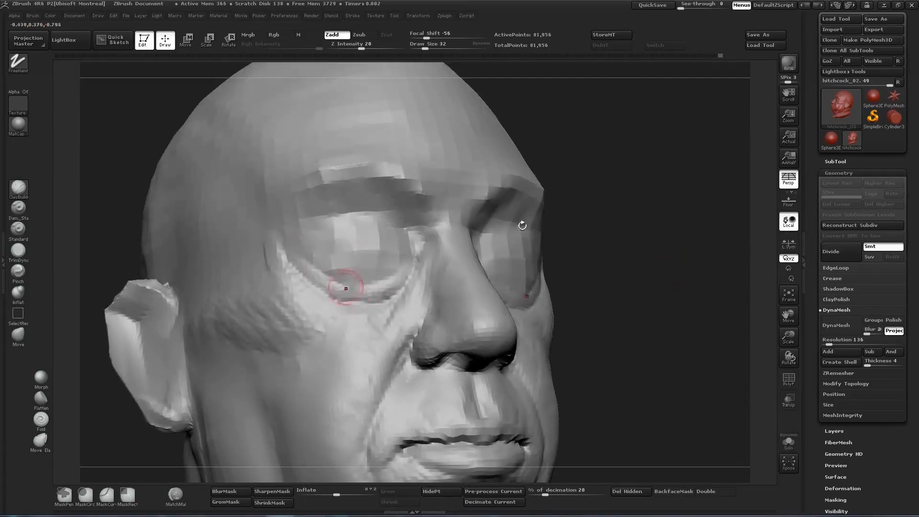
# Try to block in the eyelids and eye bag with ClayBuildup strokes, and undo them.
pyautogui.moveTo(346, 288)
pyautogui.mouseDown()
pyautogui.moveTo(406, 279)
pyautogui.moveTo(335, 261)
pyautogui.moveTo(386, 258)
pyautogui.mouseUp()
pyautogui.moveTo(617, 235)
pyautogui.mouseDown()
pyautogui.moveTo(582, 234)
pyautogui.moveTo(627, 230)
pyautogui.moveTo(613, 225)
pyautogui.mouseUp()
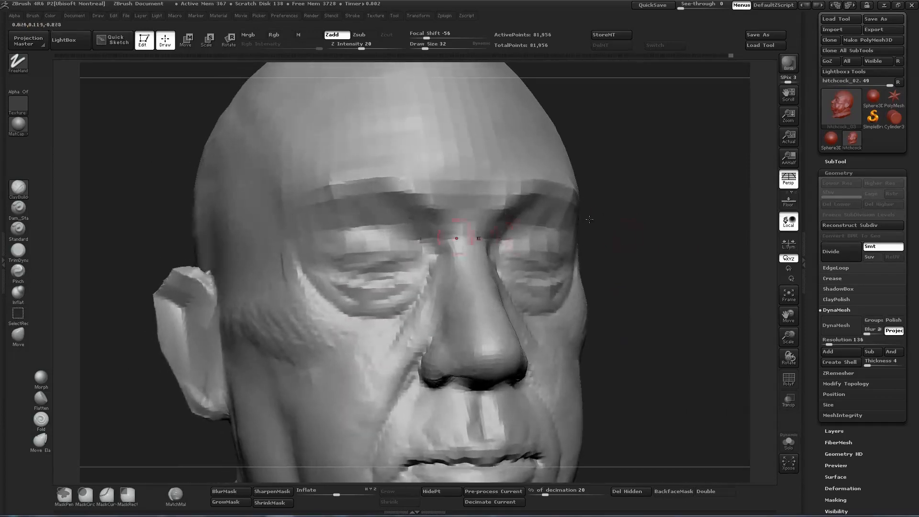
pyautogui.hotkey('ctrl', 'z')
pyautogui.hotkey('ctrl', 'z')
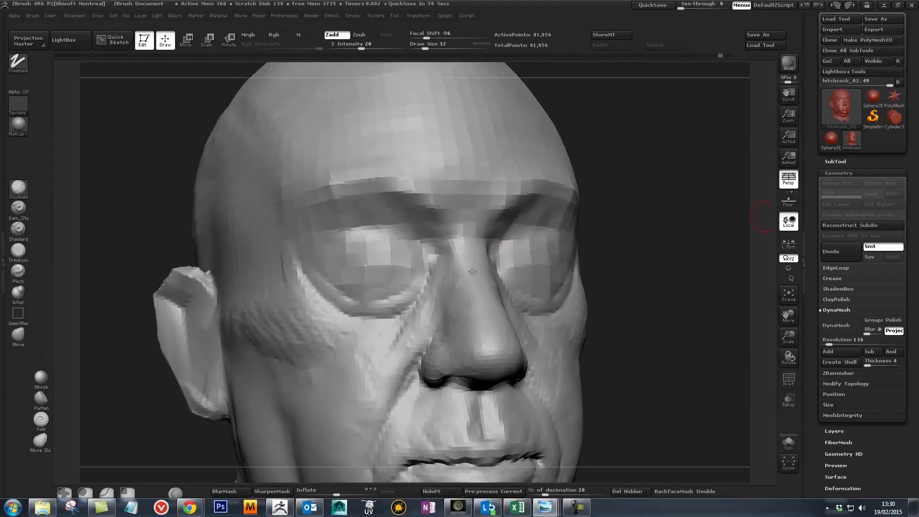
# Carve the eyelid opening at draw size 22 and fill out the under-eye bag with ClayBuildup.
pyautogui.moveTo(656, 251); pyautogui.dragTo(604, 234)
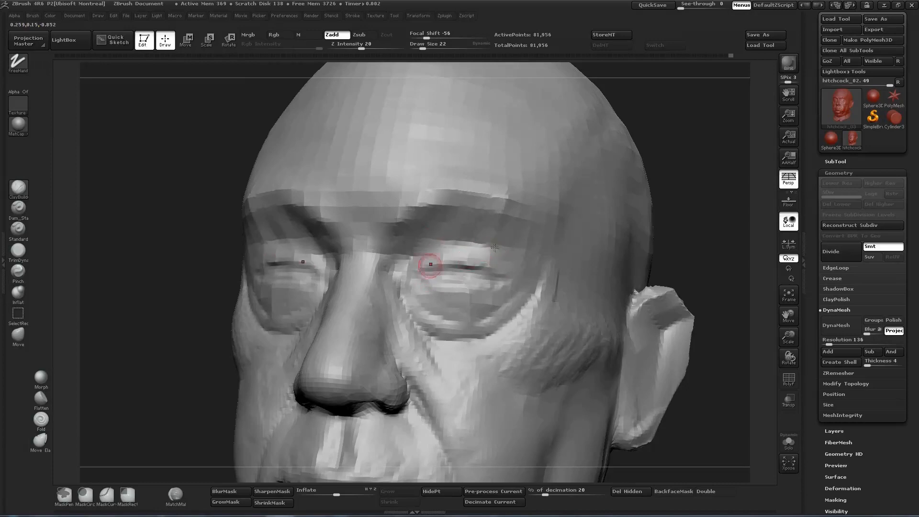
pyautogui.moveTo(495, 248); pyautogui.dragTo(575, 246)
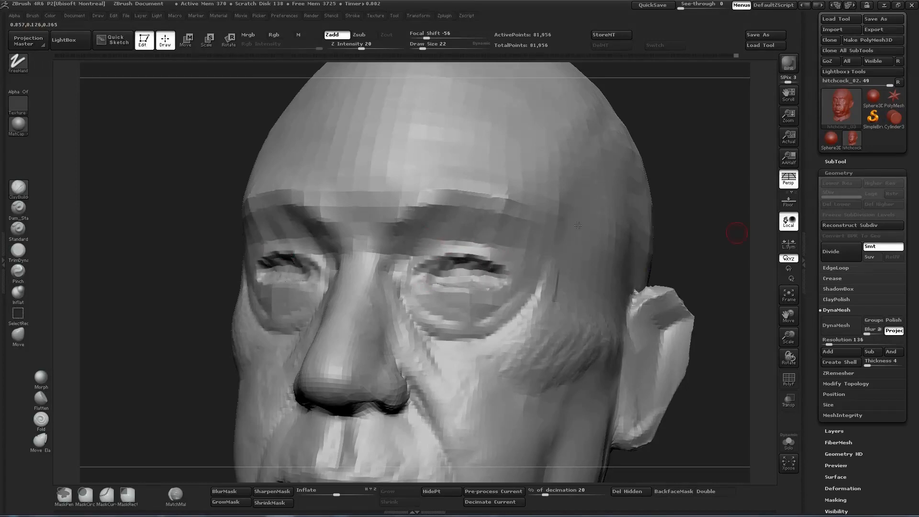
pyautogui.moveTo(737, 233); pyautogui.dragTo(756, 244)
pyautogui.press(']')
pyautogui.press(']')
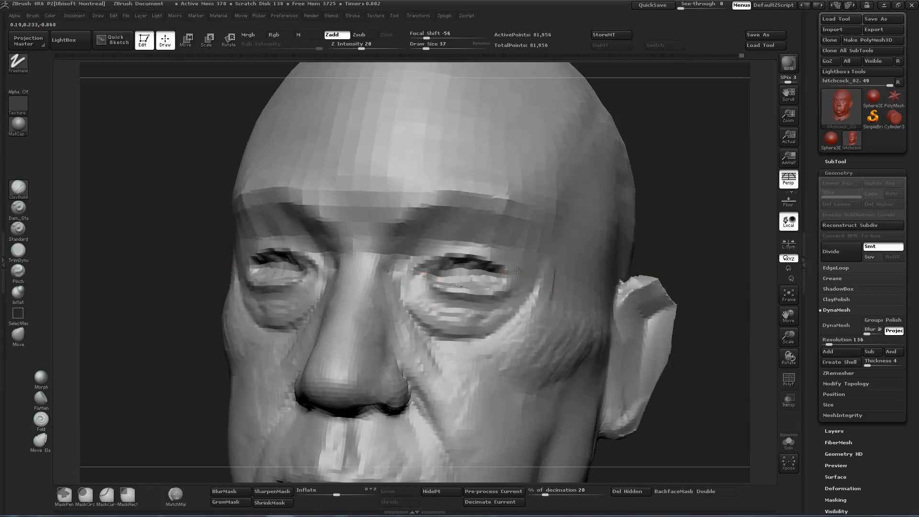
# Fill the eye area back in as a rounded mass with ClayBuildup at draw size 37.
pyautogui.moveTo(671, 249); pyautogui.dragTo(718, 249)
pyautogui.keyDown('alt'); pyautogui.moveTo(718, 249); pyautogui.dragTo(699, 259); pyautogui.keyUp('alt')
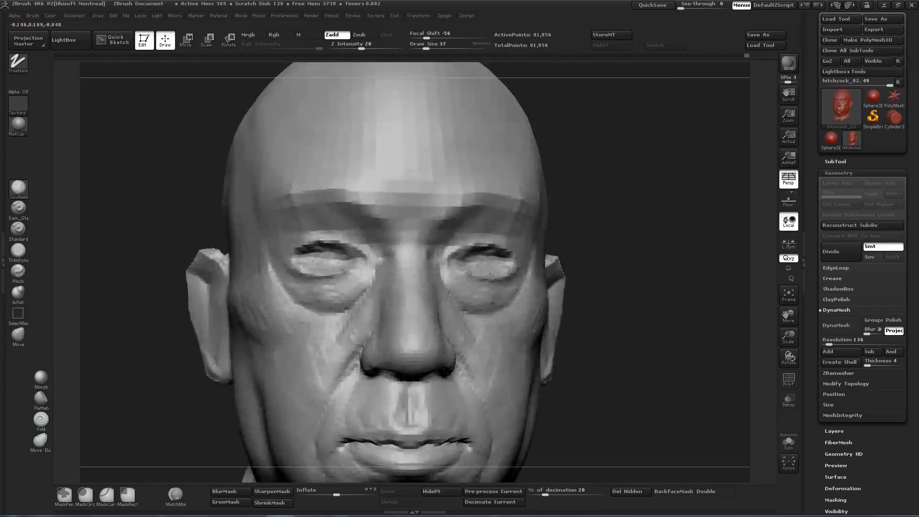
pyautogui.moveTo(623, 268)
pyautogui.mouseDown()
pyautogui.moveTo(675, 266)
pyautogui.moveTo(652, 263)
pyautogui.mouseUp()
pyautogui.moveTo(450, 266); pyautogui.dragTo(476, 260)
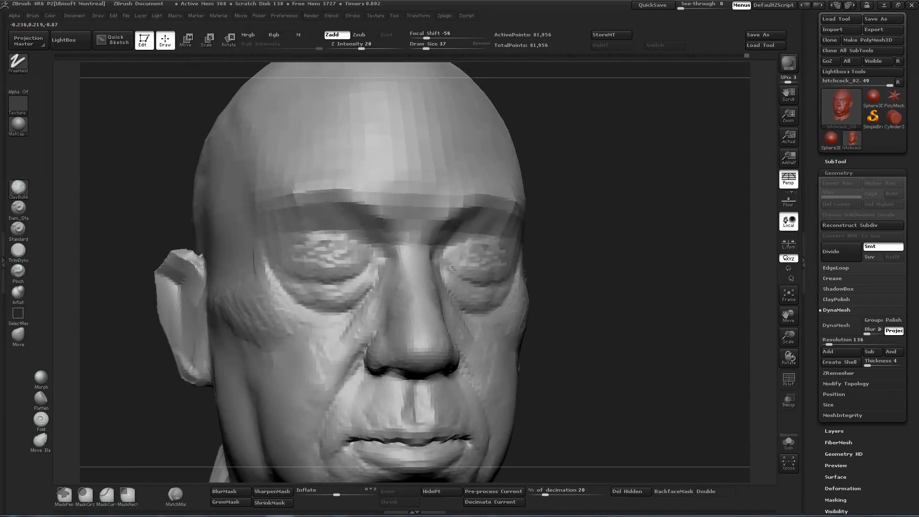
pyautogui.keyDown('alt'); pyautogui.moveTo(644, 268); pyautogui.dragTo(588, 271); pyautogui.keyUp('alt')
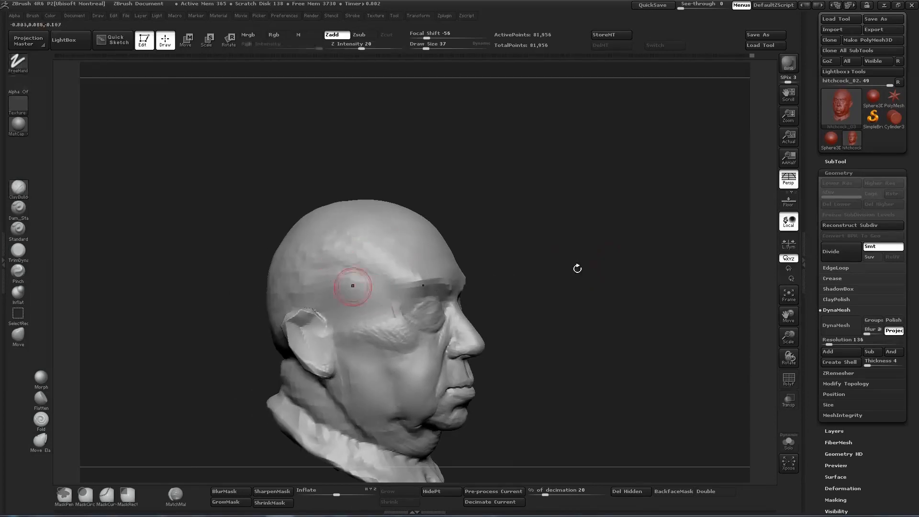
# Smooth the rough temple and cheekbone, and adjust the head's form with the Move brush.
pyautogui.press('shift')
pyautogui.moveTo(456, 285); pyautogui.dragTo(500, 265)
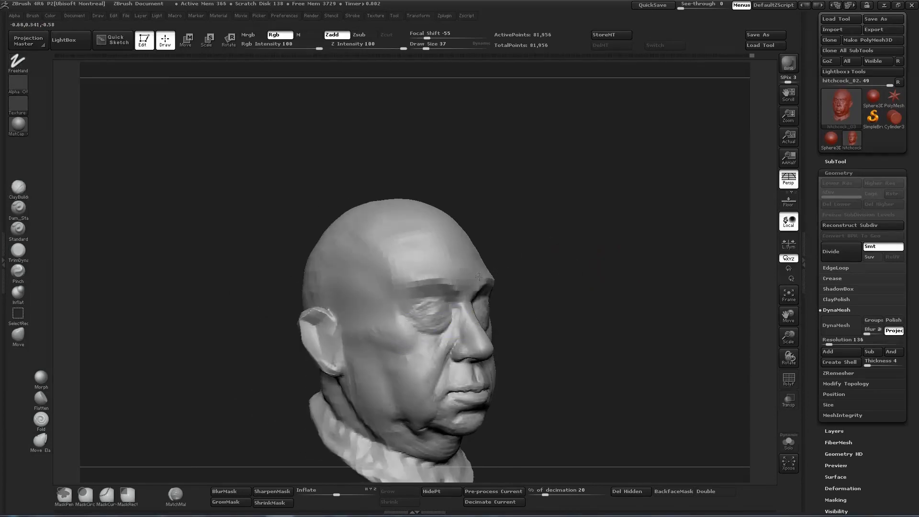
pyautogui.moveTo(593, 261); pyautogui.dragTo(495, 268)
pyautogui.keyDown('alt'); pyautogui.moveTo(144, 230); pyautogui.dragTo(21, 338); pyautogui.keyUp('alt')
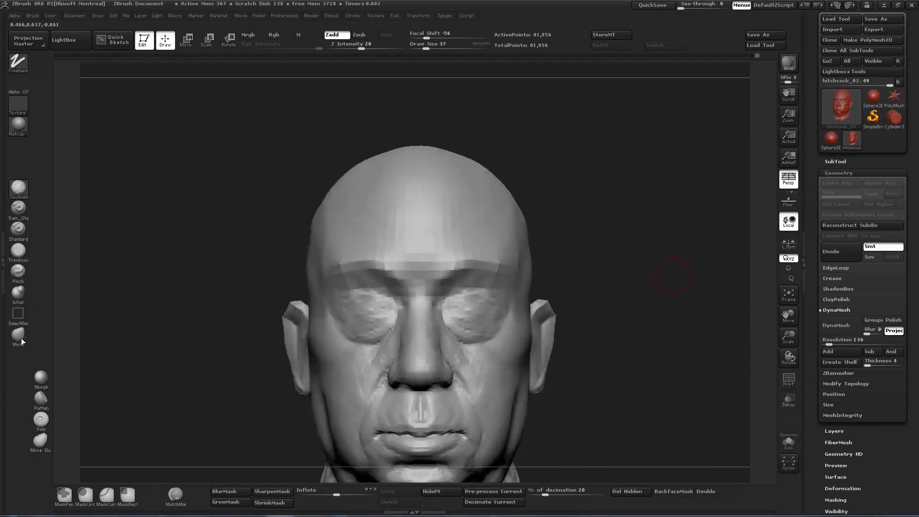
pyautogui.moveTo(661, 266)
pyautogui.mouseDown()
pyautogui.moveTo(528, 259)
pyautogui.moveTo(536, 254)
pyautogui.mouseUp()
pyautogui.click(18, 337)
pyautogui.moveTo(598, 258)
pyautogui.mouseDown()
pyautogui.moveTo(552, 252)
pyautogui.moveTo(492, 286)
pyautogui.moveTo(503, 283)
pyautogui.mouseUp()
# Sculpt the outer lower eye corner and the upper cheek with ClayBuildup at draw size 20.
pyautogui.click(18, 188)
pyautogui.press('s')
pyautogui.moveTo(476, 323); pyautogui.dragTo(467, 325)
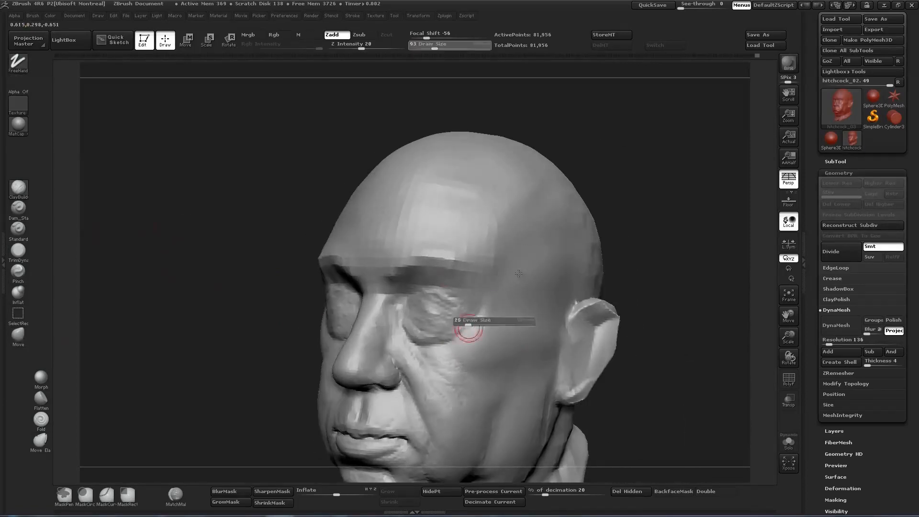
pyautogui.keyDown('alt'); pyautogui.moveTo(661, 307); pyautogui.dragTo(647, 265); pyautogui.keyUp('alt')
pyautogui.moveTo(599, 268)
pyautogui.mouseDown()
pyautogui.moveTo(508, 269)
pyautogui.moveTo(593, 241)
pyautogui.moveTo(577, 244)
pyautogui.mouseUp()
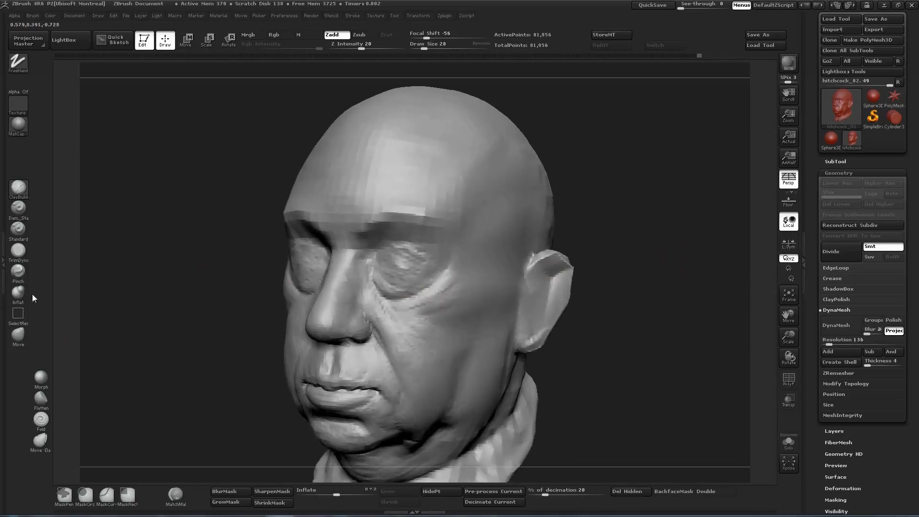
pyautogui.moveTo(22, 283); pyautogui.dragTo(27, 213)
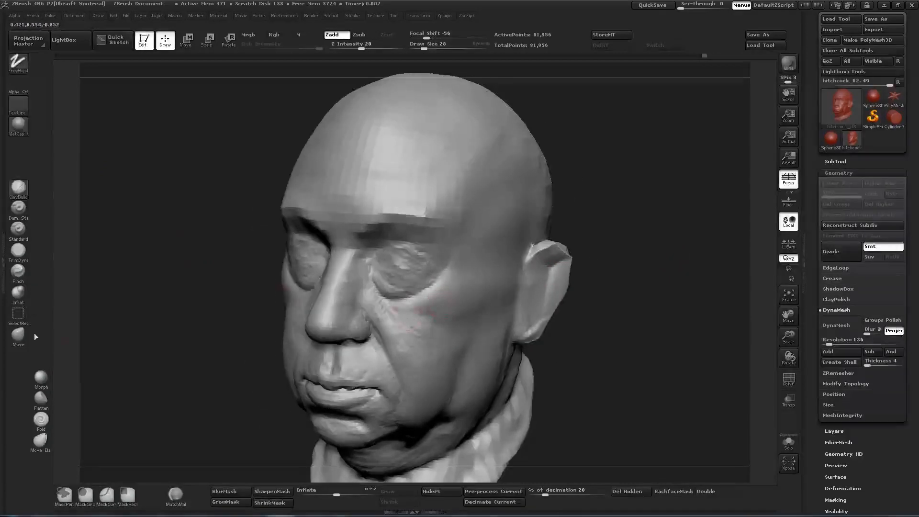
# Build up the brow ridge and lower forehead with ClayBuildup at draw size 39, and smooth the forehead.
pyautogui.moveTo(561, 193)
pyautogui.mouseDown()
pyautogui.moveTo(522, 195)
pyautogui.moveTo(509, 218)
pyautogui.moveTo(527, 255)
pyautogui.moveTo(524, 233)
pyautogui.mouseUp()
pyautogui.press(']')
pyautogui.moveTo(406, 250); pyautogui.dragTo(391, 267)
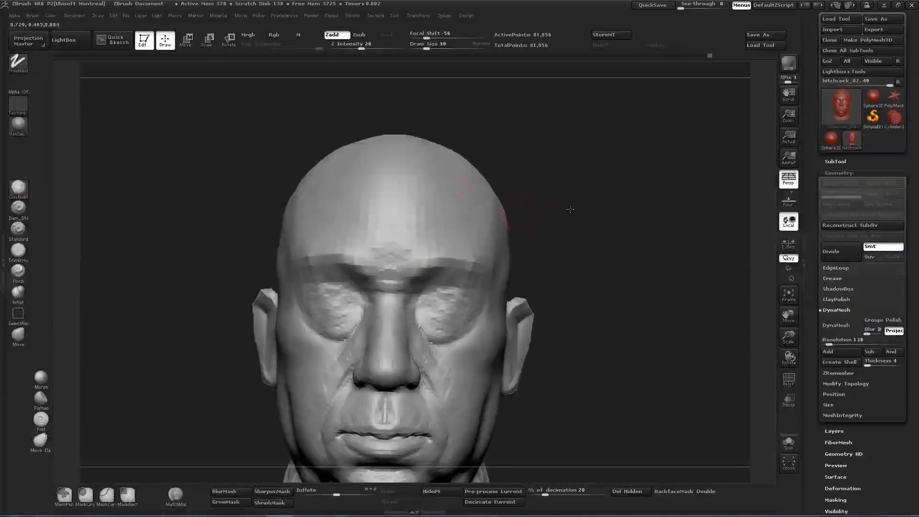
pyautogui.moveTo(484, 217)
pyautogui.mouseDown()
pyautogui.moveTo(540, 228)
pyautogui.moveTo(510, 246)
pyautogui.mouseUp()
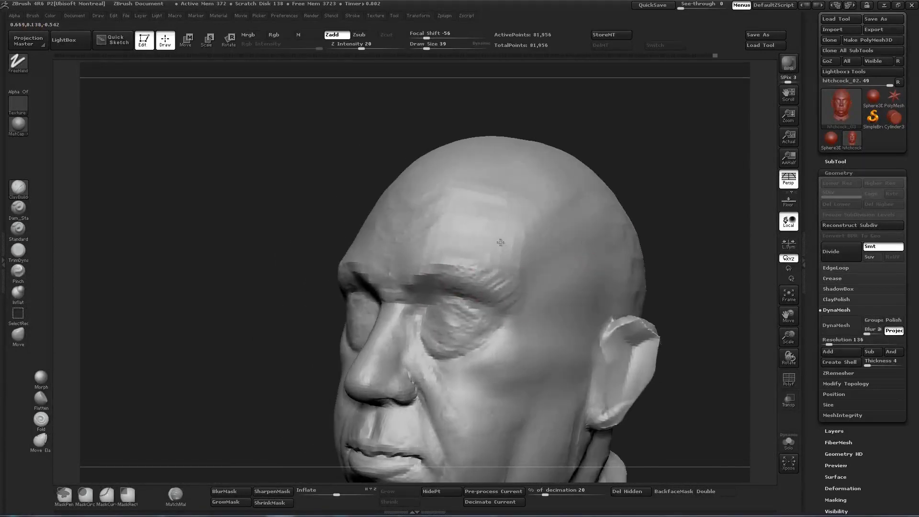
pyautogui.moveTo(500, 242); pyautogui.dragTo(484, 232, button='right')
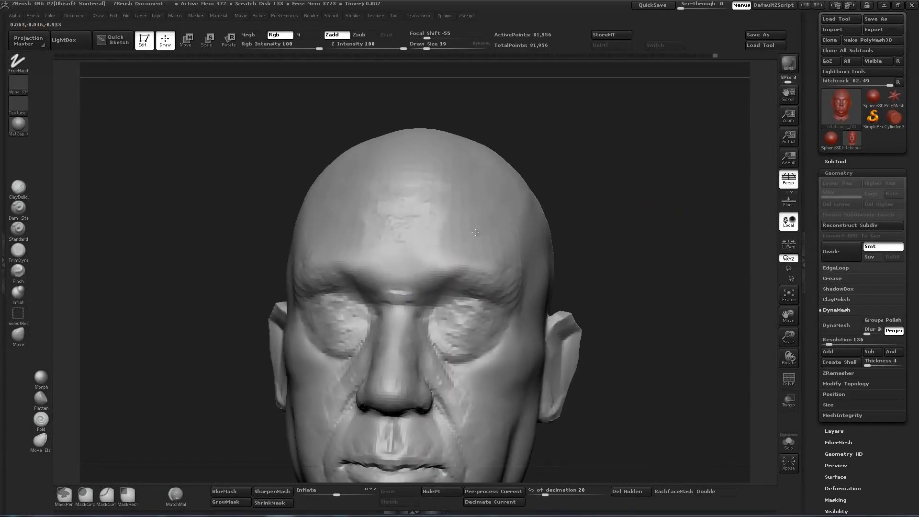
pyautogui.moveTo(516, 254); pyautogui.dragTo(571, 231)
pyautogui.keyDown('alt'); pyautogui.moveTo(704, 185); pyautogui.dragTo(671, 143); pyautogui.keyUp('alt')
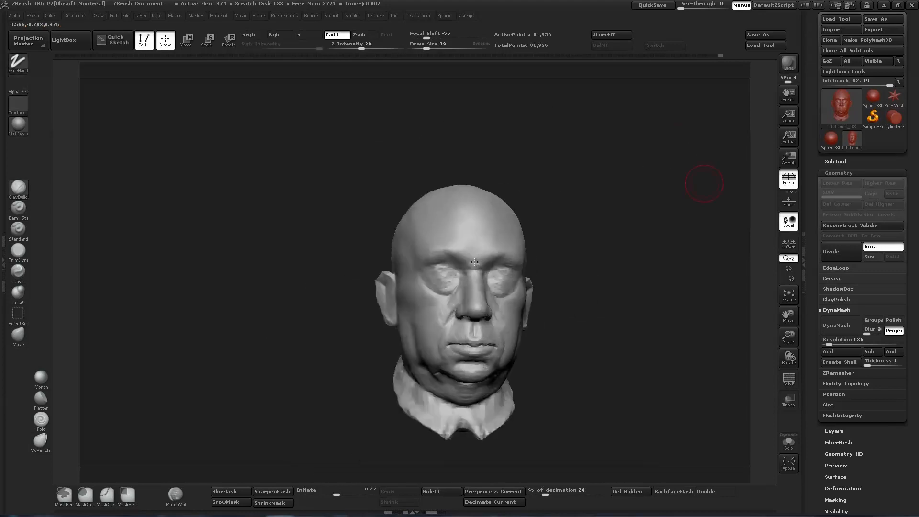
# Smooth the back and sides of the skull into an even rounded surface.
pyautogui.moveTo(634, 230)
pyautogui.mouseDown()
pyautogui.moveTo(481, 264)
pyautogui.moveTo(369, 259)
pyautogui.mouseUp()
pyautogui.moveTo(474, 239); pyautogui.dragTo(463, 262, button='right')
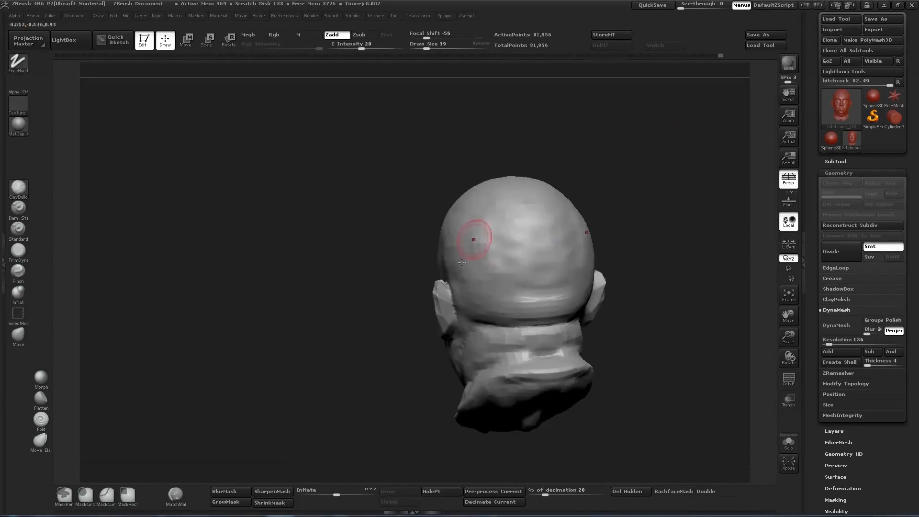
pyautogui.keyDown('shift'); pyautogui.moveTo(472, 260); pyautogui.dragTo(474, 246); pyautogui.keyUp('shift')
pyautogui.moveTo(578, 198); pyautogui.dragTo(462, 235)
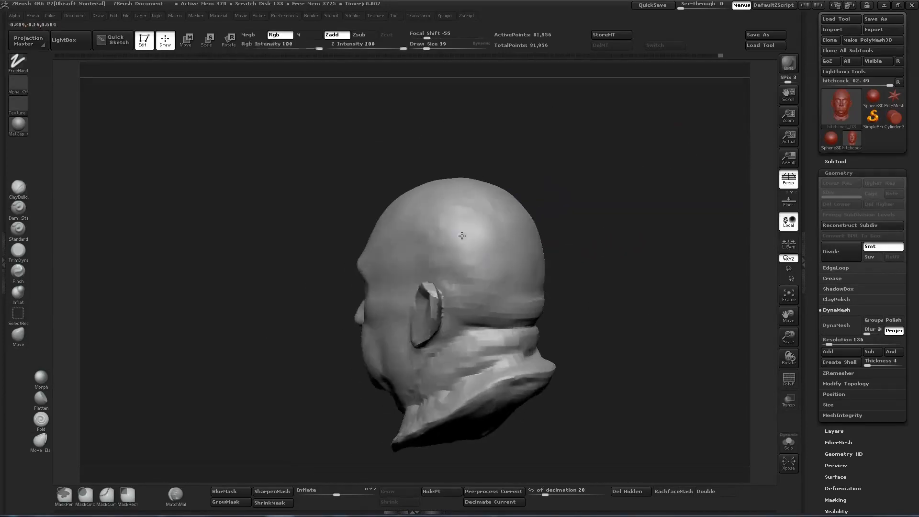
pyautogui.moveTo(345, 225)
pyautogui.mouseDown()
pyautogui.moveTo(478, 244)
pyautogui.moveTo(538, 219)
pyautogui.moveTo(468, 248)
pyautogui.moveTo(513, 199)
pyautogui.moveTo(463, 244)
pyautogui.mouseUp()
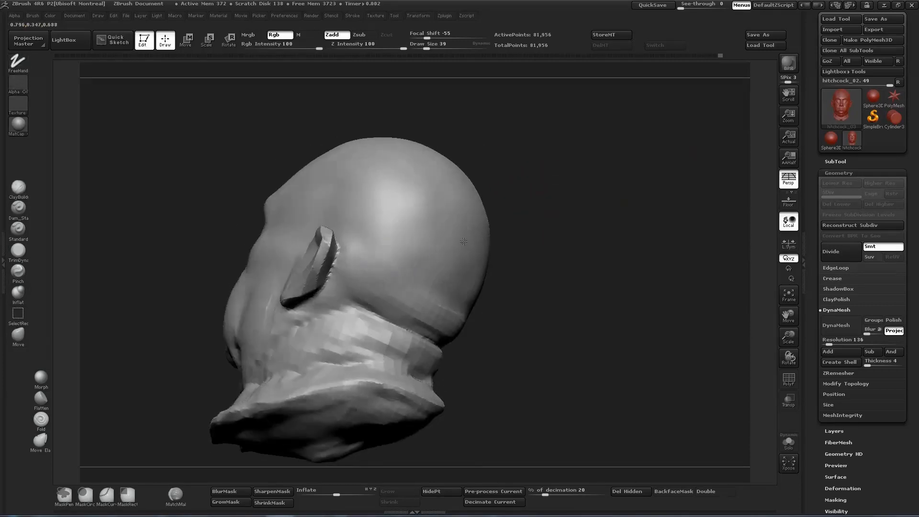
pyautogui.moveTo(596, 283)
pyautogui.mouseDown()
pyautogui.moveTo(504, 247)
pyautogui.moveTo(572, 271)
pyautogui.mouseUp()
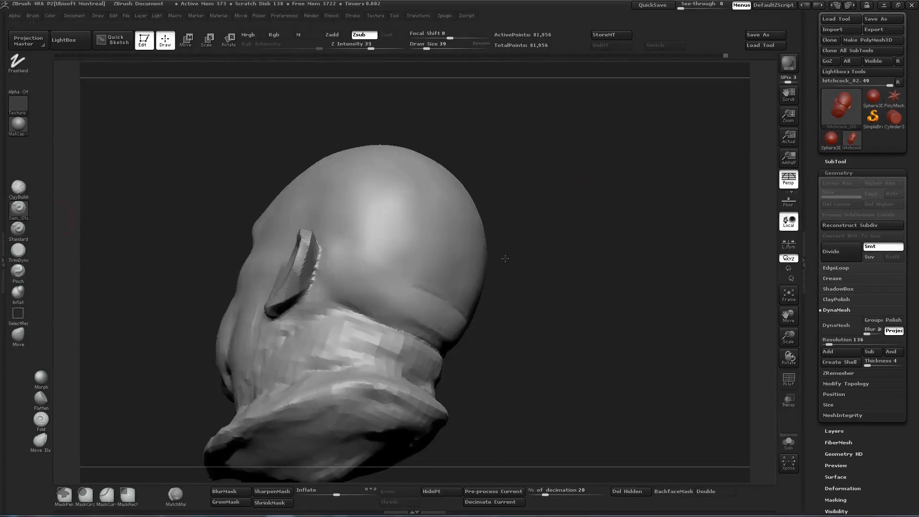
# Smooth the nape, the base of the skull and the faceted neck area behind the ear.
pyautogui.press('1')
pyautogui.keyDown('shift'); pyautogui.moveTo(443, 338); pyautogui.dragTo(353, 295); pyautogui.keyUp('shift')
pyautogui.moveTo(555, 289)
pyautogui.mouseDown()
pyautogui.moveTo(460, 276)
pyautogui.moveTo(569, 270)
pyautogui.mouseUp()
pyautogui.moveTo(323, 318)
pyautogui.mouseDown()
pyautogui.moveTo(294, 306)
pyautogui.moveTo(304, 316)
pyautogui.mouseUp()
pyautogui.keyDown('shift'); pyautogui.moveTo(307, 311); pyautogui.dragTo(335, 281); pyautogui.keyUp('shift')
pyautogui.moveTo(570, 276); pyautogui.dragTo(490, 267)
pyautogui.keyDown('shift'); pyautogui.moveTo(458, 328); pyautogui.dragTo(407, 352); pyautogui.keyUp('shift')
pyautogui.moveTo(568, 278); pyautogui.dragTo(505, 270)
# Crease the fold at the base of the skull and the line between neck and collar with Dam_Standard.
pyautogui.click(18, 208)
pyautogui.moveTo(446, 329); pyautogui.dragTo(471, 334)
pyautogui.moveTo(570, 273)
pyautogui.mouseDown()
pyautogui.moveTo(565, 283)
pyautogui.moveTo(578, 278)
pyautogui.moveTo(570, 266)
pyautogui.moveTo(608, 276)
pyautogui.mouseUp()
pyautogui.click(18, 187)
pyautogui.click(18, 208)
pyautogui.moveTo(311, 379); pyautogui.dragTo(453, 374)
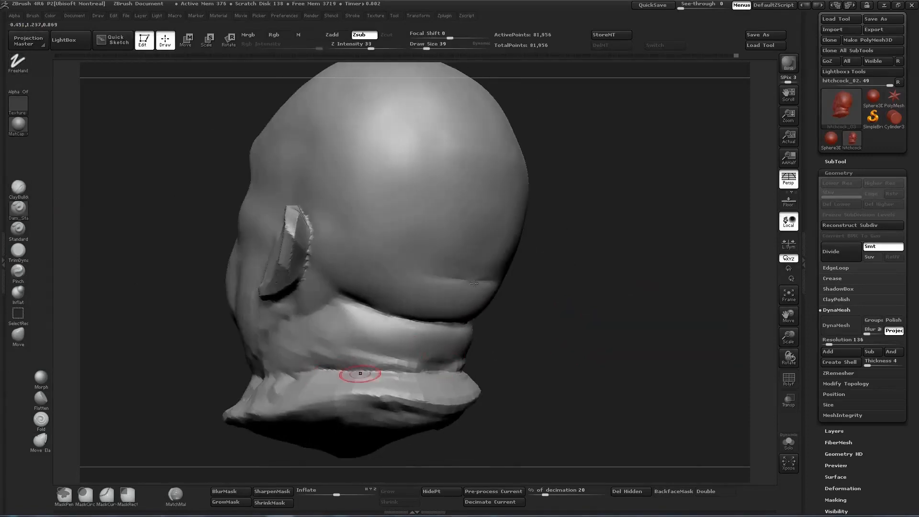
pyautogui.moveTo(550, 282); pyautogui.dragTo(599, 280)
pyautogui.moveTo(299, 381); pyautogui.dragTo(221, 400)
# Build up the jaw and lower cheek in front of the ear with ClayBuildup, and smooth the strokes.
pyautogui.moveTo(494, 280); pyautogui.dragTo(592, 266)
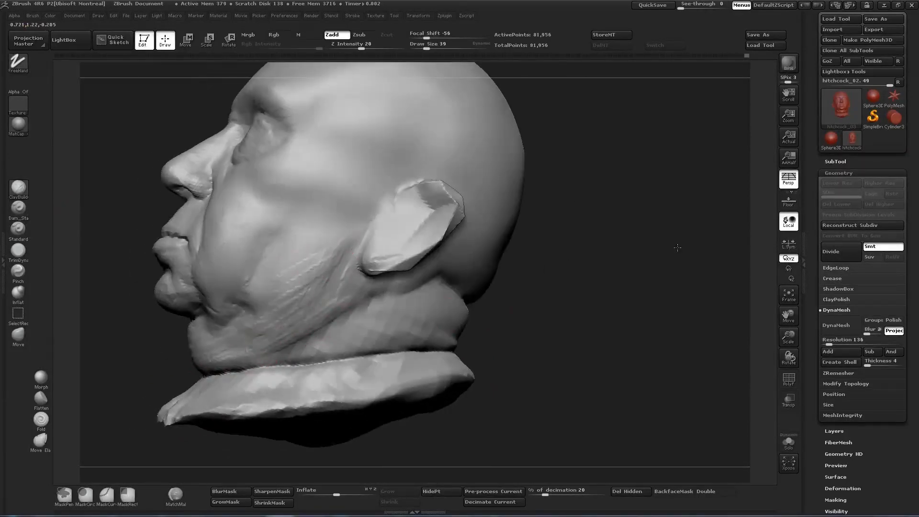
pyautogui.keyDown('shift'); pyautogui.moveTo(331, 261); pyautogui.dragTo(277, 306); pyautogui.keyUp('shift')
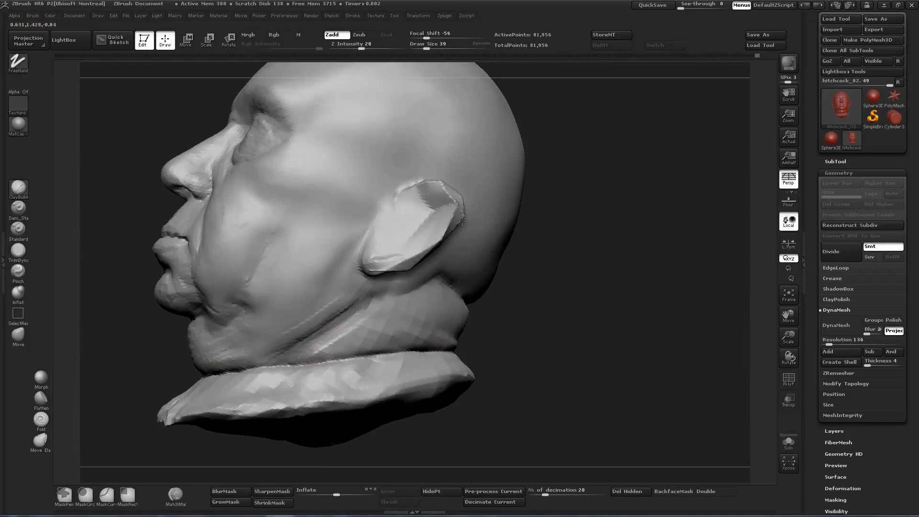
# Smooth the faceted neck below the ear and the roll of skin around the nape above the collar.
pyautogui.moveTo(537, 203); pyautogui.dragTo(447, 216)
pyautogui.keyDown('shift'); pyautogui.moveTo(416, 297); pyautogui.dragTo(479, 317); pyautogui.keyUp('shift')
pyautogui.moveTo(567, 307); pyautogui.dragTo(565, 270)
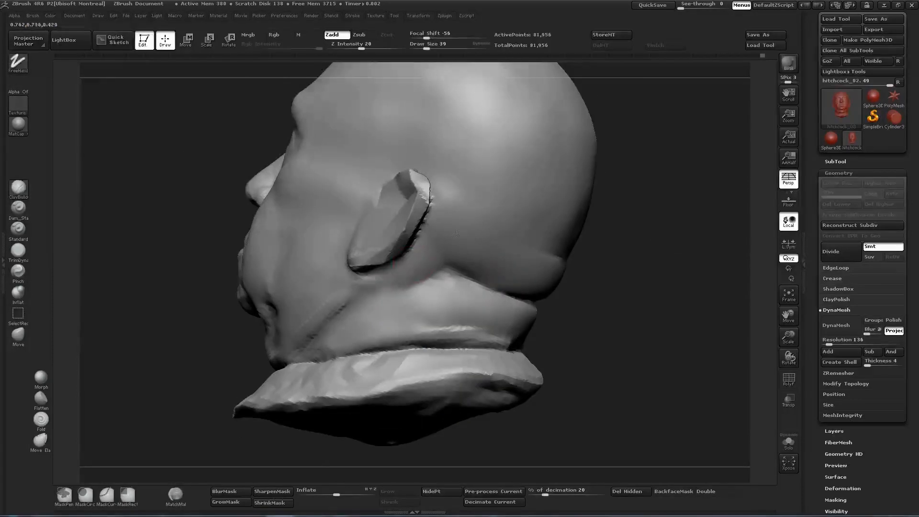
pyautogui.moveTo(387, 278); pyautogui.dragTo(426, 261)
pyautogui.moveTo(627, 306); pyautogui.dragTo(459, 287)
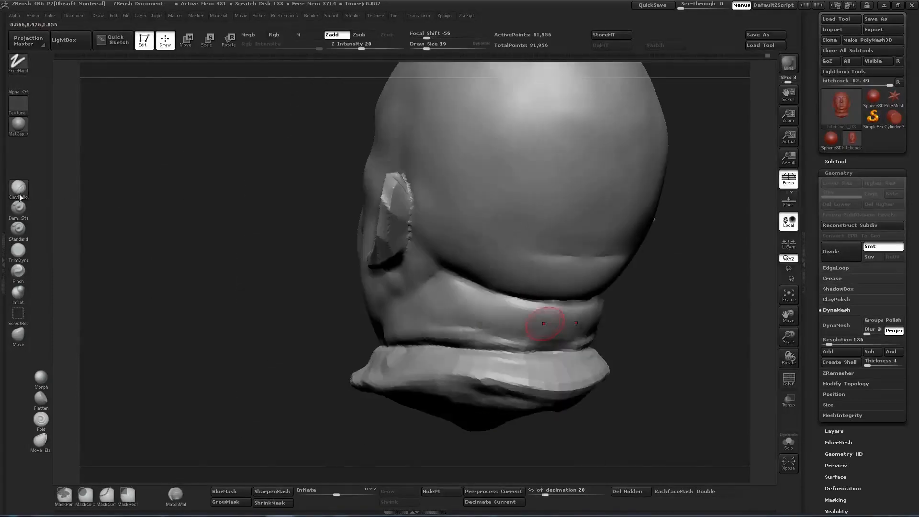
pyautogui.keyDown('shift'); pyautogui.moveTo(546, 324); pyautogui.dragTo(493, 330); pyautogui.keyUp('shift')
pyautogui.moveTo(626, 329); pyautogui.dragTo(442, 262)
# Build up the side of the neck and jaw with ClayBuildup, and smooth the lower cheek into the jawline.
pyautogui.moveTo(520, 350)
pyautogui.mouseDown()
pyautogui.moveTo(556, 353)
pyautogui.moveTo(518, 352)
pyautogui.mouseUp()
pyautogui.moveTo(359, 235); pyautogui.dragTo(431, 254)
pyautogui.moveTo(630, 265); pyautogui.dragTo(589, 261)
pyautogui.moveTo(277, 261); pyautogui.dragTo(342, 254)
pyautogui.keyDown('alt'); pyautogui.moveTo(623, 249); pyautogui.dragTo(632, 331); pyautogui.keyUp('alt')
pyautogui.keyDown('shift'); pyautogui.moveTo(341, 333); pyautogui.dragTo(379, 379); pyautogui.keyUp('shift')
pyautogui.moveTo(479, 254); pyautogui.dragTo(618, 187)
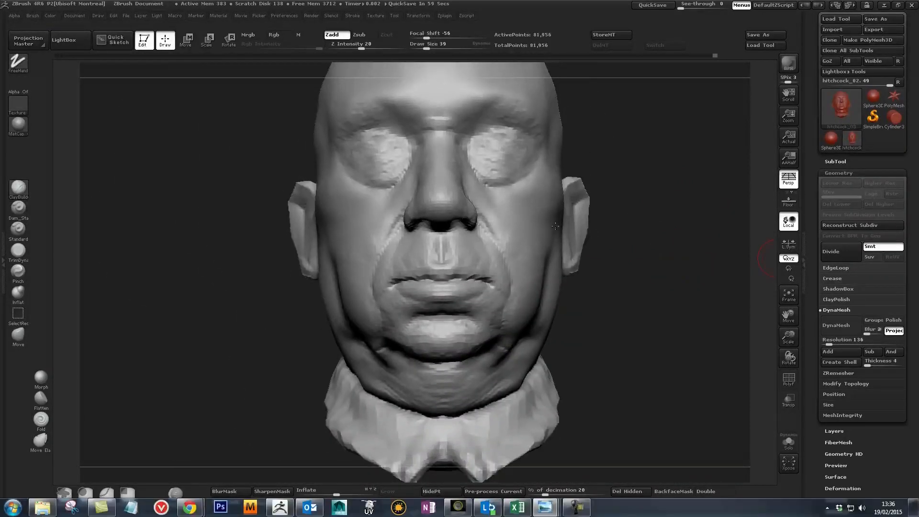
# Refine the inner brow and the hollow beside the nose bridge with ClayBuildup at draw size 24.
pyautogui.moveTo(559, 224)
pyautogui.mouseDown()
pyautogui.moveTo(604, 227)
pyautogui.moveTo(560, 225)
pyautogui.mouseUp()
pyautogui.keyDown('alt'); pyautogui.moveTo(623, 268); pyautogui.dragTo(623, 216); pyautogui.keyUp('alt')
pyautogui.moveTo(411, 230); pyautogui.dragTo(544, 227)
pyautogui.moveTo(618, 268)
pyautogui.keyDown('alt'); pyautogui.mouseDown()
pyautogui.moveTo(626, 316)
pyautogui.moveTo(541, 228)
pyautogui.moveTo(508, 228)
pyautogui.mouseUp(); pyautogui.keyUp('alt')
pyautogui.keyDown('alt'); pyautogui.moveTo(618, 230); pyautogui.dragTo(622, 307); pyautogui.keyUp('alt')
pyautogui.moveTo(663, 230)
pyautogui.mouseDown()
pyautogui.moveTo(623, 228)
pyautogui.moveTo(677, 227)
pyautogui.mouseUp()
pyautogui.moveTo(472, 261); pyautogui.dragTo(468, 225)
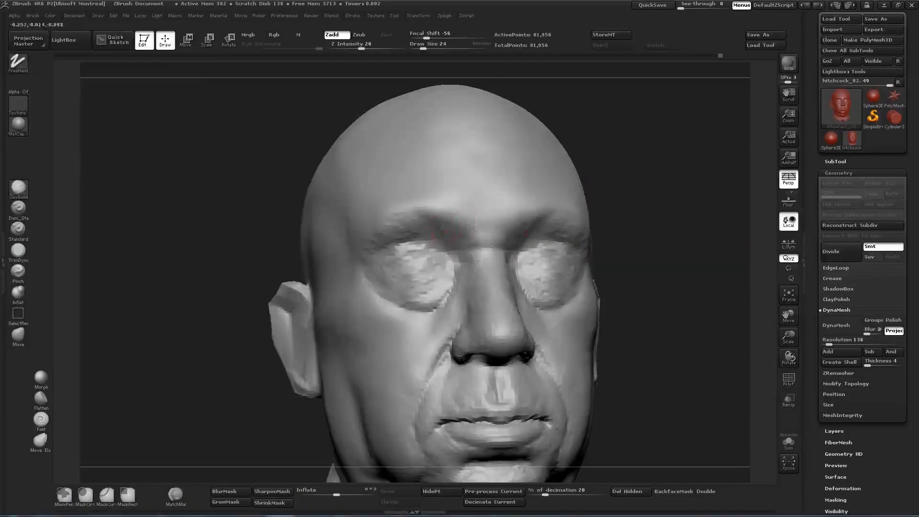
# Sculpt the upper eyelids as a raised fold across both eye mounds.
pyautogui.moveTo(591, 221); pyautogui.dragTo(602, 217)
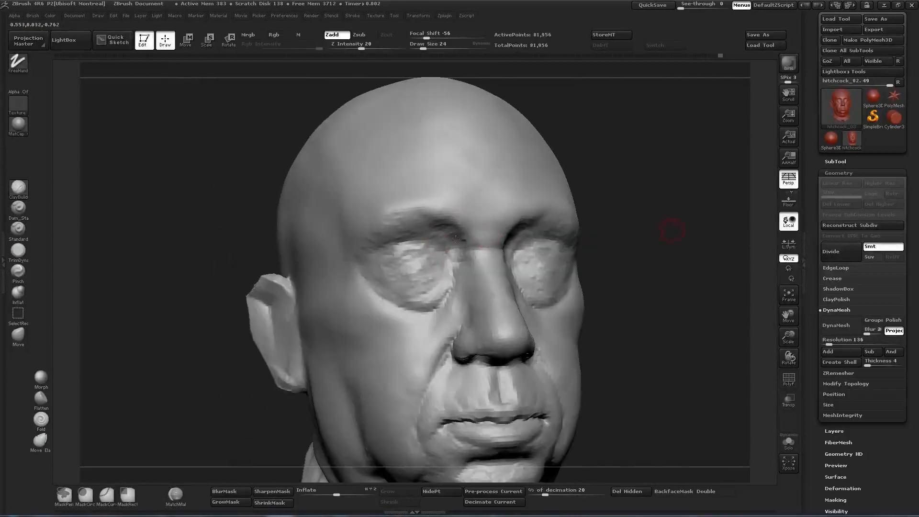
pyautogui.moveTo(673, 231); pyautogui.dragTo(681, 233)
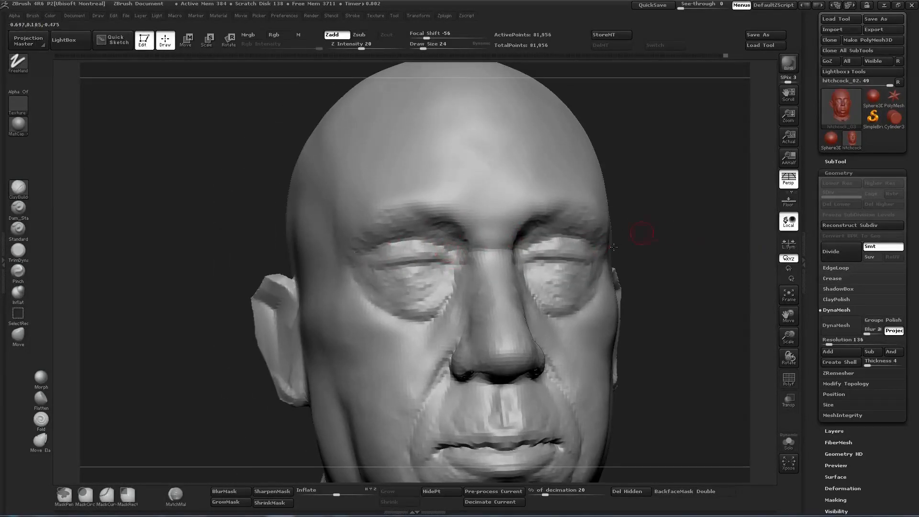
pyautogui.moveTo(614, 247); pyautogui.dragTo(536, 227)
pyautogui.moveTo(677, 259)
pyautogui.mouseDown()
pyautogui.moveTo(679, 271)
pyautogui.moveTo(696, 276)
pyautogui.moveTo(679, 289)
pyautogui.moveTo(694, 278)
pyautogui.moveTo(686, 284)
pyautogui.mouseUp()
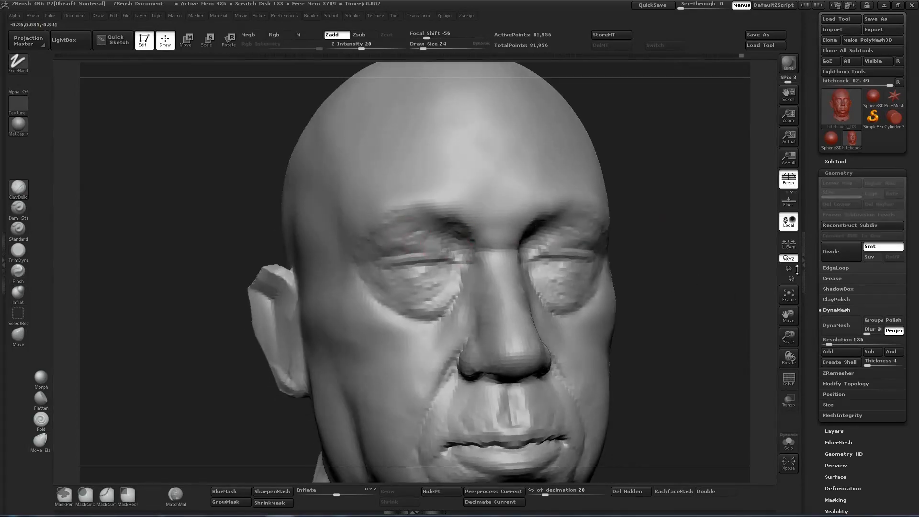
pyautogui.keyDown('alt'); pyautogui.moveTo(672, 281); pyautogui.dragTo(649, 301); pyautogui.keyUp('alt')
pyautogui.keyDown('alt'); pyautogui.moveTo(649, 301); pyautogui.dragTo(532, 197); pyautogui.keyUp('alt')
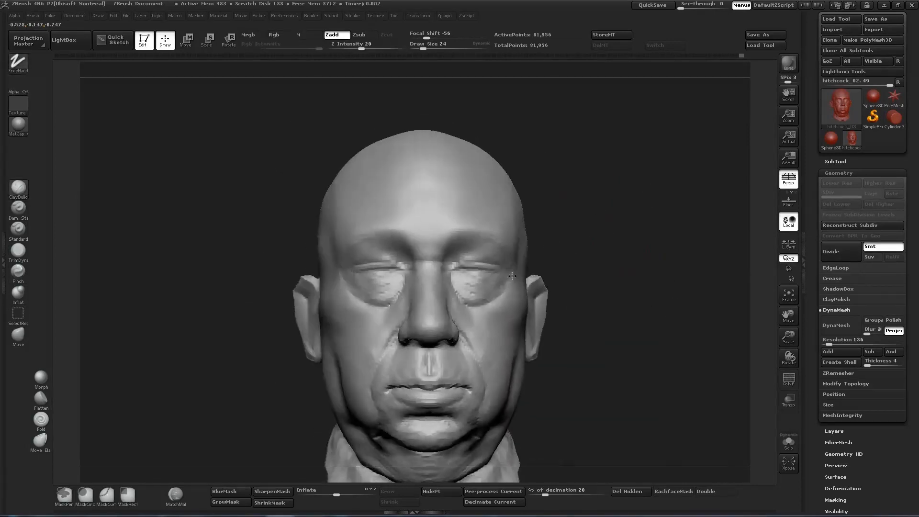
# Save the sculpt as a new version named hitchcock_03.
pyautogui.click(766, 35)
pyautogui.doubleClick(410, 173)
pyautogui.click(488, 258)
# Append a Sphere3D subtool for the eyeball, select it and subdivide it.
pyautogui.click(837, 162)
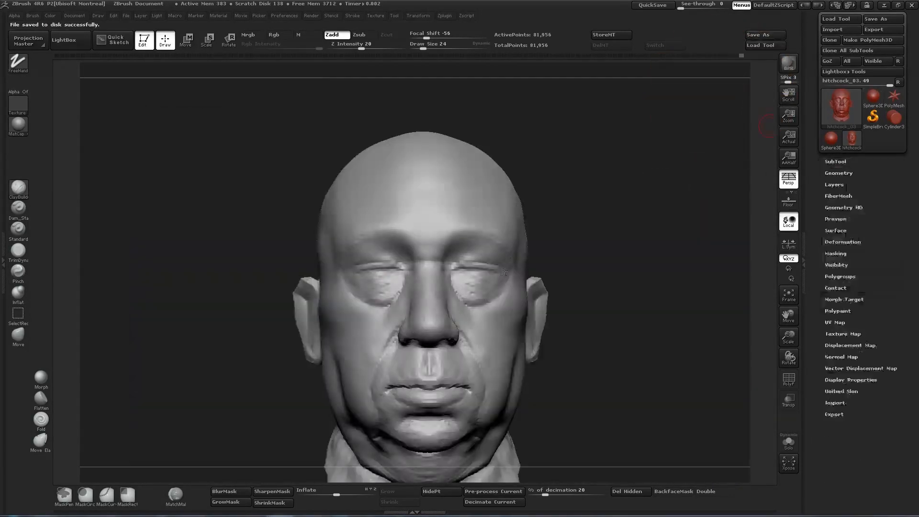
pyautogui.click(883, 399)
pyautogui.click(494, 365)
pyautogui.click(867, 199)
pyautogui.hotkey('ctrl', 'd')
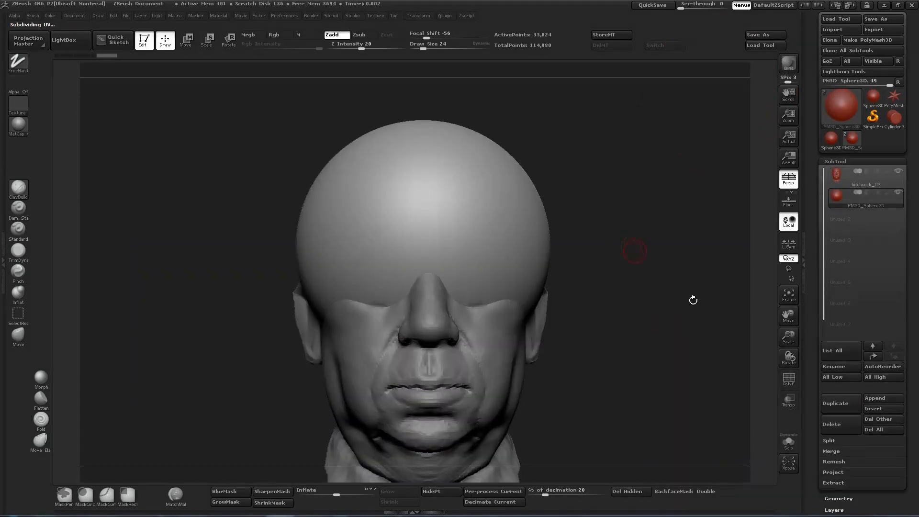
# Scale the sphere down to eyeball size and make the head see-through.
pyautogui.keyDown('alt'); pyautogui.moveTo(694, 301); pyautogui.dragTo(649, 297); pyautogui.keyUp('alt')
pyautogui.press('w')
pyautogui.moveTo(454, 223)
pyautogui.mouseDown()
pyautogui.moveTo(573, 175)
pyautogui.moveTo(511, 274)
pyautogui.mouseUp()
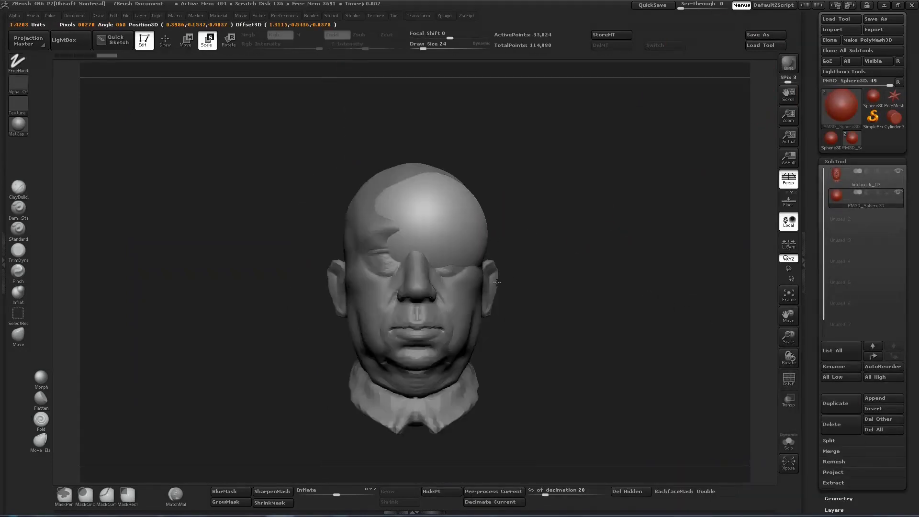
pyautogui.moveTo(573, 175)
pyautogui.mouseDown()
pyautogui.moveTo(513, 275)
pyautogui.moveTo(494, 273)
pyautogui.mouseUp()
pyautogui.hotkey('shift', 't')
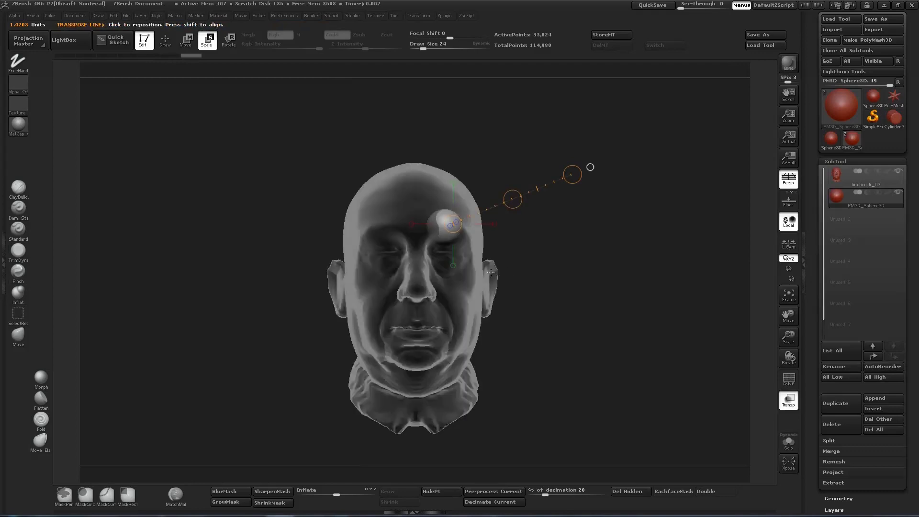
# Move the sphere into the head's left eye socket, adjust its scale and set its depth.
pyautogui.press('w')
pyautogui.keyDown('alt'); pyautogui.moveTo(453, 231); pyautogui.dragTo(451, 280); pyautogui.keyUp('alt')
pyautogui.press('e')
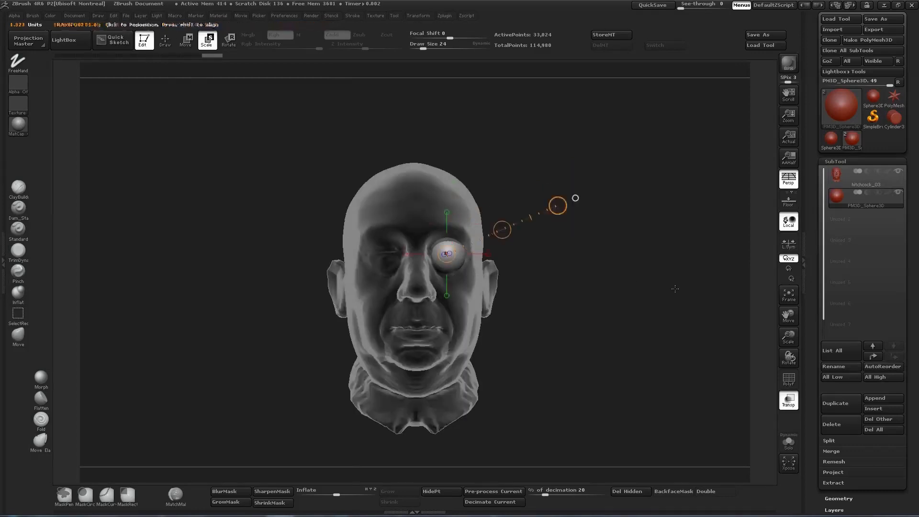
pyautogui.press('w')
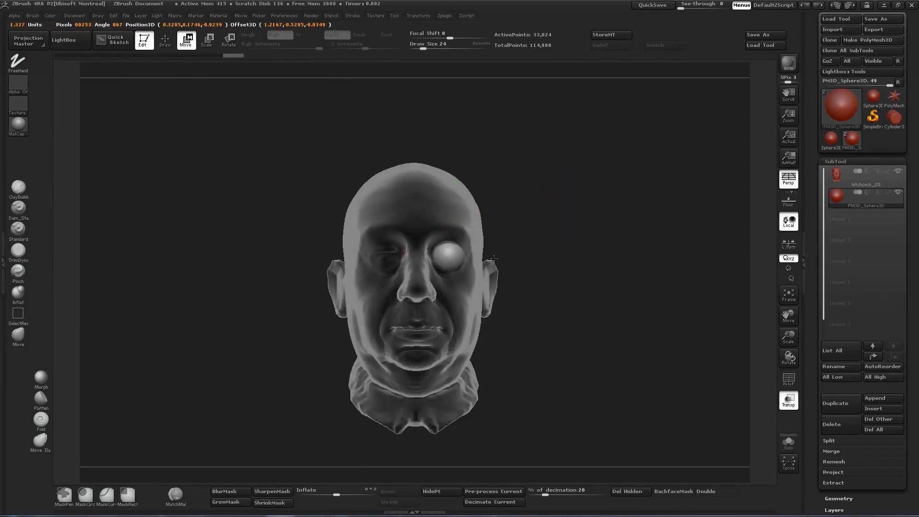
pyautogui.moveTo(448, 254); pyautogui.dragTo(558, 206)
pyautogui.moveTo(654, 256); pyautogui.dragTo(527, 258)
pyautogui.moveTo(400, 256); pyautogui.dragTo(505, 252)
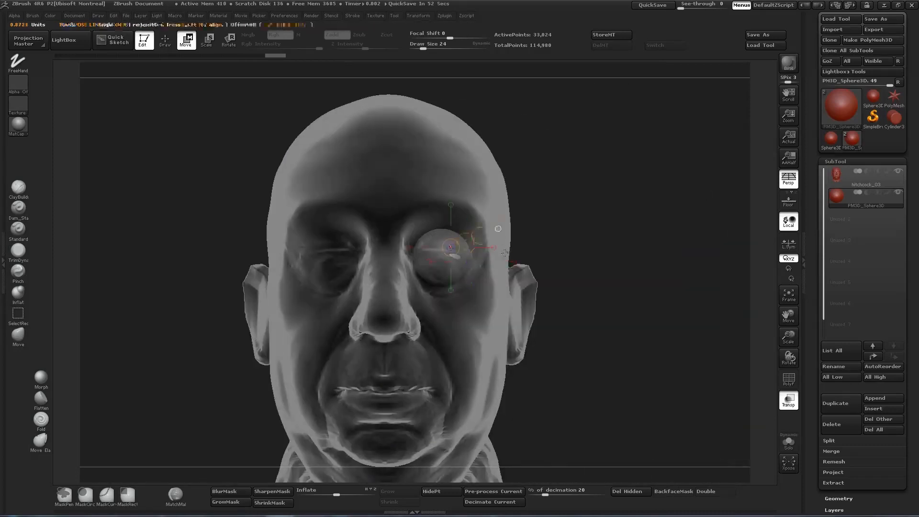
# Fine-tune the eyeball's position inside the socket, and make the head mesh the active subtool again.
pyautogui.moveTo(450, 247); pyautogui.dragTo(568, 192)
pyautogui.moveTo(515, 236); pyautogui.dragTo(658, 226)
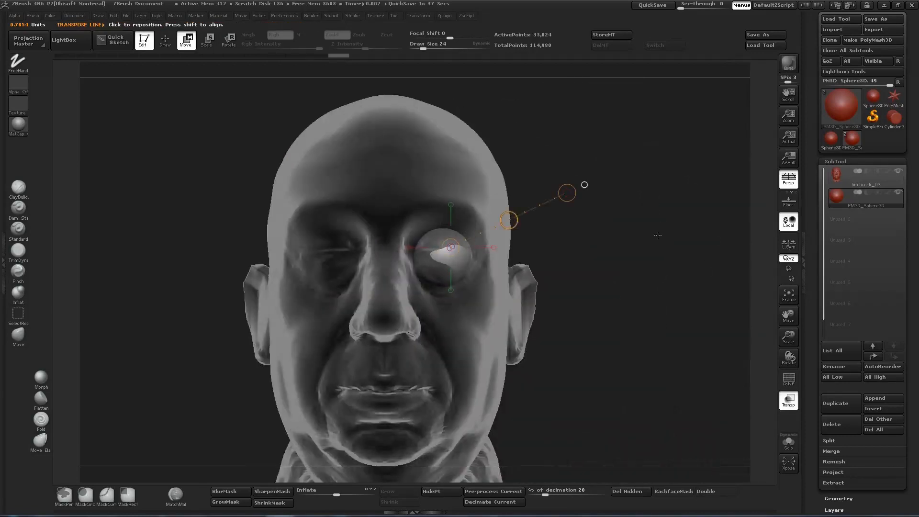
pyautogui.press('q')
pyautogui.keyDown('alt'); pyautogui.click(515, 251); pyautogui.keyUp('alt')
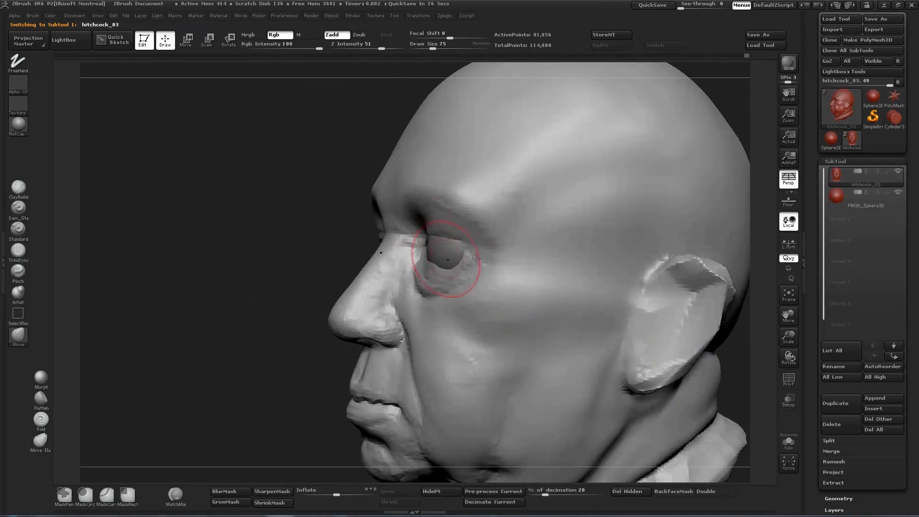
# Reselect the eyeball and shift it slightly so that it sits behind the upper lid.
pyautogui.moveTo(476, 259); pyautogui.dragTo(558, 249)
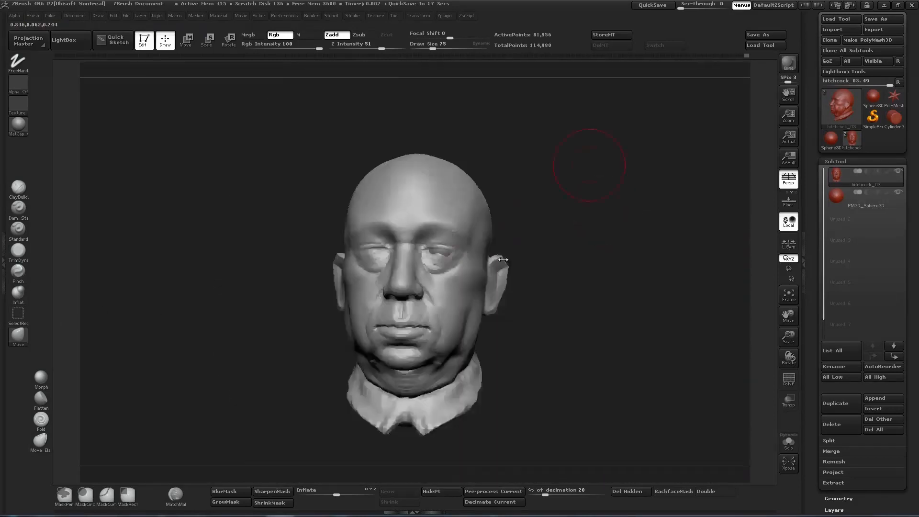
pyautogui.press('w')
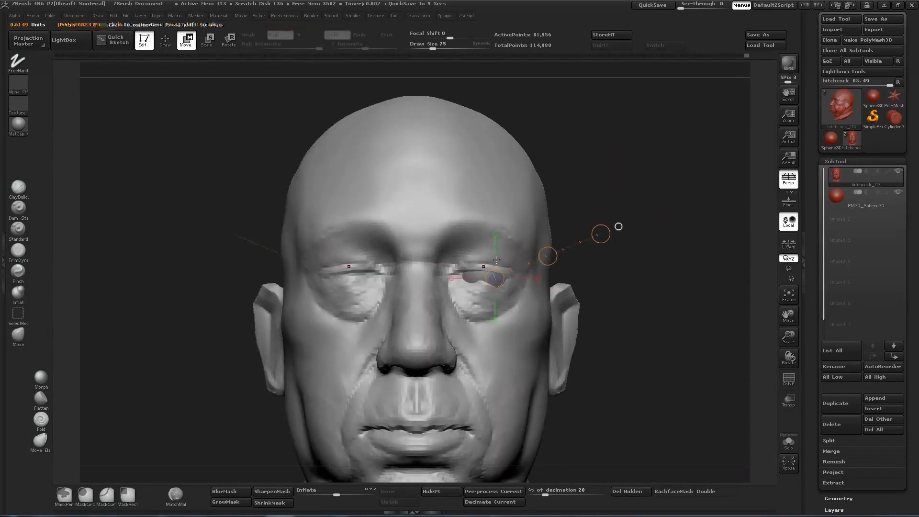
pyautogui.keyDown('alt'); pyautogui.click(481, 263); pyautogui.keyUp('alt')
pyautogui.moveTo(495, 279); pyautogui.dragTo(601, 234)
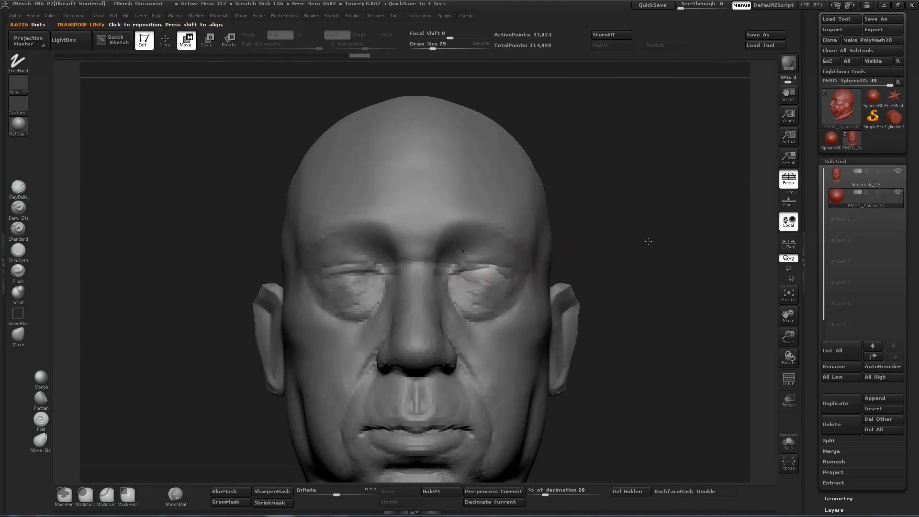
# Pull the head's upper eyelid into an arch over the eyeball with the Move brush at draw size 47.
pyautogui.keyDown('alt'); pyautogui.click(431, 230); pyautogui.keyUp('alt')
pyautogui.press('q')
pyautogui.keyDown('alt'); pyautogui.moveTo(213, 225); pyautogui.dragTo(616, 250); pyautogui.keyUp('alt')
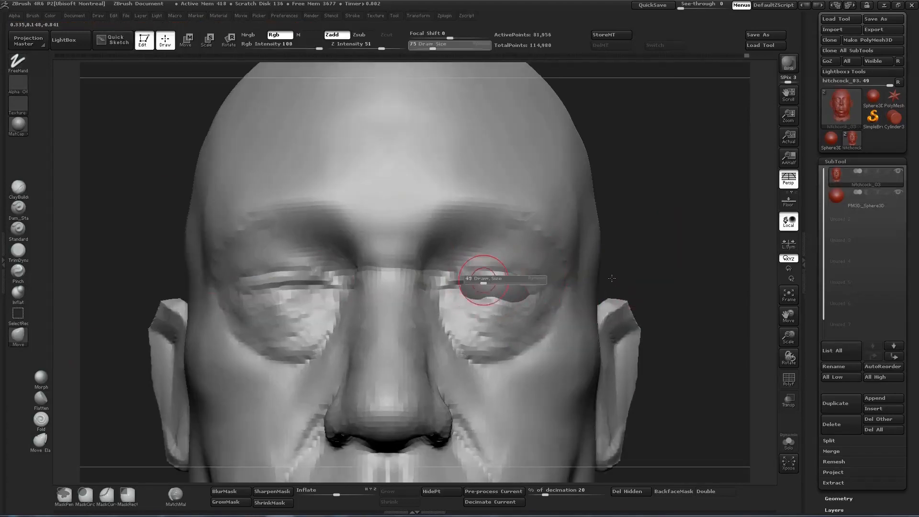
pyautogui.moveTo(479, 280); pyautogui.dragTo(506, 276)
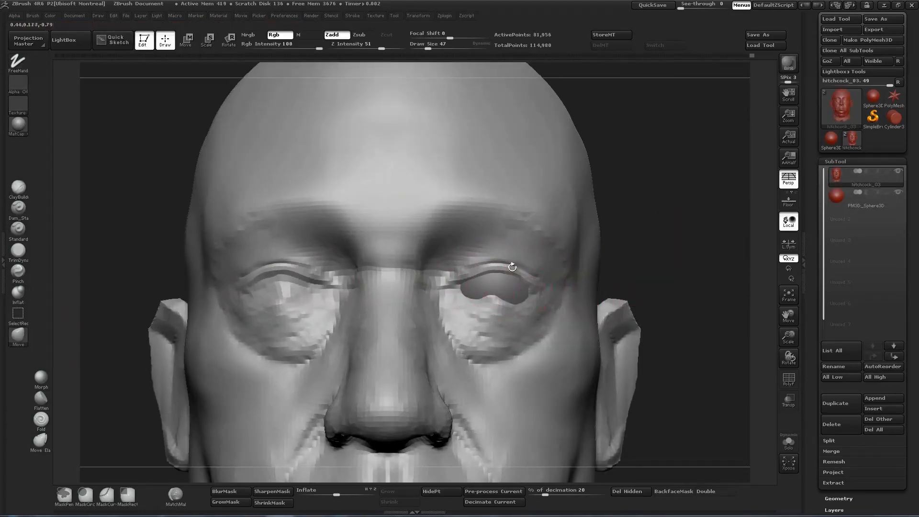
pyautogui.moveTo(618, 230); pyautogui.dragTo(585, 236)
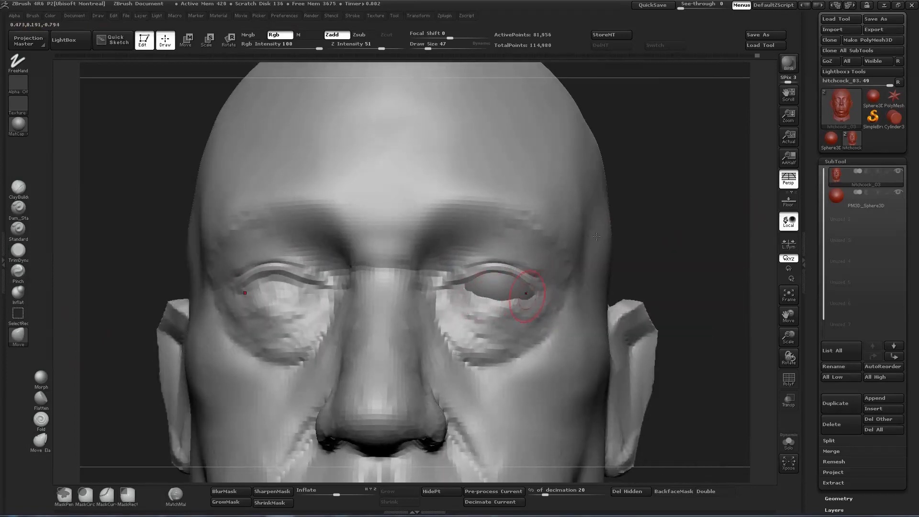
# Thicken the upper lid with ClayBuildup and carve the crease above it with Dam_Standard at draw size 20.
pyautogui.click(17, 193)
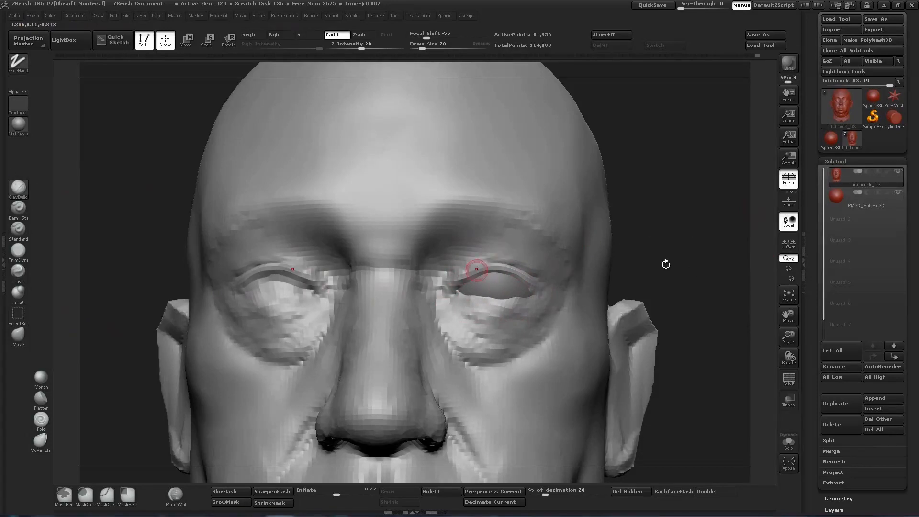
pyautogui.click(18, 208)
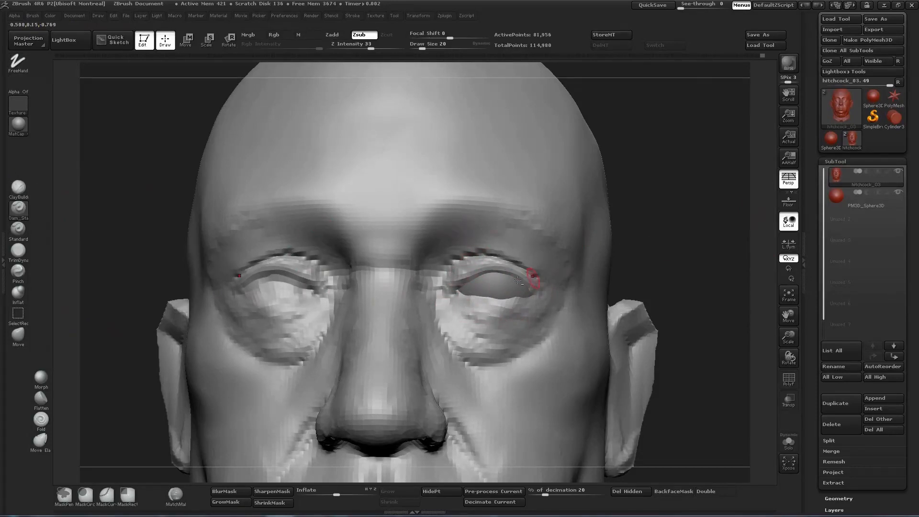
pyautogui.moveTo(519, 280); pyautogui.dragTo(502, 279)
pyautogui.moveTo(675, 217); pyautogui.dragTo(441, 263)
pyautogui.moveTo(554, 205); pyautogui.dragTo(370, 205)
# Smooth the area above the eyelid crease and shape the lid edges around the eyeball with ClayBuildup.
pyautogui.click(18, 188)
pyautogui.press('[')
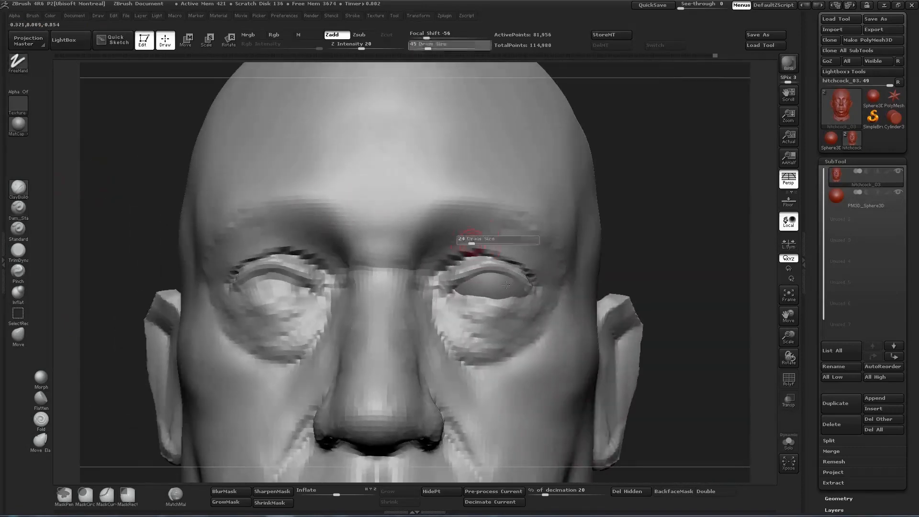
pyautogui.moveTo(488, 245)
pyautogui.keyDown('shift'); pyautogui.mouseDown()
pyautogui.moveTo(446, 263)
pyautogui.moveTo(470, 246)
pyautogui.mouseUp(); pyautogui.keyUp('shift')
pyautogui.moveTo(690, 206); pyautogui.dragTo(675, 234)
pyautogui.keyDown('shift'); pyautogui.moveTo(445, 277); pyautogui.dragTo(486, 267); pyautogui.keyUp('shift')
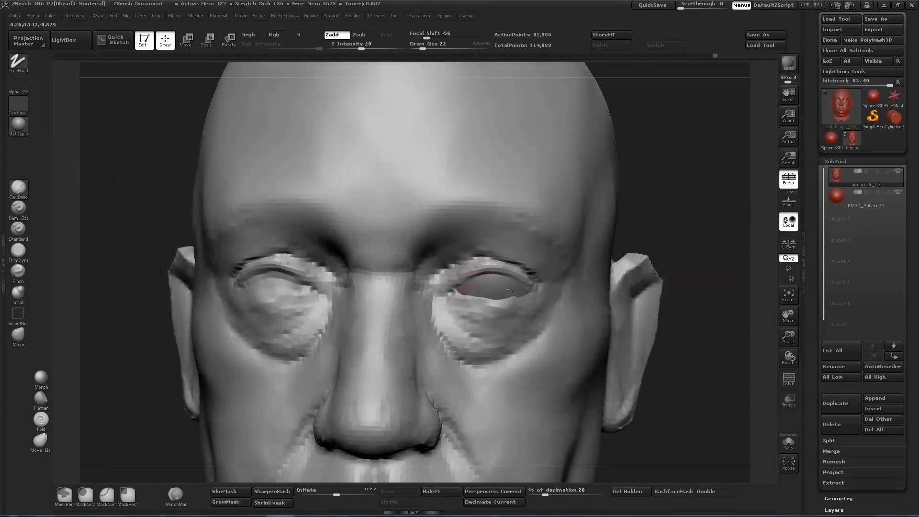
pyautogui.moveTo(513, 296)
pyautogui.mouseDown()
pyautogui.moveTo(460, 293)
pyautogui.moveTo(499, 293)
pyautogui.mouseUp()
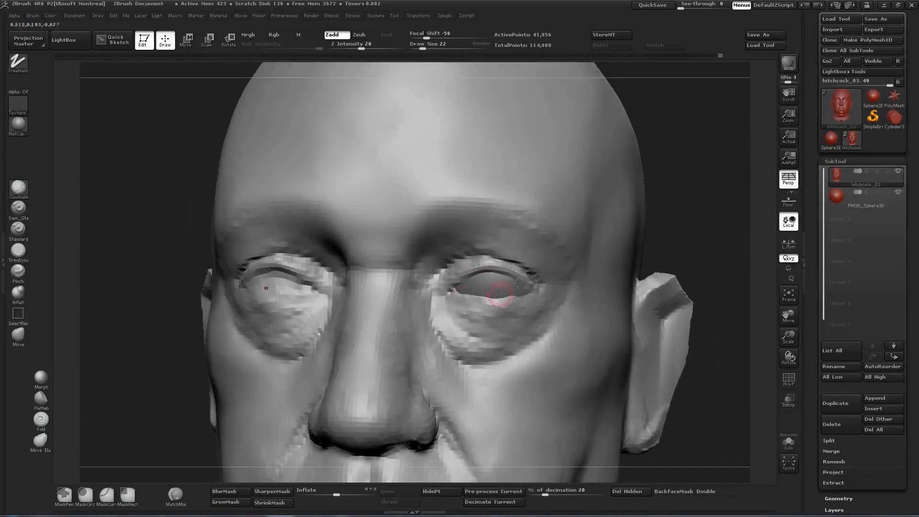
# Adjust the eyeball's depth in the socket from the side, and reselect the head mesh.
pyautogui.moveTo(682, 235); pyautogui.dragTo(675, 259)
pyautogui.press('w')
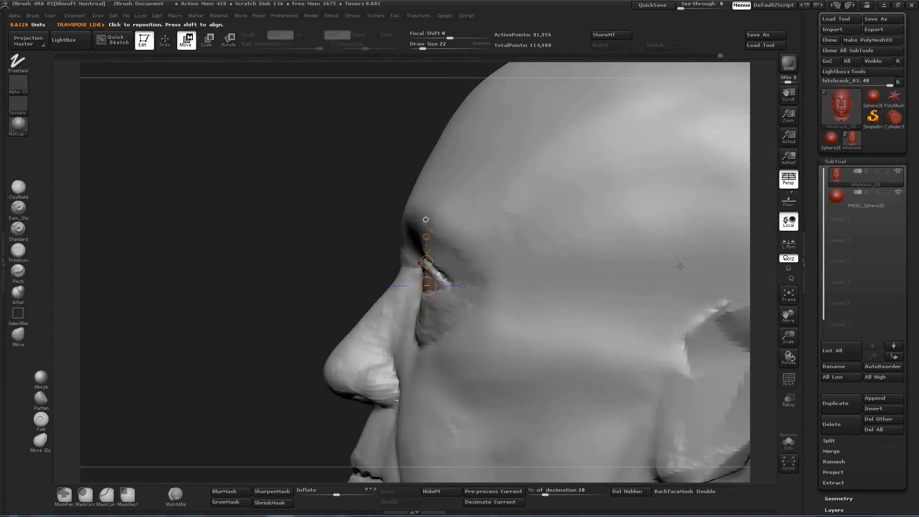
pyautogui.press('q')
pyautogui.press('w')
pyautogui.keyDown('alt'); pyautogui.click(433, 282); pyautogui.keyUp('alt')
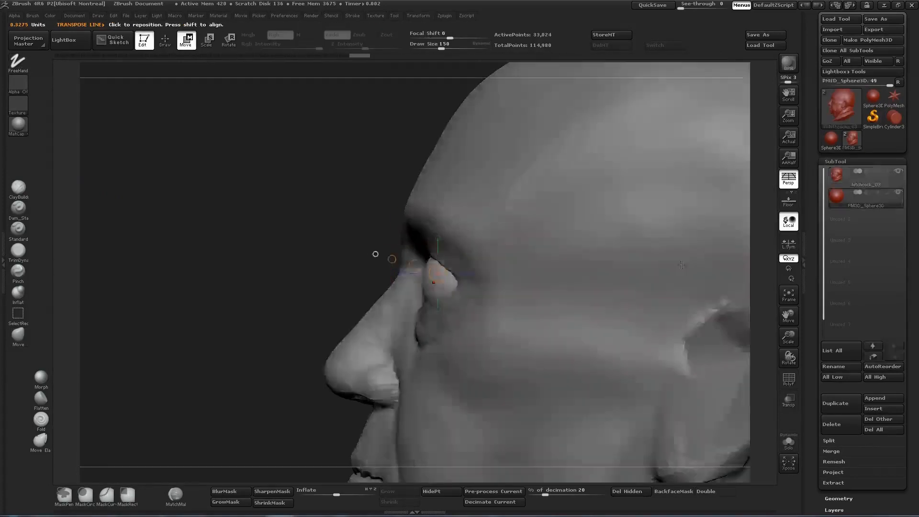
pyautogui.keyDown('alt'); pyautogui.click(479, 297); pyautogui.keyUp('alt')
pyautogui.press('q')
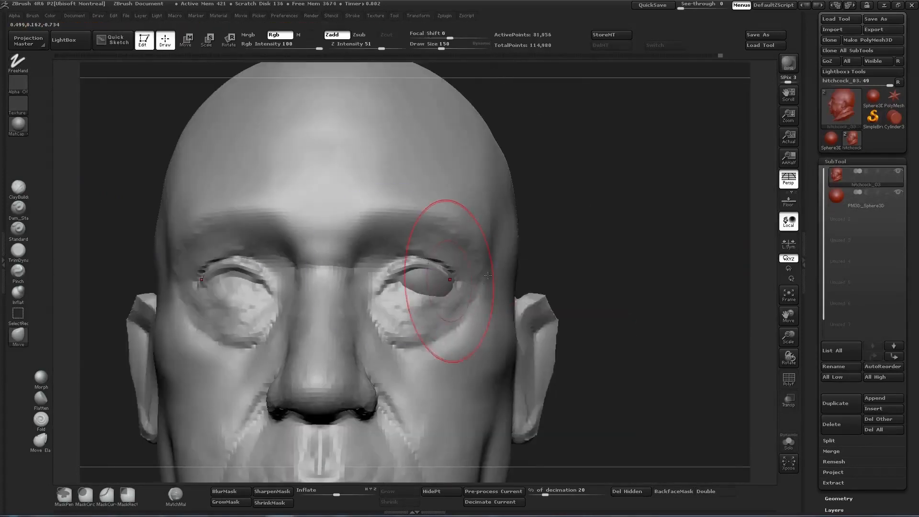
# Reshape the outer eye area around the eyeball with a large Move brush.
pyautogui.moveTo(441, 297); pyautogui.dragTo(463, 291)
pyautogui.moveTo(527, 280)
pyautogui.keyDown('alt'); pyautogui.mouseDown()
pyautogui.moveTo(507, 278)
pyautogui.moveTo(487, 252)
pyautogui.mouseUp(); pyautogui.keyUp('alt')
pyautogui.click(18, 189)
# Turn on see-through display, select the eyeball and reposition it within the socket.
pyautogui.moveTo(623, 230)
pyautogui.keyDown('alt'); pyautogui.mouseDown()
pyautogui.moveTo(623, 268)
pyautogui.moveTo(656, 263)
pyautogui.moveTo(661, 220)
pyautogui.moveTo(657, 252)
pyautogui.moveTo(666, 256)
pyautogui.mouseUp(); pyautogui.keyUp('alt')
pyautogui.click(788, 400)
pyautogui.keyDown('alt'); pyautogui.click(424, 283); pyautogui.keyUp('alt')
pyautogui.press('w')
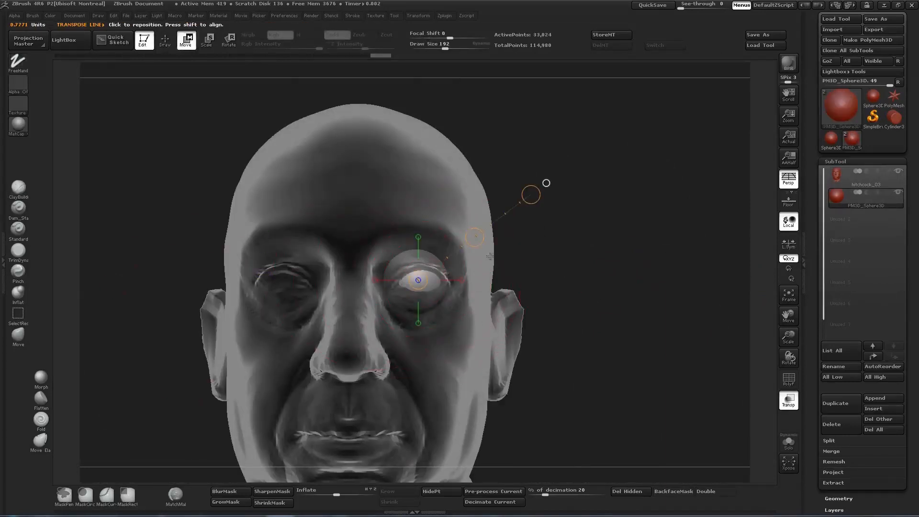
pyautogui.press('w')
pyautogui.hotkey('ctrl', 'shift', 'z')
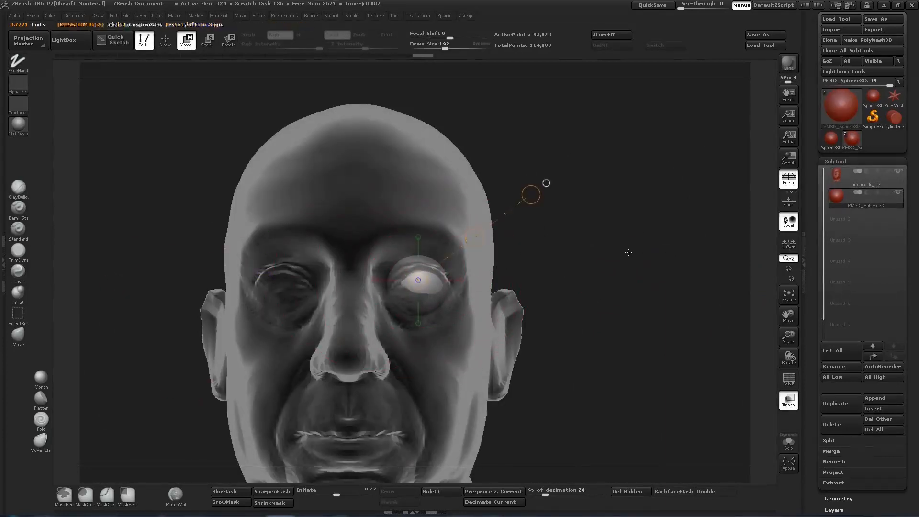
# Return to the solid head mesh and fit the lower lid and outer eye corner to the eyeball with the Move brush.
pyautogui.press('q')
pyautogui.keyDown('alt'); pyautogui.click(457, 326); pyautogui.keyUp('alt')
pyautogui.click(789, 400)
pyautogui.moveTo(732, 294)
pyautogui.mouseDown()
pyautogui.moveTo(688, 283)
pyautogui.moveTo(713, 289)
pyautogui.mouseUp()
pyautogui.press('s')
pyautogui.moveTo(404, 293); pyautogui.dragTo(393, 294)
pyautogui.press('b')
pyautogui.press('m')
pyautogui.press('v')
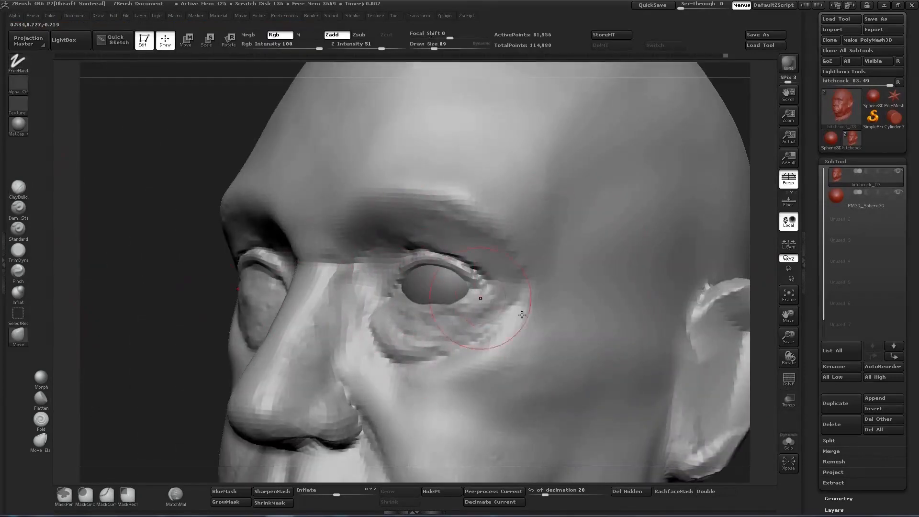
pyautogui.moveTo(755, 286); pyautogui.dragTo(804, 287)
pyautogui.moveTo(453, 317)
pyautogui.mouseDown()
pyautogui.moveTo(450, 307)
pyautogui.moveTo(427, 305)
pyautogui.mouseUp()
# Build up the lower eyelid rim against the eyeball with ClayBuildup, reducing the draw size to 17.
pyautogui.press('b')
pyautogui.press('c')
pyautogui.press('b')
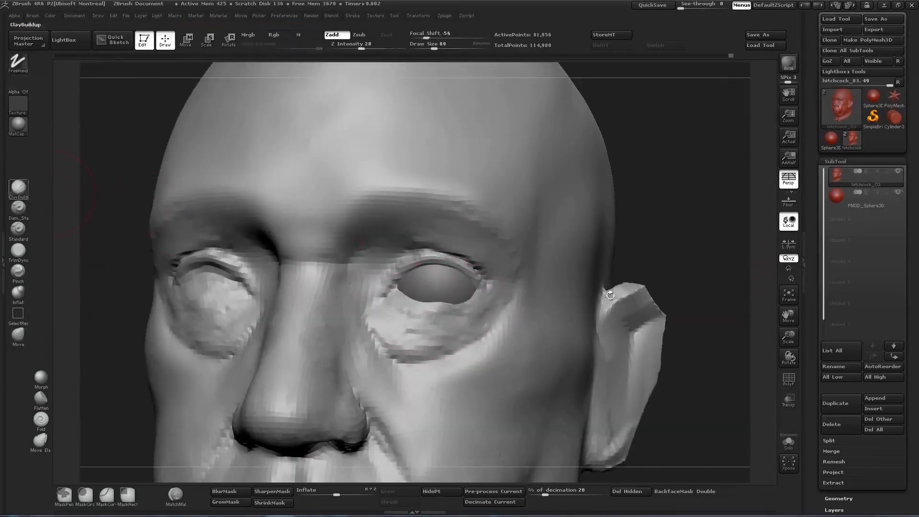
pyautogui.press('s')
pyautogui.moveTo(400, 275); pyautogui.dragTo(393, 274)
pyautogui.moveTo(525, 303)
pyautogui.mouseDown()
pyautogui.moveTo(526, 317)
pyautogui.moveTo(537, 308)
pyautogui.mouseUp()
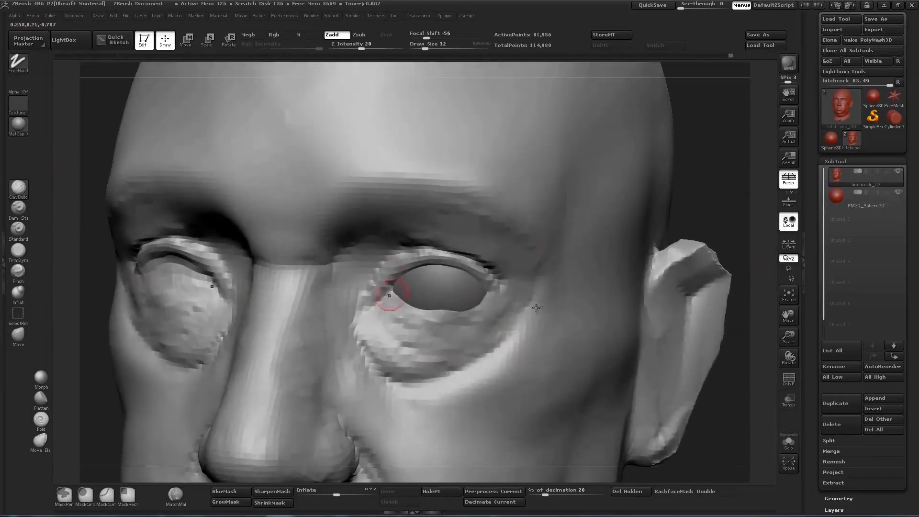
pyautogui.moveTo(481, 299)
pyautogui.mouseDown()
pyautogui.moveTo(445, 306)
pyautogui.moveTo(488, 288)
pyautogui.mouseUp()
pyautogui.moveTo(412, 298)
pyautogui.mouseDown()
pyautogui.moveTo(479, 293)
pyautogui.moveTo(454, 304)
pyautogui.mouseUp()
pyautogui.moveTo(708, 195); pyautogui.dragTo(674, 196)
pyautogui.press('[')
pyautogui.press('[')
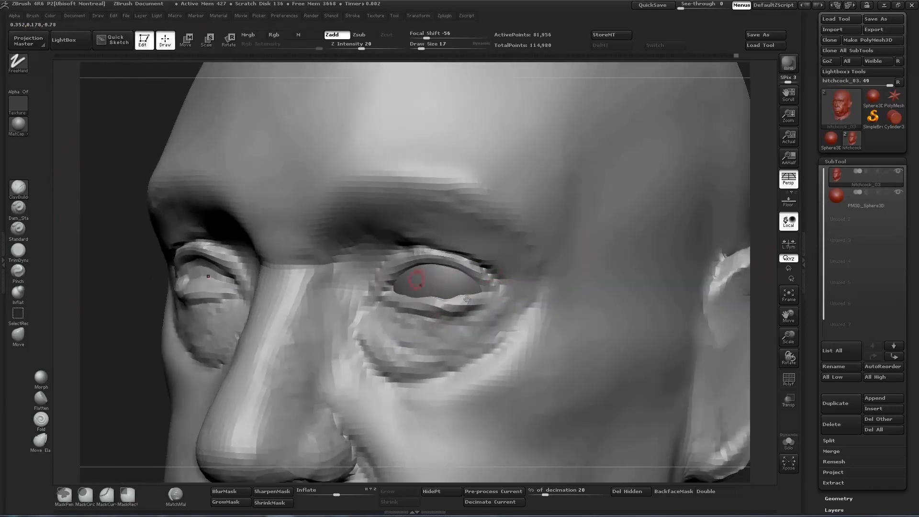
# Define the lower lid edge with Dam_Standard and extend its outer corner using ClayBuildup.
pyautogui.press('b')
pyautogui.press('d')
pyautogui.press('s')
pyautogui.press('b')
pyautogui.press('c')
pyautogui.press('b')
pyautogui.press('s')
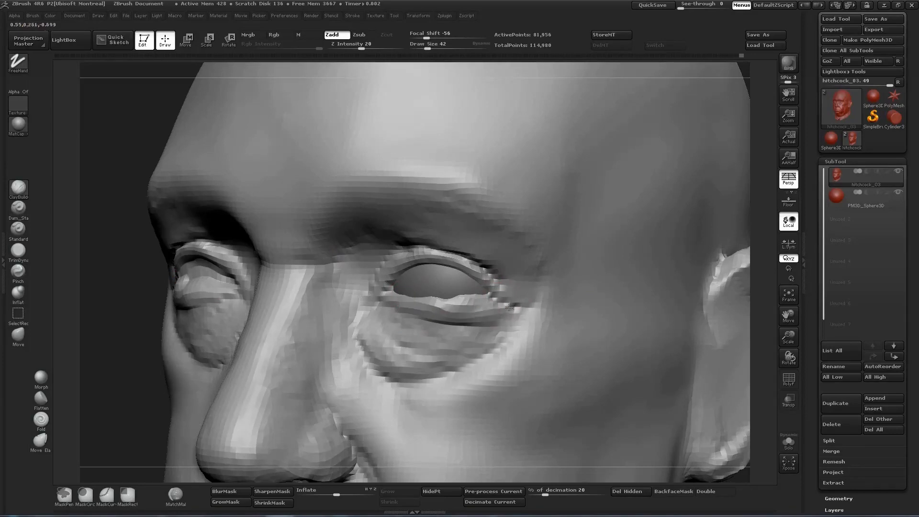
pyautogui.moveTo(509, 308); pyautogui.dragTo(530, 311)
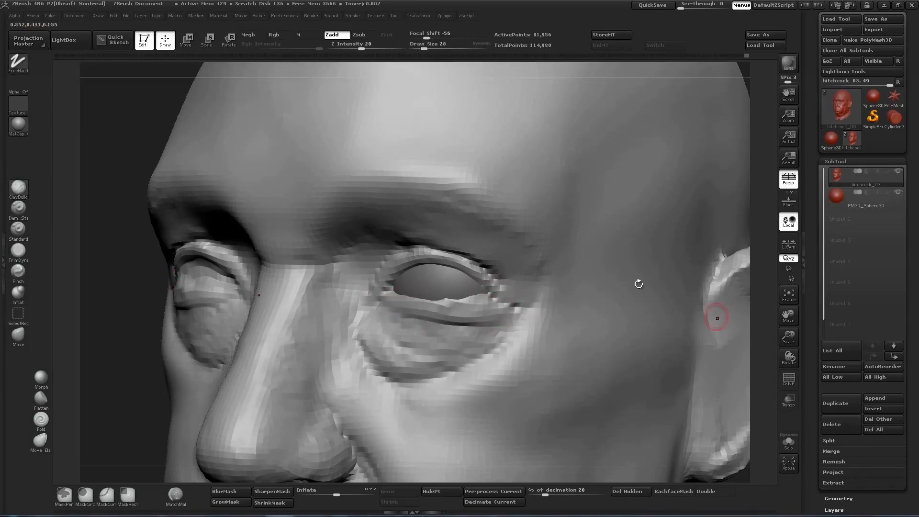
# Fill out the bag beneath the eye with ClayBuildup at draw size 35.
pyautogui.moveTo(639, 284); pyautogui.dragTo(588, 288)
pyautogui.press('s')
pyautogui.moveTo(493, 333)
pyautogui.mouseDown()
pyautogui.moveTo(457, 347)
pyautogui.moveTo(412, 330)
pyautogui.moveTo(403, 355)
pyautogui.moveTo(479, 352)
pyautogui.moveTo(383, 348)
pyautogui.moveTo(487, 351)
pyautogui.mouseUp()
pyautogui.moveTo(725, 306)
pyautogui.mouseDown()
pyautogui.moveTo(671, 302)
pyautogui.moveTo(720, 287)
pyautogui.mouseUp()
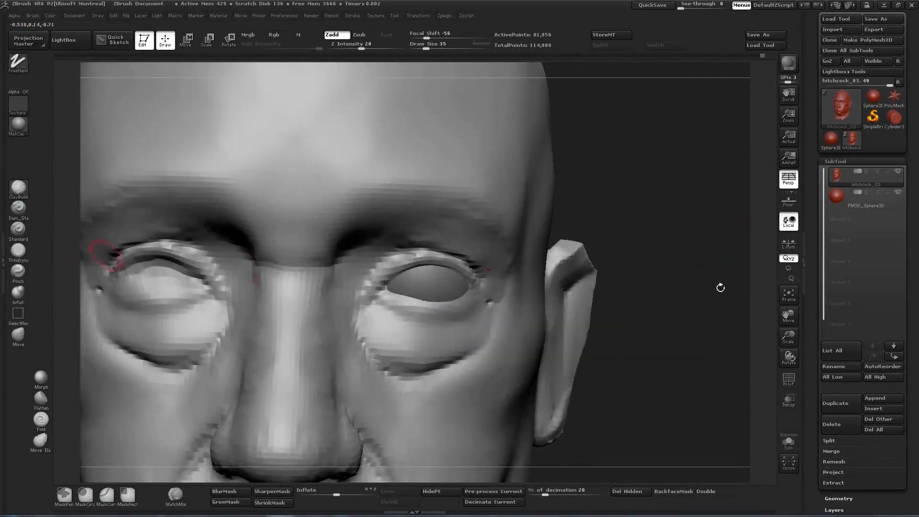
# Fit the inner eye corner and the lower lid edge to the eyeball with the Move brush.
pyautogui.click(18, 337)
pyautogui.press('s')
pyautogui.moveTo(382, 299); pyautogui.dragTo(396, 300)
pyautogui.moveTo(221, 273)
pyautogui.keyDown('ctrl'); pyautogui.mouseDown()
pyautogui.moveTo(171, 224)
pyautogui.moveTo(91, 263)
pyautogui.mouseUp(); pyautogui.keyUp('ctrl')
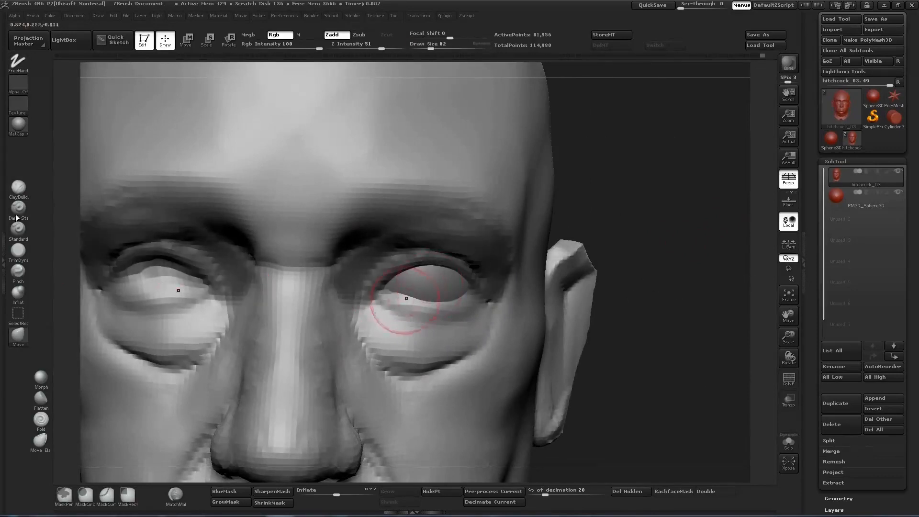
pyautogui.moveTo(547, 270)
pyautogui.mouseDown()
pyautogui.moveTo(659, 273)
pyautogui.moveTo(631, 273)
pyautogui.mouseUp()
pyautogui.press('s')
pyautogui.moveTo(435, 307); pyautogui.dragTo(431, 306)
pyautogui.moveTo(411, 293); pyautogui.dragTo(410, 298)
pyautogui.moveTo(659, 273); pyautogui.dragTo(594, 277)
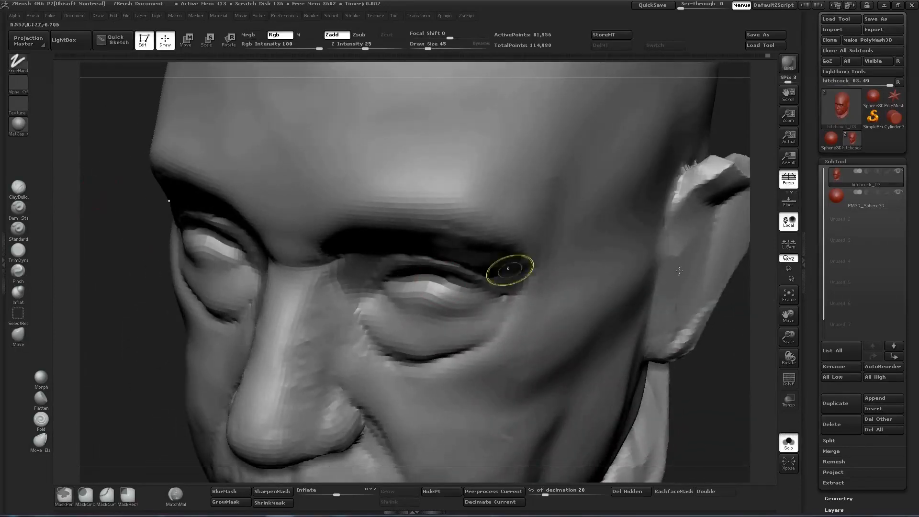
# Carve the lower and upper lid edges around the eyeball with Dam_Standard at draw size 20.
pyautogui.click(18, 209)
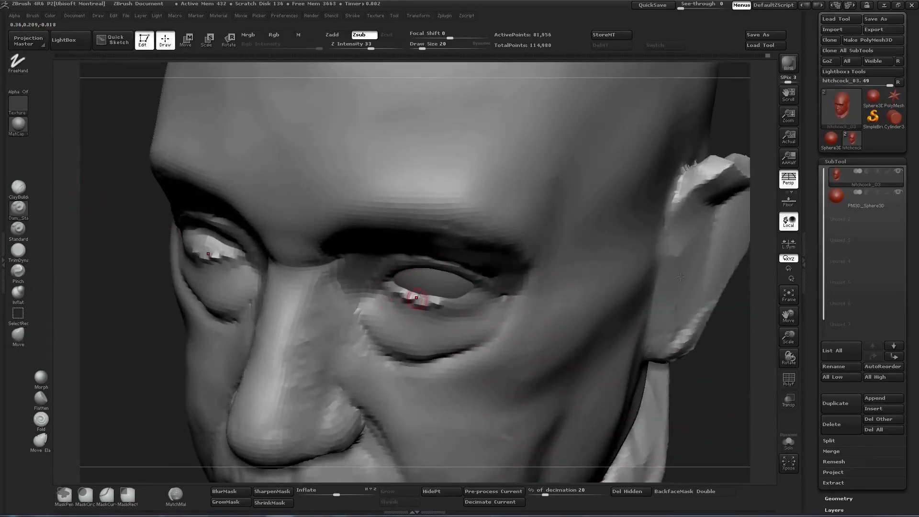
pyautogui.moveTo(552, 279); pyautogui.dragTo(622, 219)
pyautogui.moveTo(400, 249); pyautogui.dragTo(467, 228)
pyautogui.moveTo(656, 230); pyautogui.dragTo(565, 253)
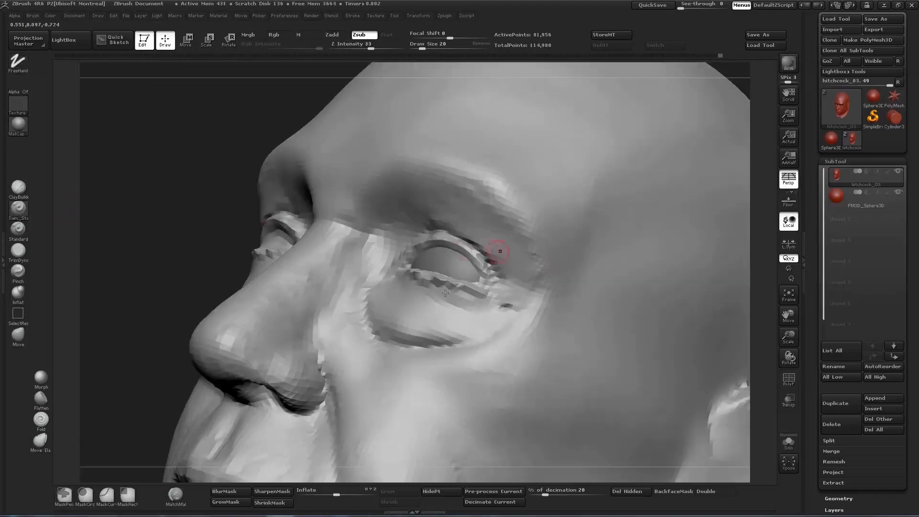
pyautogui.moveTo(575, 313); pyautogui.dragTo(771, 303, button='right')
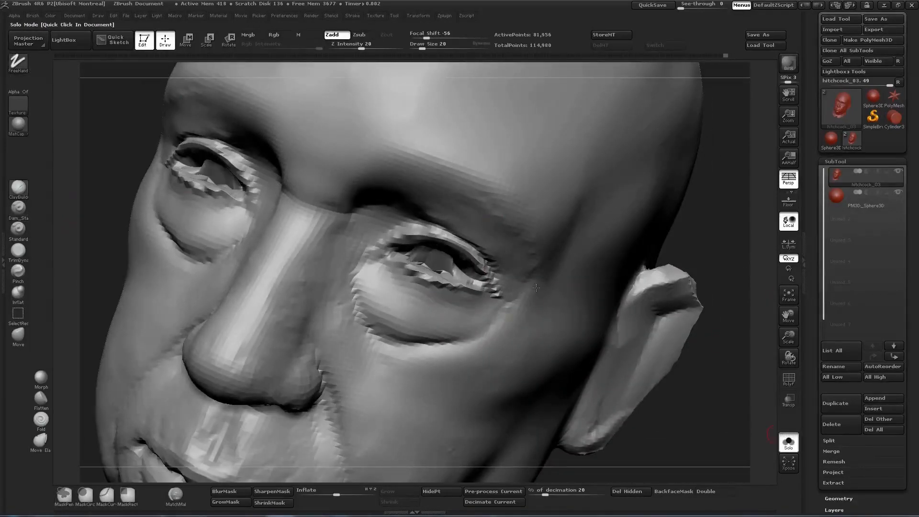
# Turn off Solo mode to bring back the eyeball, and adjust the eyelids with the Move brush at draw size 42.
pyautogui.click(788, 442)
pyautogui.moveTo(536, 288)
pyautogui.keyDown('shift'); pyautogui.mouseDown()
pyautogui.moveTo(698, 260)
pyautogui.moveTo(700, 273)
pyautogui.moveTo(661, 276)
pyautogui.moveTo(689, 284)
pyautogui.moveTo(657, 288)
pyautogui.moveTo(609, 275)
pyautogui.mouseUp(); pyautogui.keyUp('shift')
pyautogui.click(19, 336)
pyautogui.moveTo(273, 242); pyautogui.dragTo(122, 182)
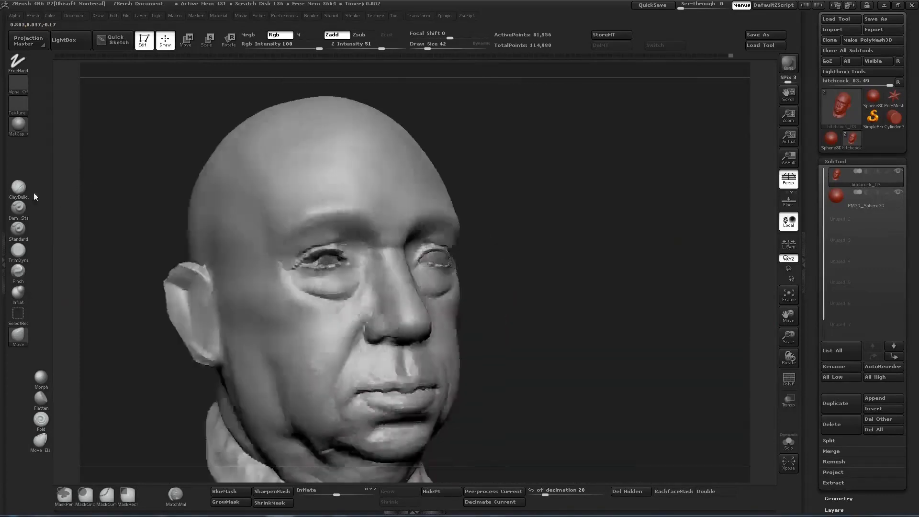
# Rebuild the lower lid rim with ClayBuildup at draw size 26 and smooth it out to the outer corner.
pyautogui.click(22, 193)
pyautogui.moveTo(708, 235); pyautogui.dragTo(657, 260)
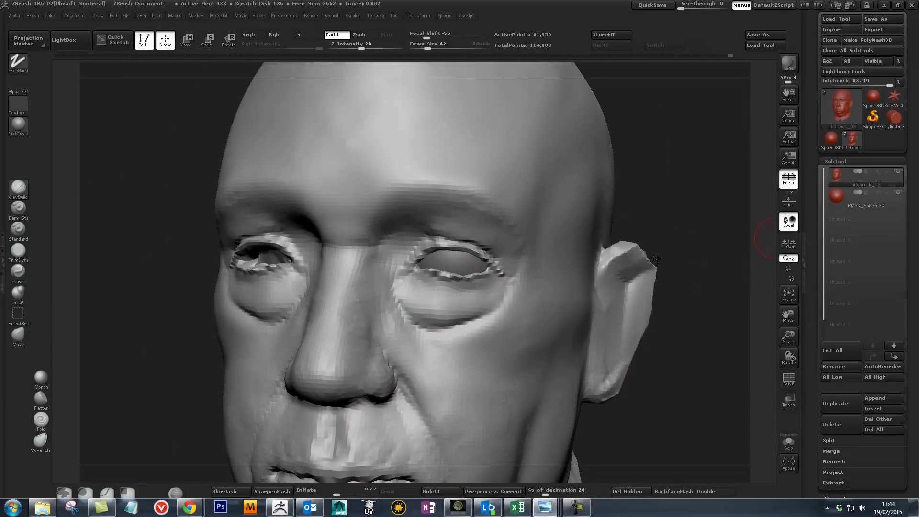
pyautogui.keyDown('alt'); pyautogui.moveTo(640, 179); pyautogui.dragTo(640, 220); pyautogui.keyUp('alt')
pyautogui.press('b')
pyautogui.press('c')
pyautogui.press('b')
pyautogui.press('[')
pyautogui.press('[')
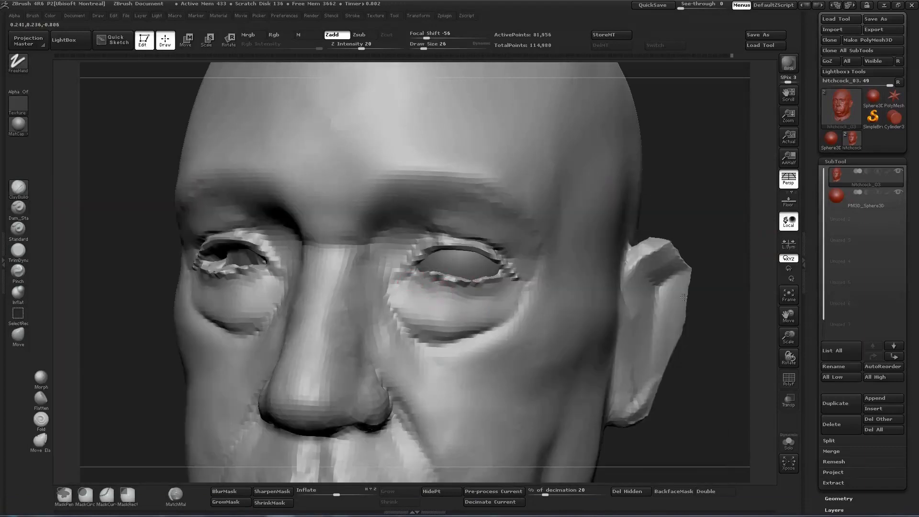
pyautogui.keyDown('shift'); pyautogui.moveTo(415, 277); pyautogui.dragTo(485, 282); pyautogui.keyUp('shift')
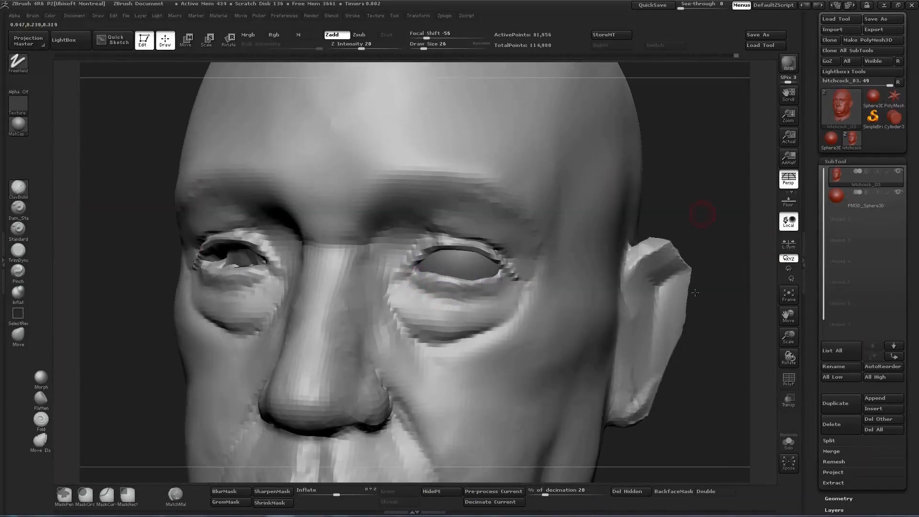
pyautogui.moveTo(702, 212); pyautogui.dragTo(687, 297)
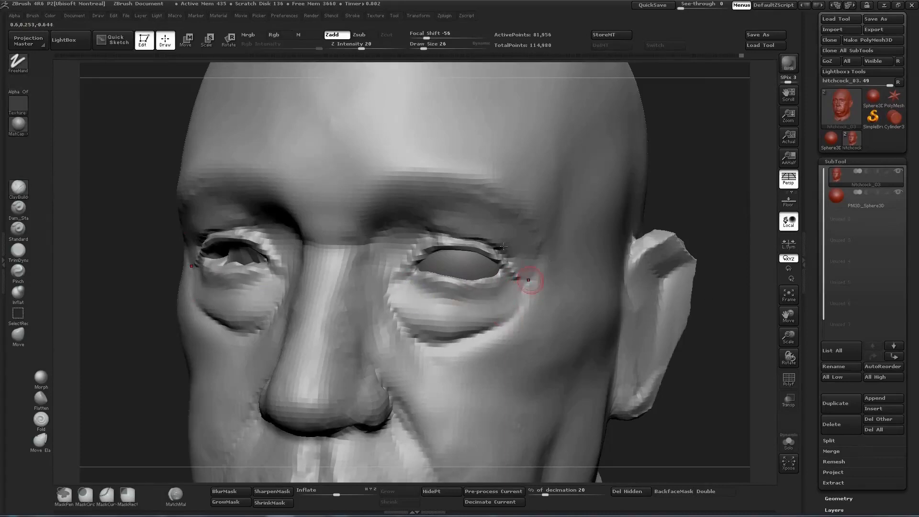
# Cut the crease above the upper eyelid with Dam_Standard at draw size 26 and smooth the area over it.
pyautogui.moveTo(713, 252)
pyautogui.mouseDown()
pyautogui.moveTo(685, 249)
pyautogui.moveTo(737, 259)
pyautogui.moveTo(670, 261)
pyautogui.mouseUp()
pyautogui.press('b')
pyautogui.press('d')
pyautogui.press('s')
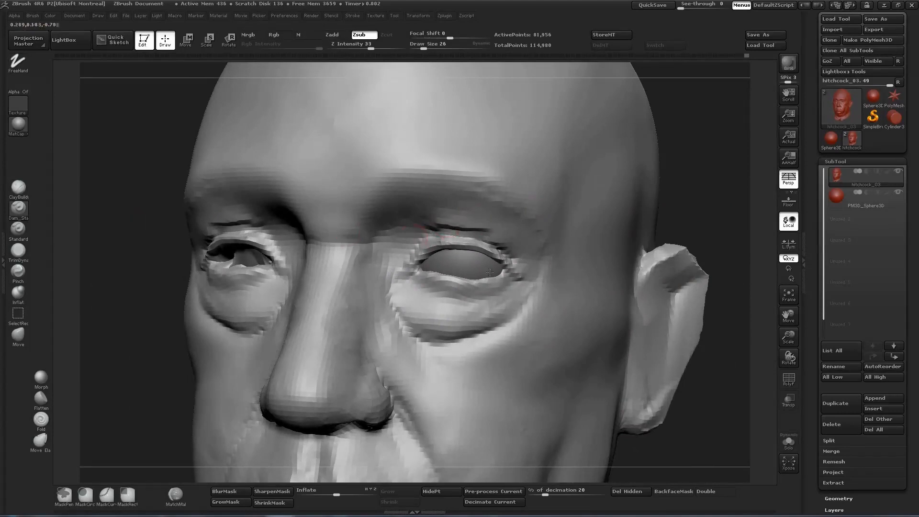
pyautogui.moveTo(670, 168)
pyautogui.mouseDown()
pyautogui.moveTo(693, 156)
pyautogui.moveTo(685, 143)
pyautogui.mouseUp()
pyautogui.moveTo(418, 221)
pyautogui.keyDown('shift'); pyautogui.mouseDown()
pyautogui.moveTo(465, 232)
pyautogui.moveTo(491, 215)
pyautogui.mouseUp(); pyautogui.keyUp('shift')
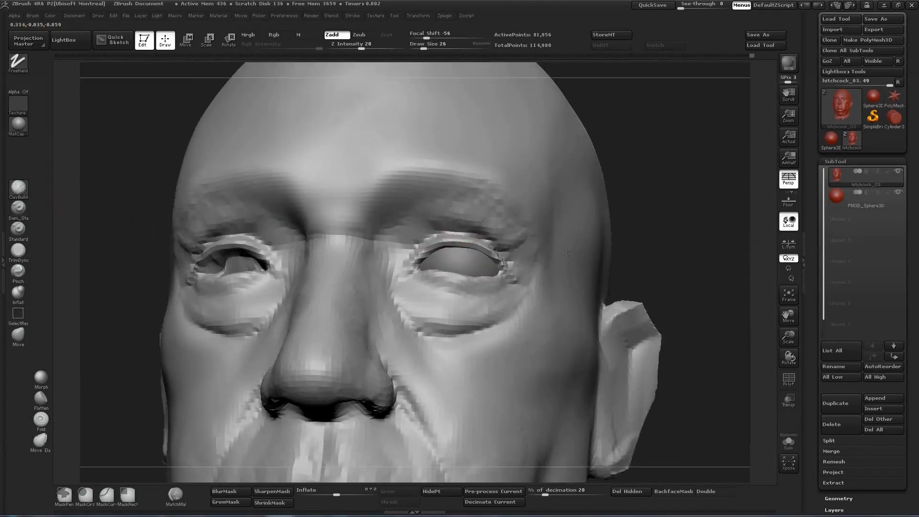
# Add volume between the upper eyelid and the brow with ClayBuildup at draw size 53.
pyautogui.moveTo(724, 271); pyautogui.dragTo(677, 277)
pyautogui.moveTo(503, 195); pyautogui.dragTo(540, 254)
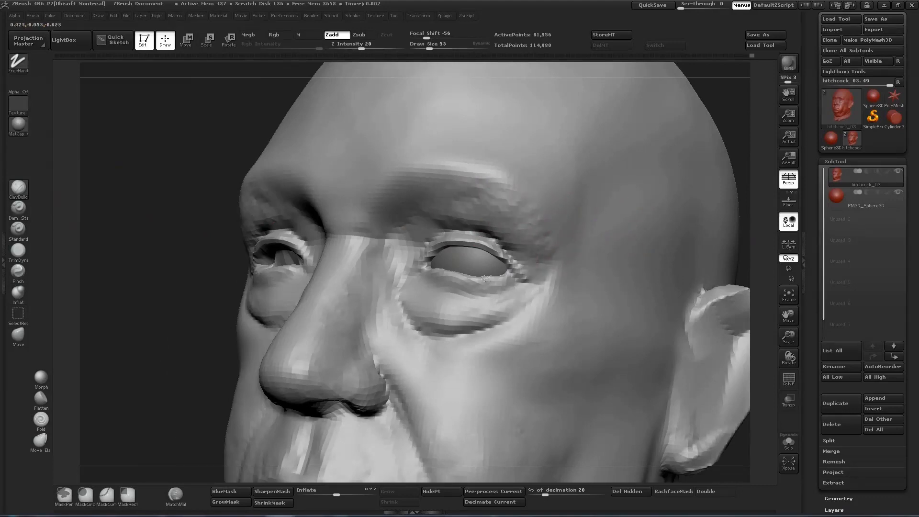
pyautogui.moveTo(455, 208)
pyautogui.mouseDown()
pyautogui.moveTo(488, 189)
pyautogui.moveTo(532, 203)
pyautogui.mouseUp()
# Select the eyeball subtool and mirror it into the opposite eye socket.
pyautogui.press('f')
pyautogui.moveTo(616, 134); pyautogui.dragTo(671, 135)
pyautogui.moveTo(726, 133); pyautogui.dragTo(639, 144)
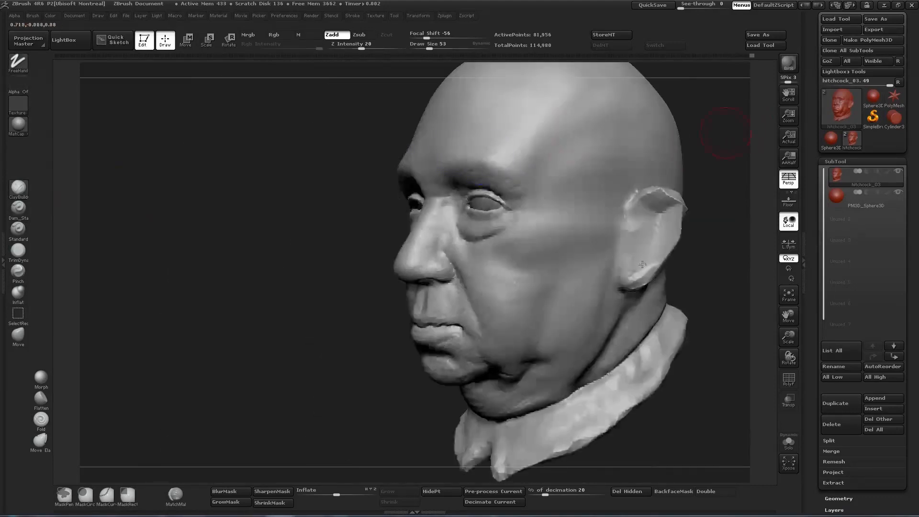
pyautogui.keyDown('alt'); pyautogui.moveTo(643, 264); pyautogui.dragTo(610, 287); pyautogui.keyUp('alt')
pyautogui.click(865, 198)
pyautogui.moveTo(444, 16)
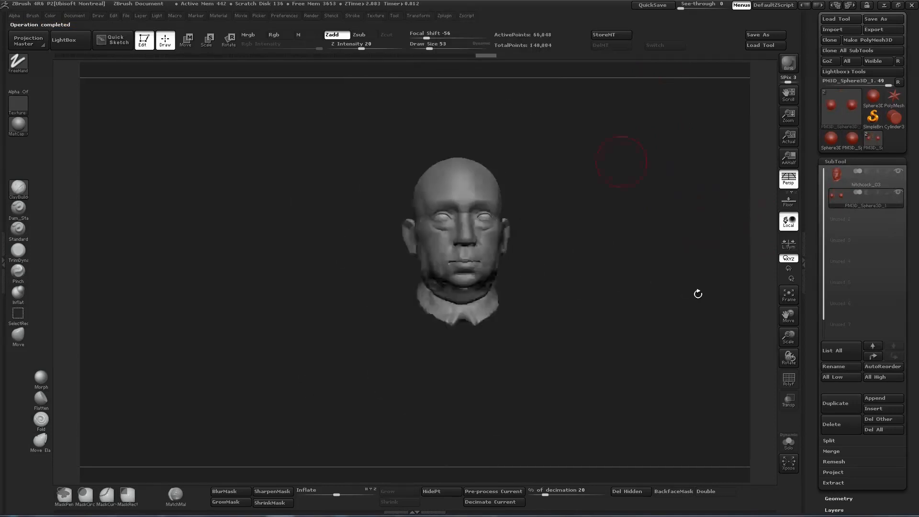
# Reselect the head mesh and adjust the eyelids around both eyeballs with the Move brush.
pyautogui.moveTo(592, 282); pyautogui.dragTo(539, 287)
pyautogui.keyDown('alt'); pyautogui.click(449, 302); pyautogui.keyUp('alt')
pyautogui.click(18, 336)
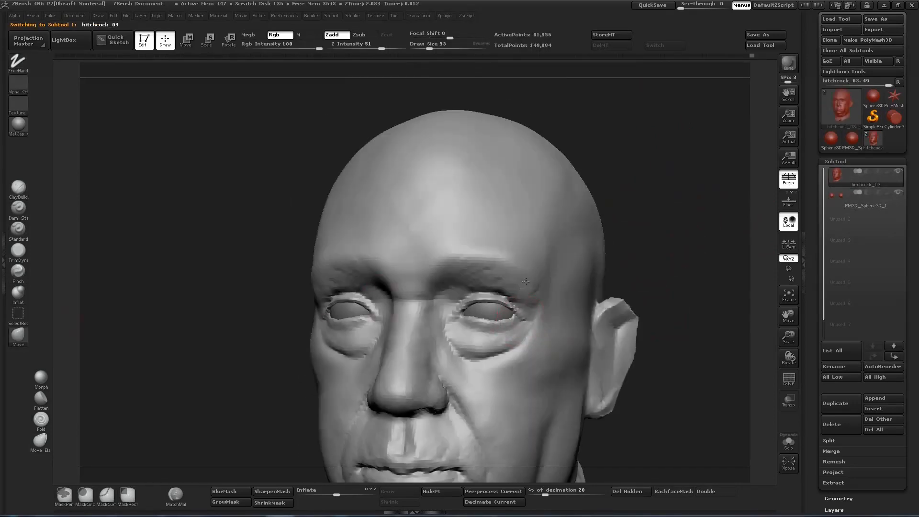
pyautogui.moveTo(670, 271)
pyautogui.mouseDown()
pyautogui.moveTo(532, 261)
pyautogui.moveTo(661, 266)
pyautogui.moveTo(666, 297)
pyautogui.moveTo(589, 283)
pyautogui.moveTo(622, 263)
pyautogui.mouseUp()
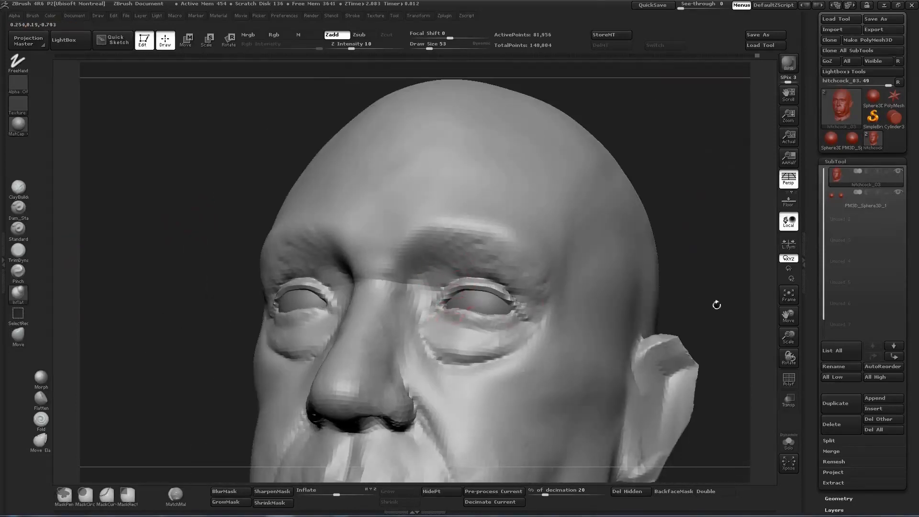
# Refine the lower lids and the area beneath them with ClayBuildup and Dam_Standard at draw size 30.
pyautogui.click(18, 187)
pyautogui.moveTo(429, 48); pyautogui.dragTo(425, 48)
pyautogui.moveTo(714, 283)
pyautogui.mouseDown()
pyautogui.moveTo(740, 292)
pyautogui.moveTo(724, 297)
pyautogui.mouseUp()
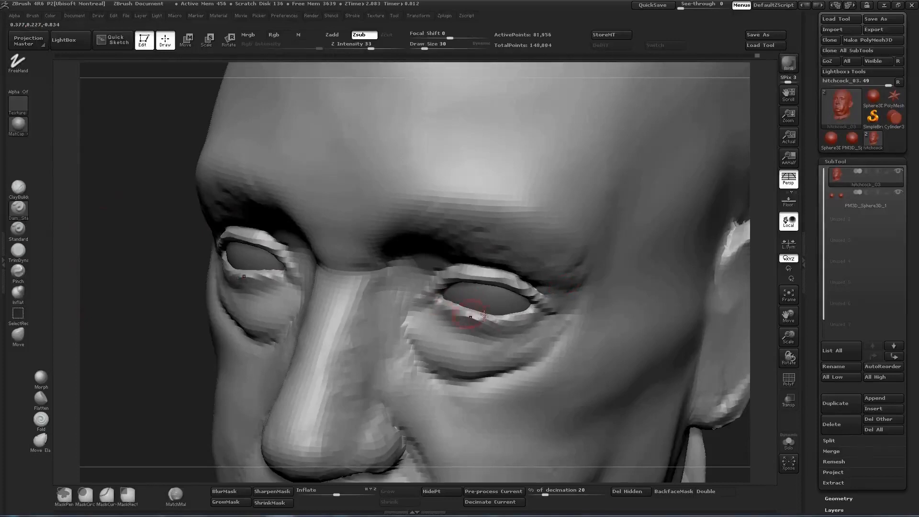
pyautogui.click(18, 189)
pyautogui.moveTo(139, 354); pyautogui.dragTo(144, 328)
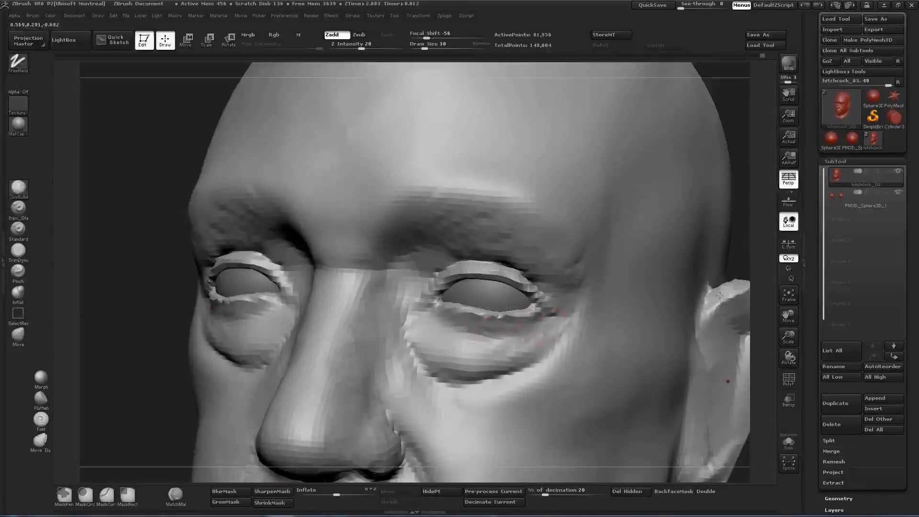
# Pull the upper eyelids down over the eyeballs with the Move brush at draw size 45.
pyautogui.keyDown('ctrl'); pyautogui.moveTo(520, 340); pyautogui.dragTo(648, 148, button='right'); pyautogui.keyUp('ctrl')
pyautogui.moveTo(648, 148); pyautogui.dragTo(761, 261)
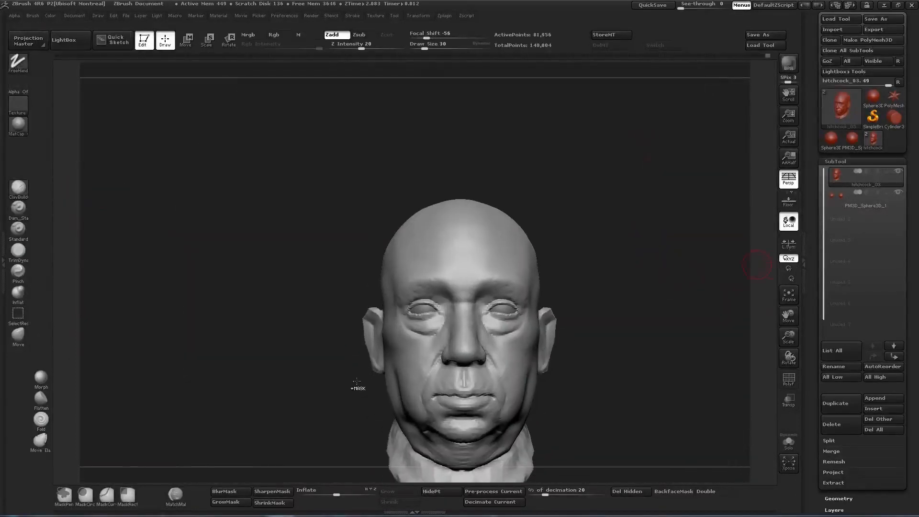
pyautogui.keyDown('ctrl'); pyautogui.moveTo(769, 277); pyautogui.dragTo(616, 291, button='right'); pyautogui.keyUp('ctrl')
pyautogui.click(19, 336)
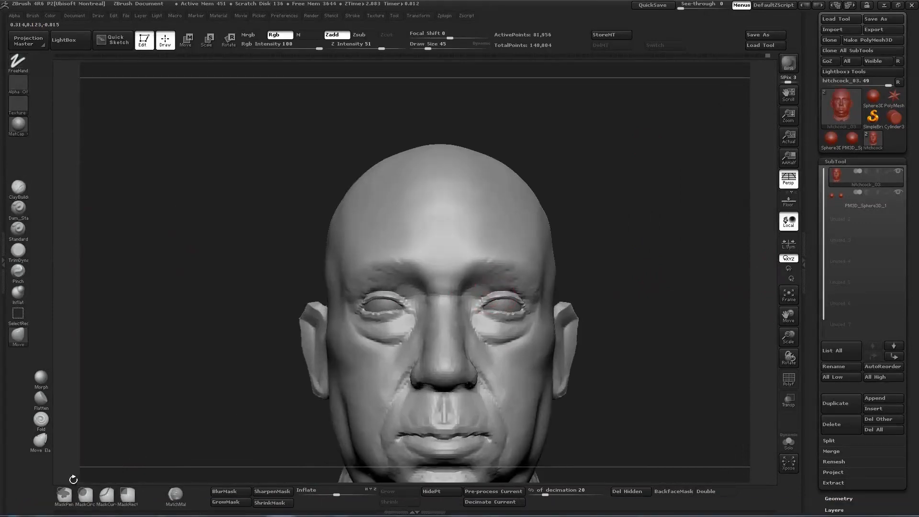
pyautogui.moveTo(70, 490); pyautogui.dragTo(209, 435)
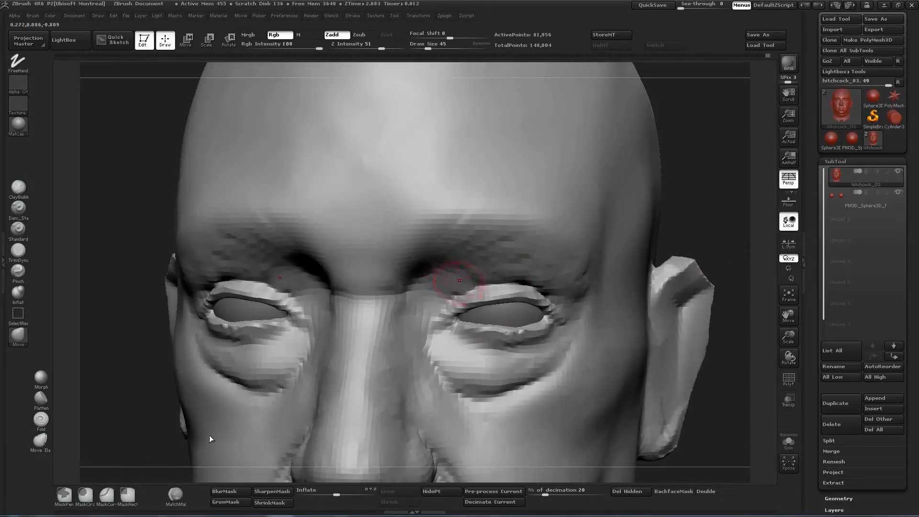
pyautogui.moveTo(532, 272); pyautogui.dragTo(537, 283)
pyautogui.moveTo(687, 225)
pyautogui.mouseDown()
pyautogui.moveTo(728, 217)
pyautogui.moveTo(730, 191)
pyautogui.mouseUp()
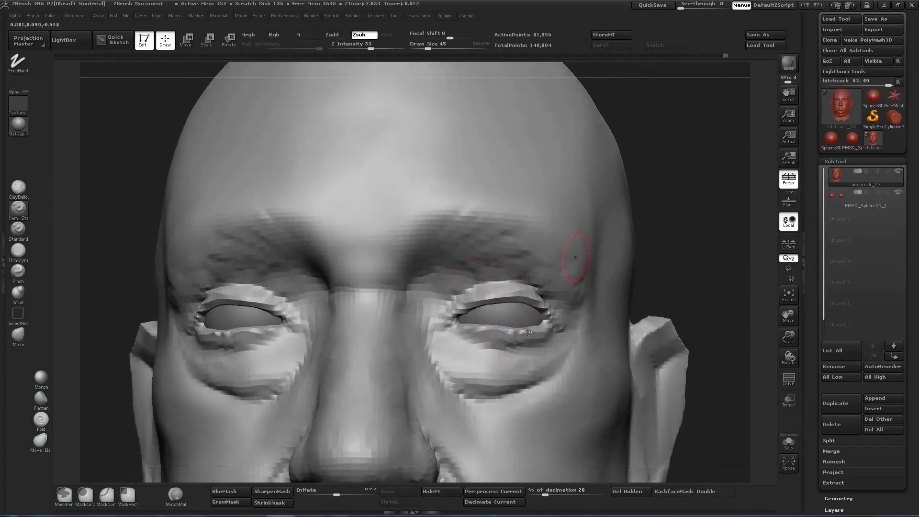
# Smooth the upper lids and carve the crease above them out to the outer corners with Dam_Standard at draw size 45.
pyautogui.keyDown('shift'); pyautogui.moveTo(469, 291); pyautogui.dragTo(546, 284); pyautogui.keyUp('shift')
pyautogui.press('b')
pyautogui.press('d')
pyautogui.press('s')
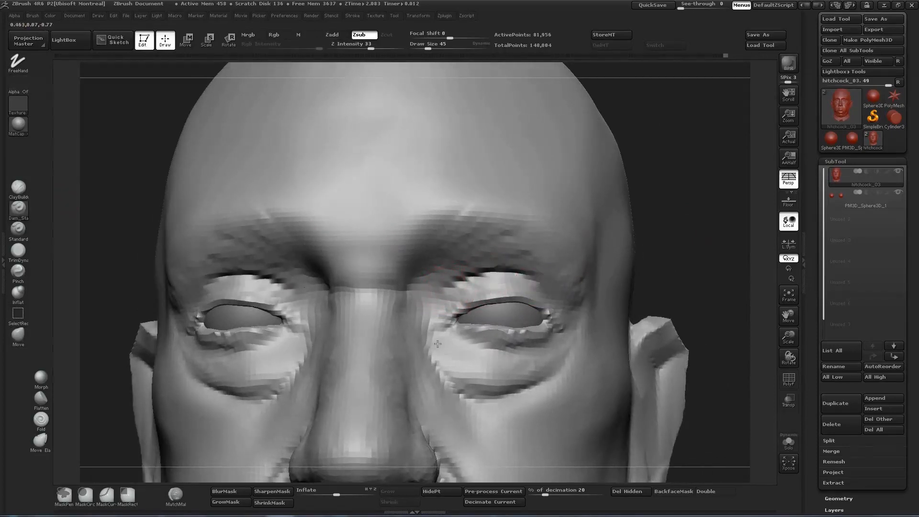
pyautogui.moveTo(699, 288); pyautogui.dragTo(642, 290)
pyautogui.keyDown('shift'); pyautogui.moveTo(757, 298); pyautogui.dragTo(776, 300); pyautogui.keyUp('shift')
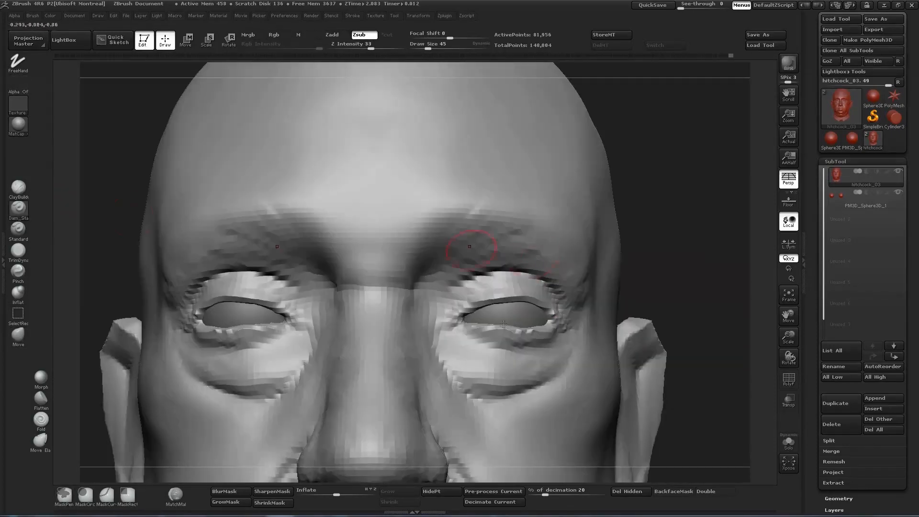
# Build up the upper lids and outer eye corners with ClayBuildup at draw size 45.
pyautogui.press('b')
pyautogui.press('c')
pyautogui.press('b')
pyautogui.keyDown('ctrl'); pyautogui.moveTo(508, 339); pyautogui.dragTo(635, 351, button='right'); pyautogui.keyUp('ctrl')
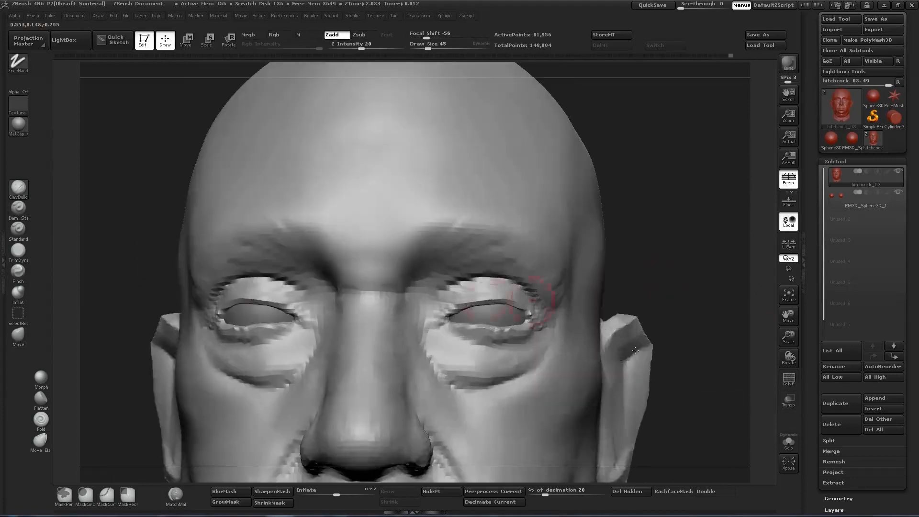
# Raise the arch of the upper lids over the eyeballs with the Move brush at draw size 65.
pyautogui.press('b')
pyautogui.press('m')
pyautogui.press('v')
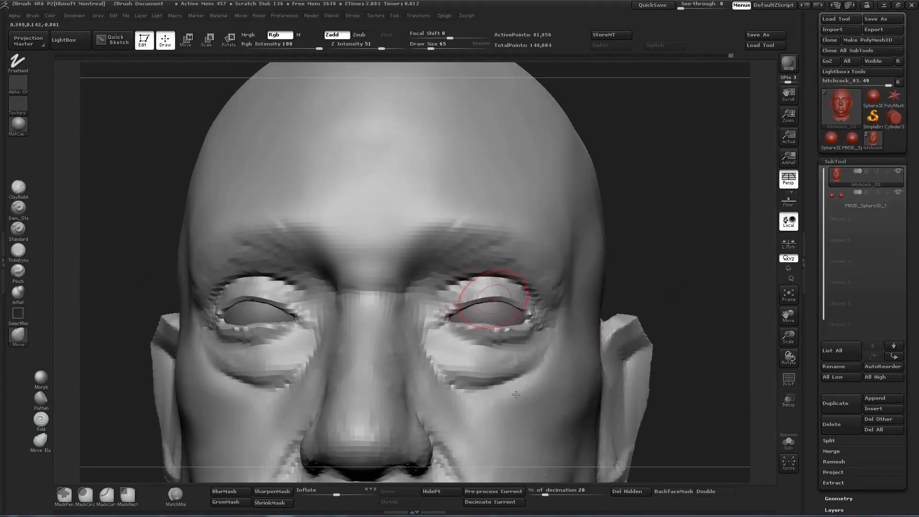
pyautogui.moveTo(701, 264); pyautogui.dragTo(540, 284)
pyautogui.keyDown('shift'); pyautogui.moveTo(545, 309); pyautogui.dragTo(670, 312, button='right'); pyautogui.keyUp('shift')
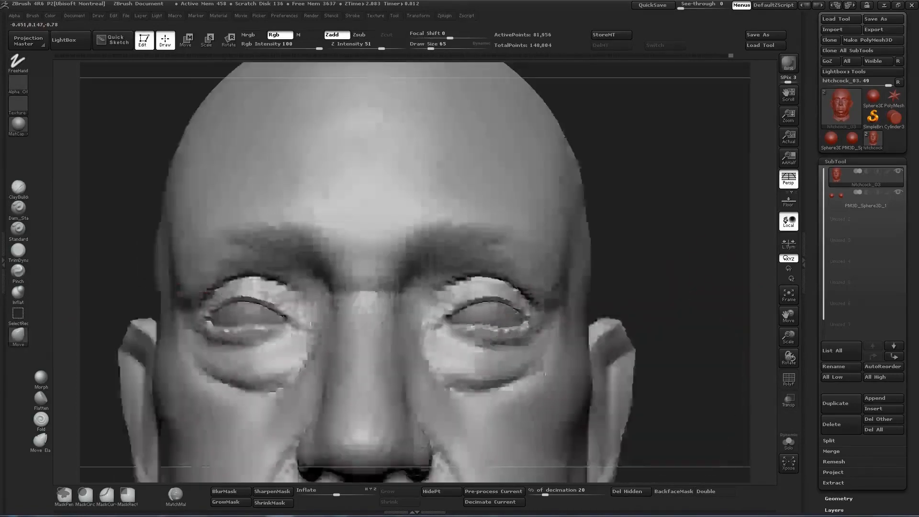
pyautogui.keyDown('ctrl'); pyautogui.moveTo(541, 355); pyautogui.dragTo(522, 249, button='right'); pyautogui.keyUp('ctrl')
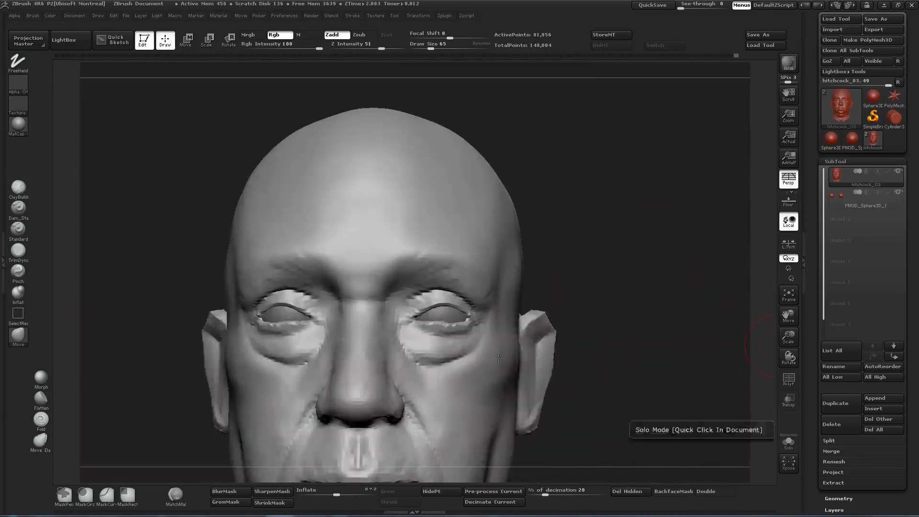
# Reposition the eyeballs in their sockets with a Transpose move while Transparency is on, and reselect the head subtool.
pyautogui.click(788, 401)
pyautogui.keyDown('ctrl'); pyautogui.moveTo(541, 307); pyautogui.dragTo(512, 350, button='right'); pyautogui.keyUp('ctrl')
pyautogui.keyDown('alt'); pyautogui.click(458, 321); pyautogui.keyUp('alt')
pyautogui.press('w')
pyautogui.moveTo(458, 321); pyautogui.dragTo(659, 240)
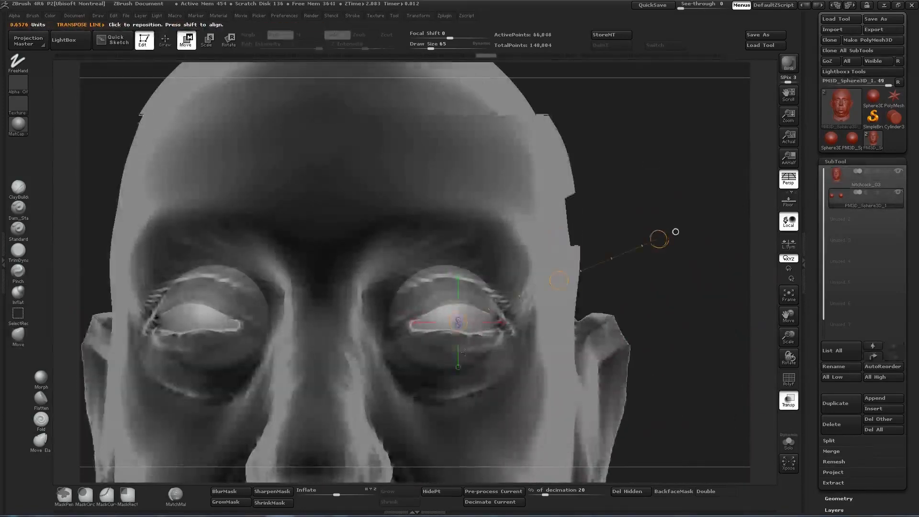
pyautogui.moveTo(494, 349); pyautogui.dragTo(504, 342, button='right')
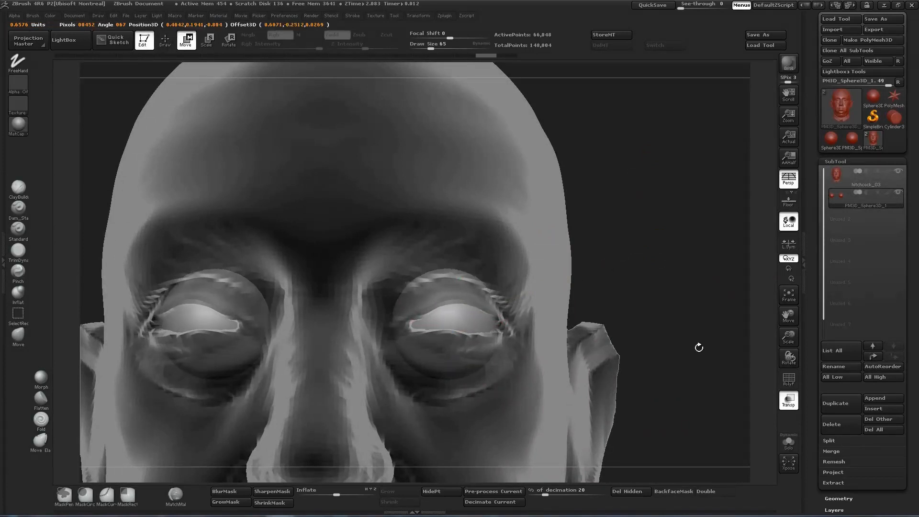
pyautogui.click(789, 401)
pyautogui.press('q')
pyautogui.keyDown('alt'); pyautogui.click(514, 326); pyautogui.keyUp('alt')
# Mask the surrounding face and reshape the upper eyelids in side view with the Move brush at draw size 232.
pyautogui.moveTo(683, 314); pyautogui.dragTo(458, 303, button='right')
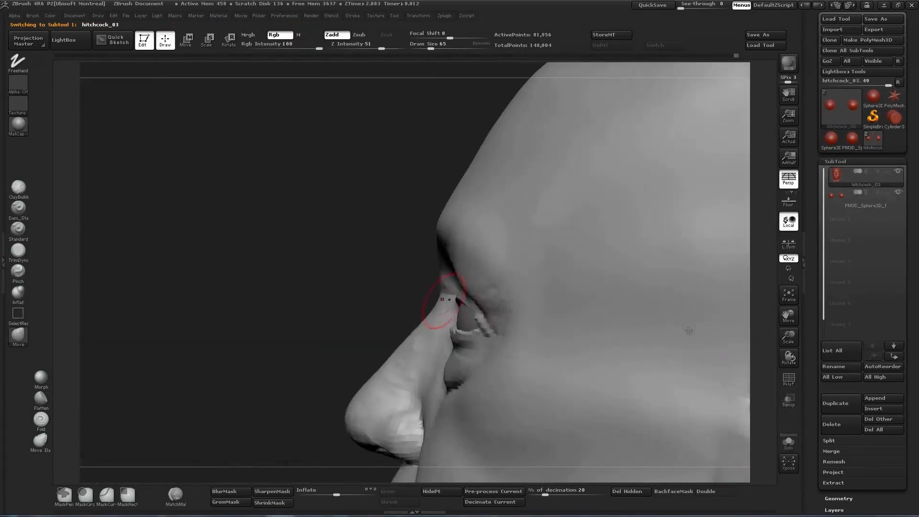
pyautogui.press('s')
pyautogui.moveTo(483, 308); pyautogui.dragTo(499, 308)
pyautogui.moveTo(688, 332)
pyautogui.mouseDown(button='right')
pyautogui.moveTo(655, 293)
pyautogui.moveTo(663, 335)
pyautogui.moveTo(632, 328)
pyautogui.mouseUp(button='right')
pyautogui.press('s')
pyautogui.moveTo(428, 352); pyautogui.dragTo(431, 352)
pyautogui.keyDown('ctrl'); pyautogui.moveTo(463, 238); pyautogui.dragTo(479, 275); pyautogui.keyUp('ctrl')
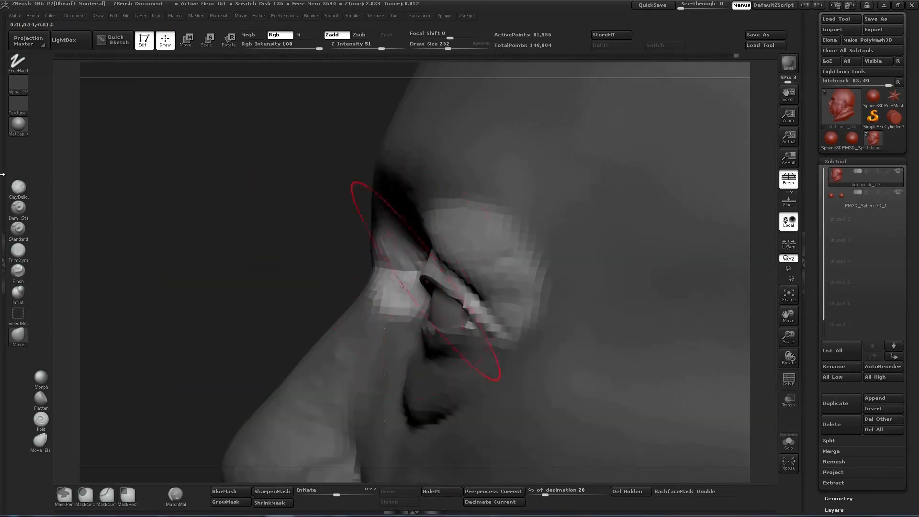
pyautogui.moveTo(412, 263); pyautogui.dragTo(728, 221, button='right')
pyautogui.press('f')
# Adjust the curve of the eyelids around the eyeballs from a low angle with the Move brush at draw size 122.
pyautogui.keyDown('ctrl'); pyautogui.moveTo(104, 181); pyautogui.dragTo(113, 168, button='right'); pyautogui.keyUp('ctrl')
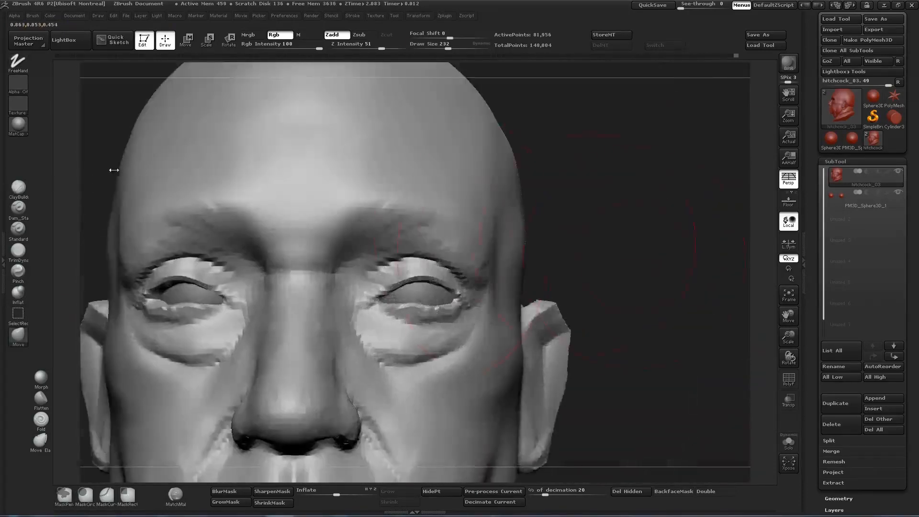
pyautogui.moveTo(442, 225); pyautogui.dragTo(488, 241, button='right')
pyautogui.moveTo(547, 277); pyautogui.dragTo(704, 277, button='right')
pyautogui.press('[')
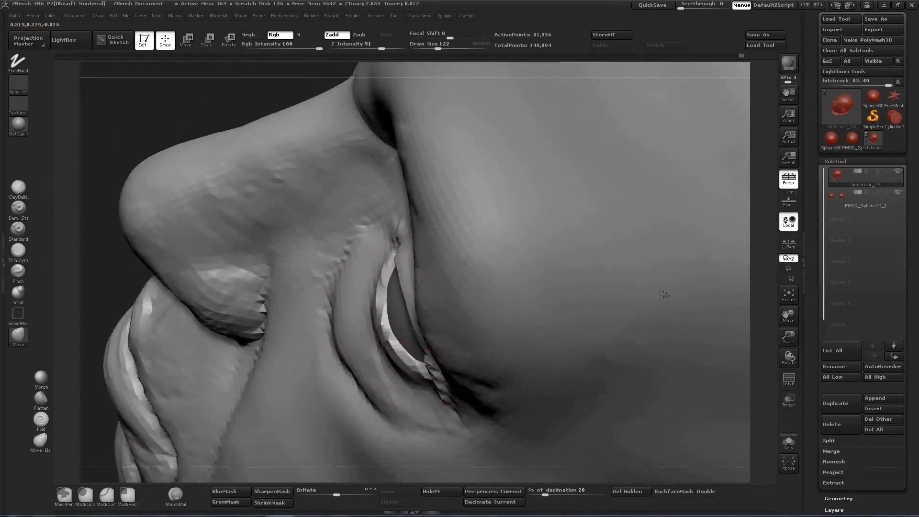
pyautogui.moveTo(663, 304); pyautogui.dragTo(583, 249, button='right')
pyautogui.press('f')
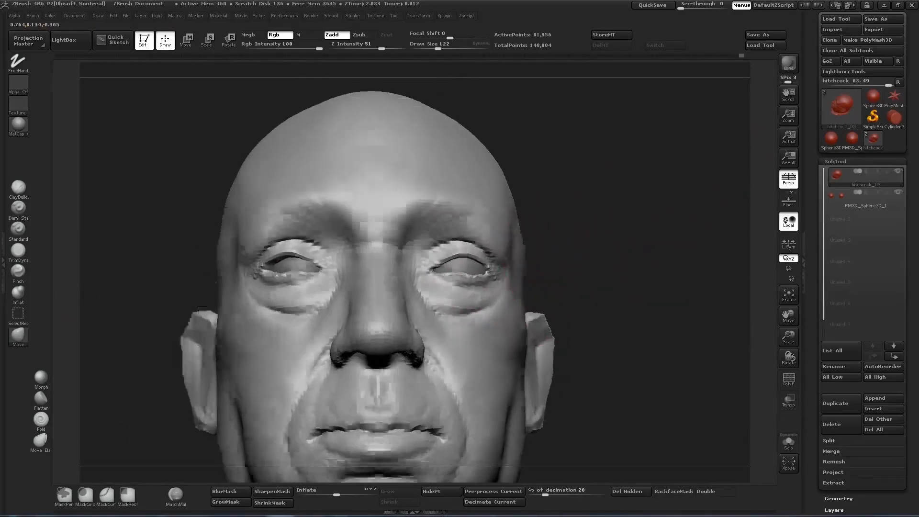
# Mask the nose, its bridge and the centre of the forehead at draw size 208.
pyautogui.press(']')
pyautogui.moveTo(375, 240)
pyautogui.keyDown('ctrl'); pyautogui.mouseDown()
pyautogui.moveTo(378, 335)
pyautogui.moveTo(378, 158)
pyautogui.mouseUp(); pyautogui.keyUp('ctrl')
pyautogui.press('s')
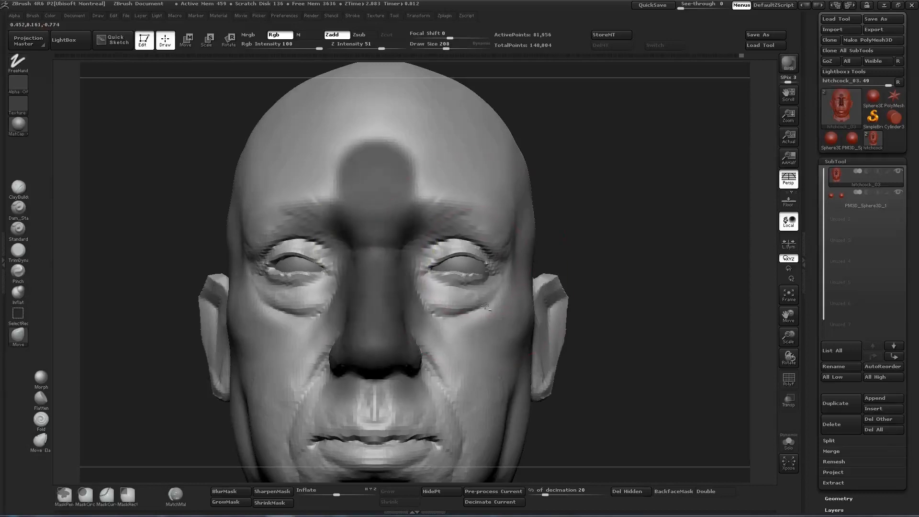
# Select the eyeball subtool and shift the eyeballs within the lids with a Transpose move.
pyautogui.keyDown('alt'); pyautogui.click(460, 265); pyautogui.keyUp('alt')
pyautogui.press('w')
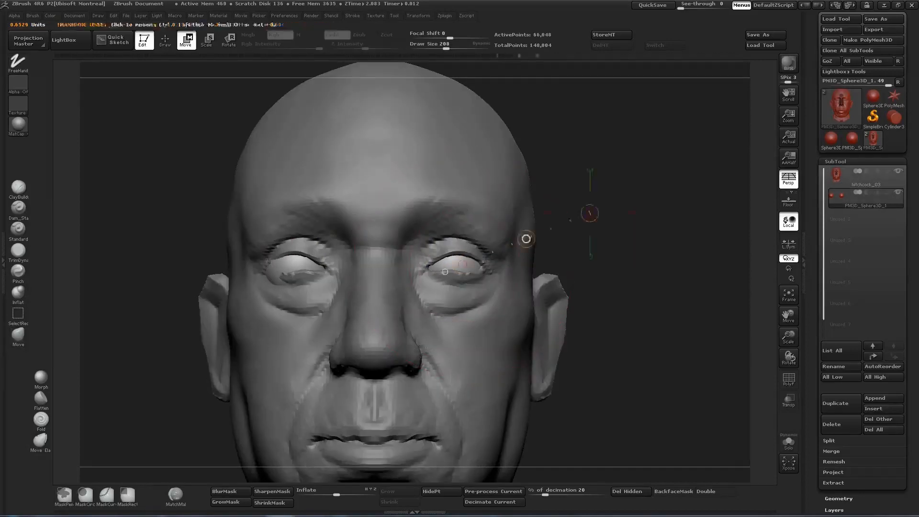
pyautogui.moveTo(523, 238); pyautogui.dragTo(537, 258)
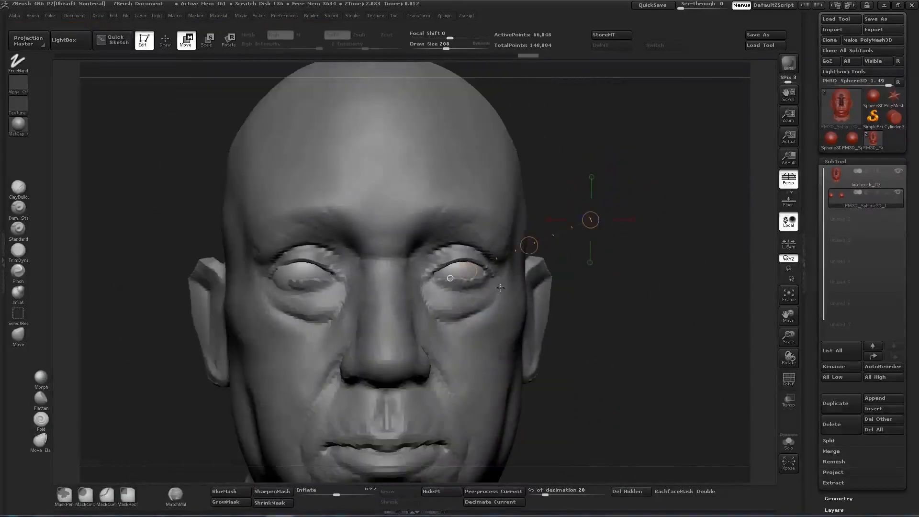
# Hide one of the two eyeballs and delete its hidden geometry.
pyautogui.keyDown('ctrl'); pyautogui.keyDown('shift'); pyautogui.moveTo(372, 140); pyautogui.dragTo(680, 390); pyautogui.keyUp('shift'); pyautogui.keyUp('ctrl')
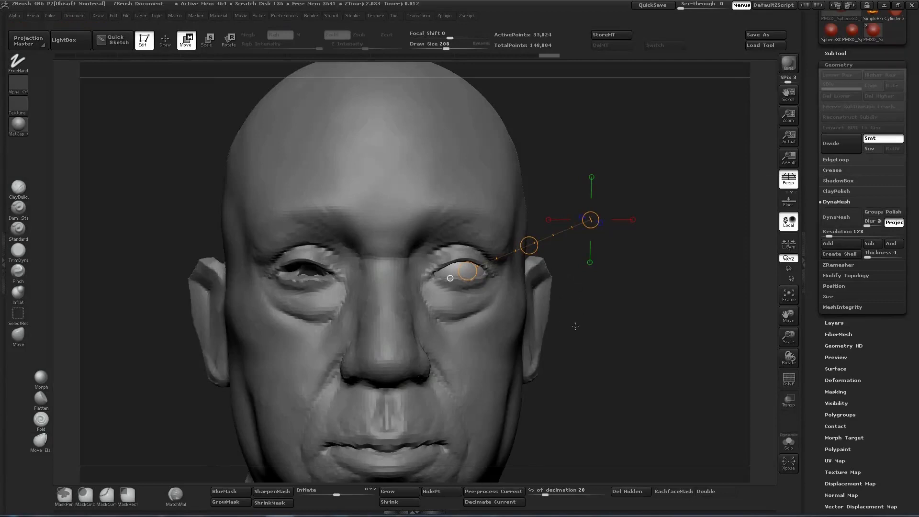
pyautogui.click(846, 275)
pyautogui.click(837, 254)
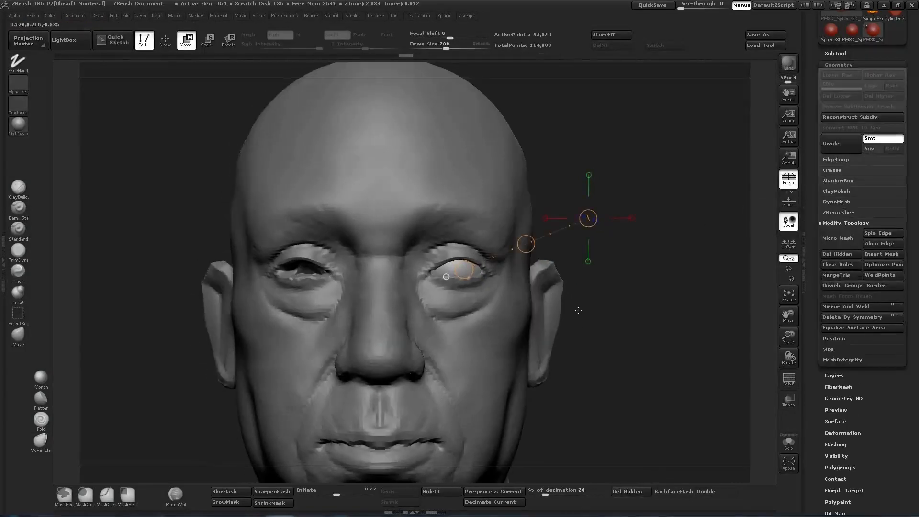
# Return to the head subtool and build up the inner eye corners with ClayBuildup at draw size 20.
pyautogui.press('q')
pyautogui.press('s')
pyautogui.press('Down')
pyautogui.scroll(3, 585, 281)
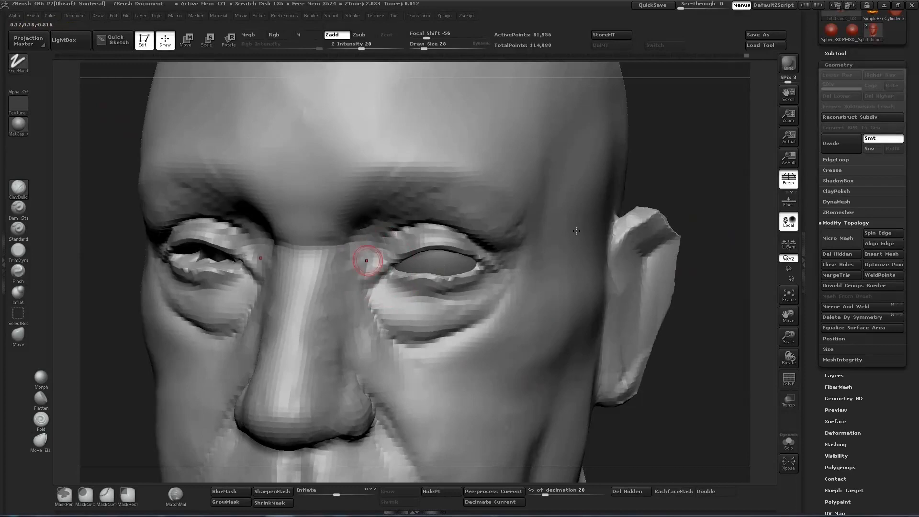
pyautogui.moveTo(671, 174); pyautogui.dragTo(388, 257)
# Adjust the inner eye corners and lower lid edges with the Move brush at draw size 56.
pyautogui.press('b')
pyautogui.press('m')
pyautogui.press('v')
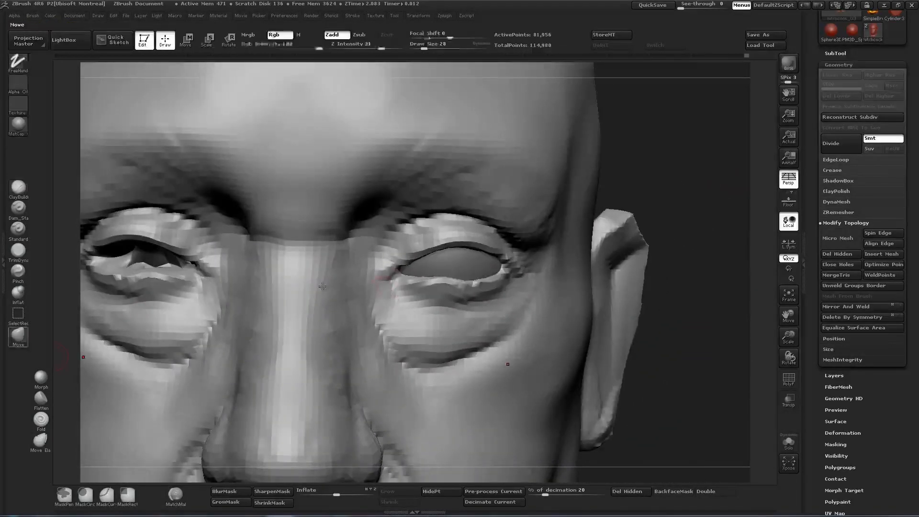
pyautogui.moveTo(251, 294); pyautogui.dragTo(340, 279)
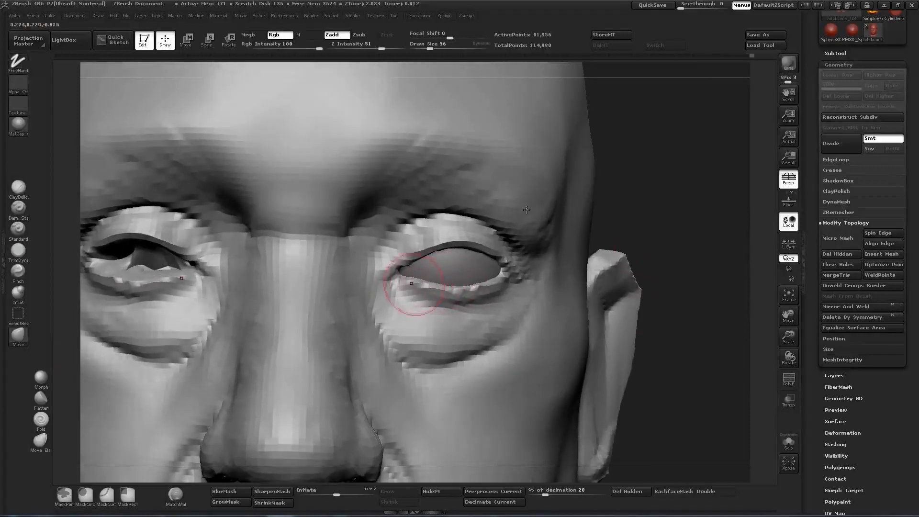
pyautogui.moveTo(415, 284); pyautogui.dragTo(483, 278)
pyautogui.moveTo(511, 173)
pyautogui.mouseDown()
pyautogui.moveTo(486, 178)
pyautogui.moveTo(599, 215)
pyautogui.moveTo(539, 250)
pyautogui.mouseUp()
# Build up the eyelid rims around the eyeball with ClayBuildup at draw size 24.
pyautogui.press('b')
pyautogui.press('c')
pyautogui.press('b')
pyautogui.moveTo(414, 295)
pyautogui.mouseDown()
pyautogui.moveTo(223, 361)
pyautogui.moveTo(331, 335)
pyautogui.moveTo(211, 325)
pyautogui.moveTo(232, 206)
pyautogui.mouseUp()
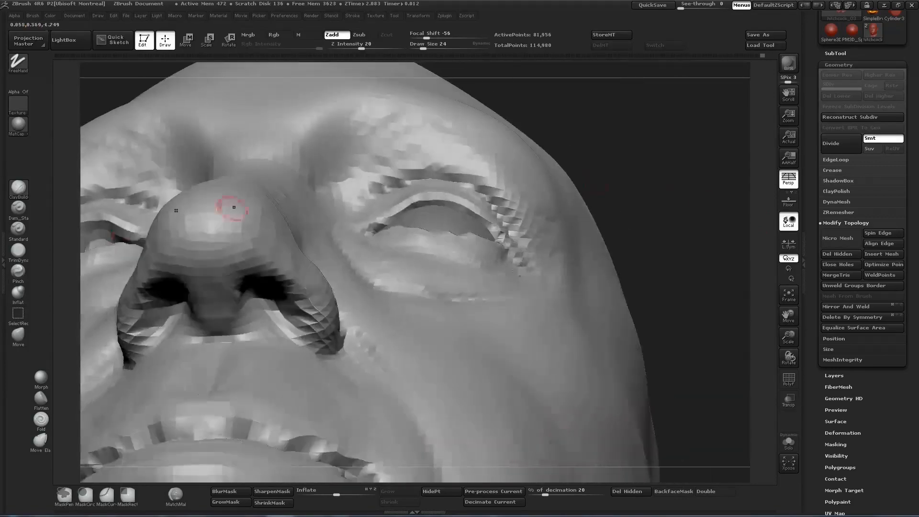
# Pull the eyelid contours into place around the eyeball with the Move brush.
pyautogui.click(18, 337)
pyautogui.press('s')
pyautogui.moveTo(395, 210); pyautogui.dragTo(401, 210)
pyautogui.moveTo(67, 211)
pyautogui.mouseDown()
pyautogui.moveTo(71, 377)
pyautogui.moveTo(115, 201)
pyautogui.moveTo(55, 193)
pyautogui.mouseUp()
# Build up the skin fold from the outer brow down to the outer eye corner with ClayBuildup at draw size 42.
pyautogui.click(18, 187)
pyautogui.moveTo(520, 312)
pyautogui.mouseDown()
pyautogui.moveTo(512, 195)
pyautogui.moveTo(537, 226)
pyautogui.moveTo(544, 273)
pyautogui.moveTo(545, 242)
pyautogui.mouseUp()
pyautogui.press('s')
pyautogui.click(469, 248)
pyautogui.moveTo(460, 248); pyautogui.dragTo(498, 260)
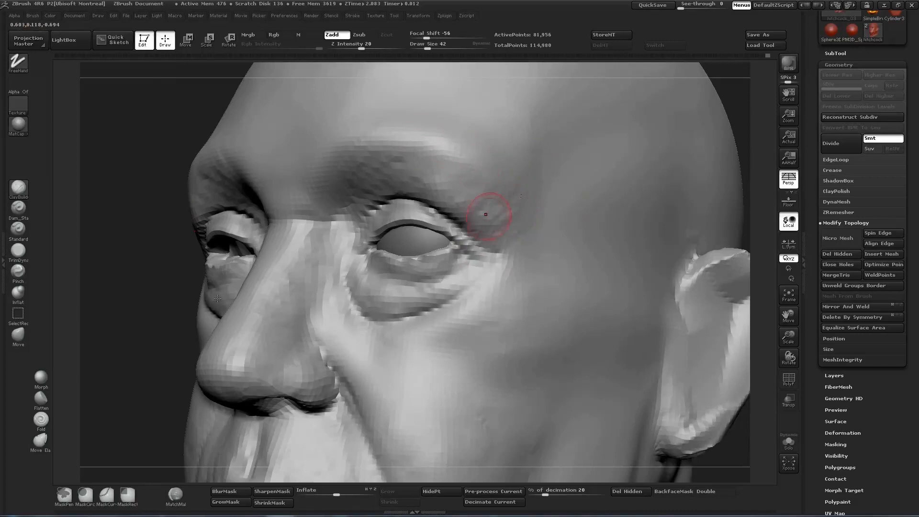
pyautogui.moveTo(418, 185); pyautogui.dragTo(497, 236)
pyautogui.moveTo(423, 162); pyautogui.dragTo(494, 214)
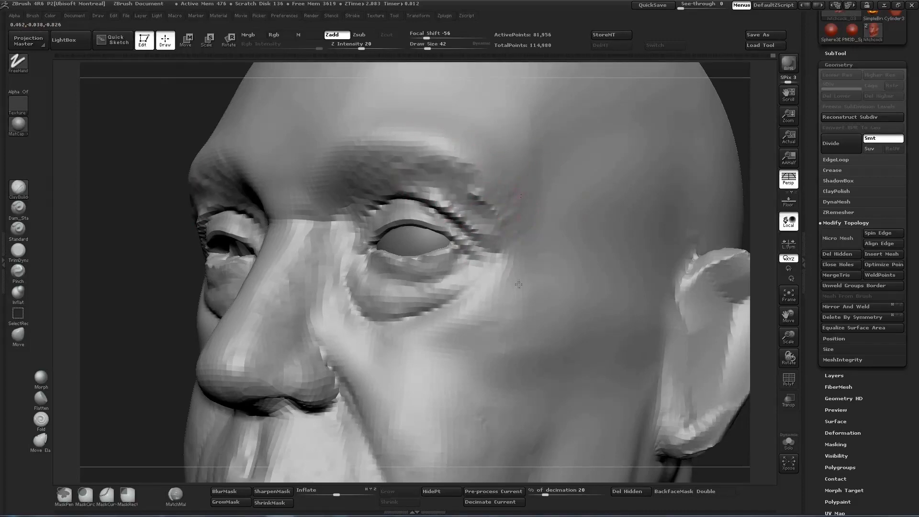
# Fill out the fold between the eyebrow and upper lid with smaller ClayBuildup strokes at draw sizes 26 and 32.
pyautogui.moveTo(155, 278)
pyautogui.mouseDown()
pyautogui.moveTo(484, 250)
pyautogui.moveTo(493, 272)
pyautogui.mouseUp()
pyautogui.press('s')
pyautogui.moveTo(403, 268); pyautogui.dragTo(399, 268)
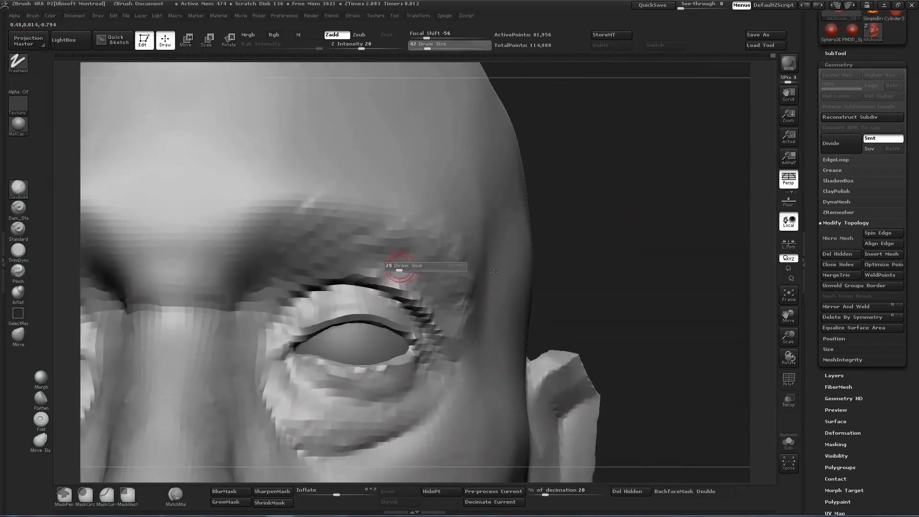
pyautogui.moveTo(69, 208); pyautogui.dragTo(62, 220)
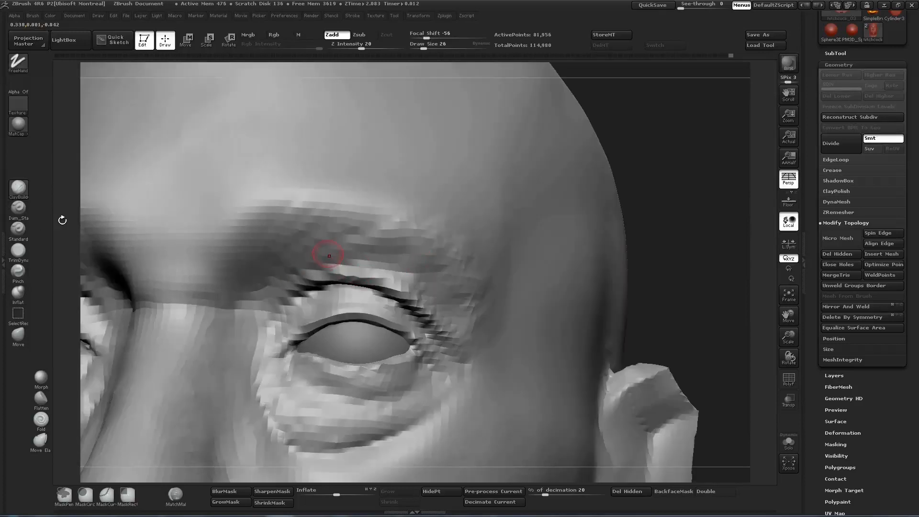
pyautogui.press(']')
pyautogui.moveTo(292, 268); pyautogui.dragTo(320, 256)
pyautogui.press('[')
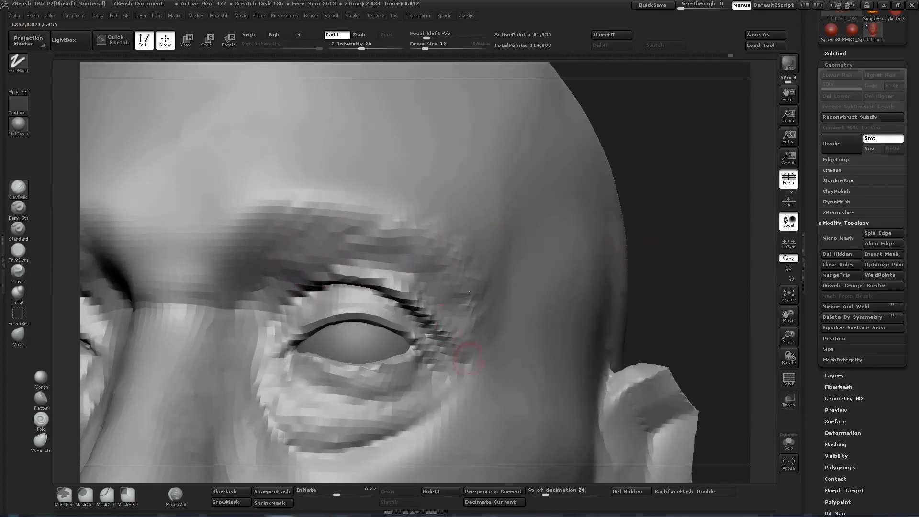
# Build up the brow ridges and the area between them with ClayBuildup at draw sizes 65 and 30.
pyautogui.moveTo(90, 174); pyautogui.dragTo(435, 230)
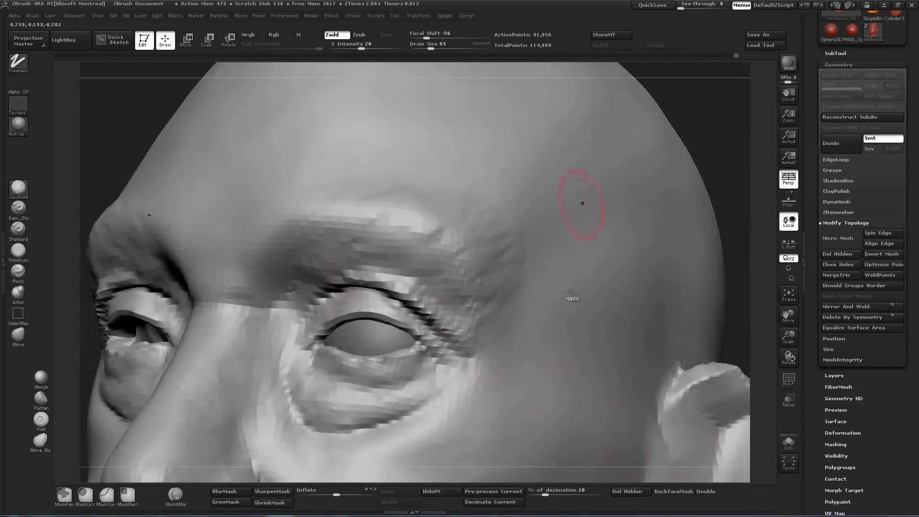
pyautogui.keyDown('ctrl'); pyautogui.moveTo(560, 294); pyautogui.dragTo(541, 306, button='right'); pyautogui.keyUp('ctrl')
pyautogui.moveTo(541, 307)
pyautogui.keyDown('ctrl'); pyautogui.mouseDown(button='right')
pyautogui.moveTo(532, 239)
pyautogui.moveTo(508, 239)
pyautogui.moveTo(502, 304)
pyautogui.mouseUp(button='right'); pyautogui.keyUp('ctrl')
pyautogui.press('s')
pyautogui.moveTo(410, 266); pyautogui.dragTo(407, 265)
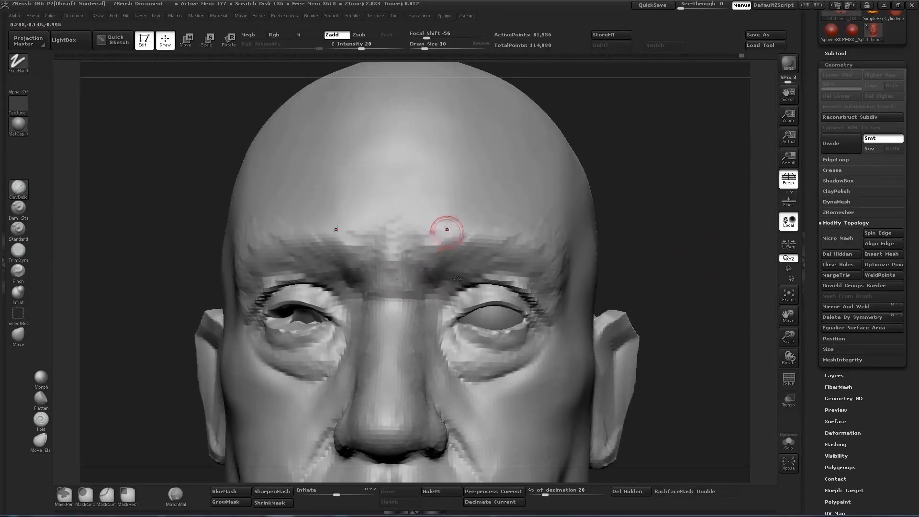
# Smooth the brow ridges and the transition into the forehead, and set the draw size to 50.
pyautogui.keyDown('shift'); pyautogui.moveTo(450, 282); pyautogui.dragTo(422, 234); pyautogui.keyUp('shift')
pyautogui.keyDown('ctrl'); pyautogui.moveTo(445, 277); pyautogui.dragTo(439, 217, button='right'); pyautogui.keyUp('ctrl')
pyautogui.keyDown('shift'); pyautogui.moveTo(439, 218); pyautogui.dragTo(426, 199); pyautogui.keyUp('shift')
pyautogui.moveTo(440, 218)
pyautogui.keyDown('alt'); pyautogui.mouseDown(button='right')
pyautogui.moveTo(445, 277)
pyautogui.moveTo(491, 314)
pyautogui.moveTo(453, 342)
pyautogui.moveTo(472, 331)
pyautogui.moveTo(505, 335)
pyautogui.moveTo(486, 263)
pyautogui.mouseUp(button='right'); pyautogui.keyUp('alt')
pyautogui.press('s')
pyautogui.moveTo(486, 264); pyautogui.dragTo(431, 230, button='right')
pyautogui.moveTo(431, 230); pyautogui.dragTo(397, 306, button='right')
pyautogui.keyDown('ctrl'); pyautogui.moveTo(397, 307); pyautogui.dragTo(431, 326, button='right'); pyautogui.keyUp('ctrl')
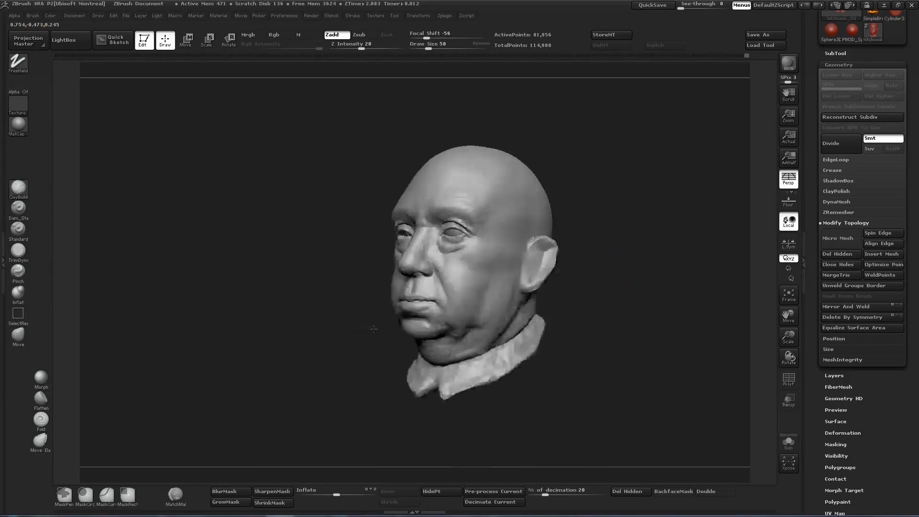
# Save the sculpt as a new version named hitchcock_04.
pyautogui.hotkey('ctrl', 's')
pyautogui.write('4')
pyautogui.press('Return')
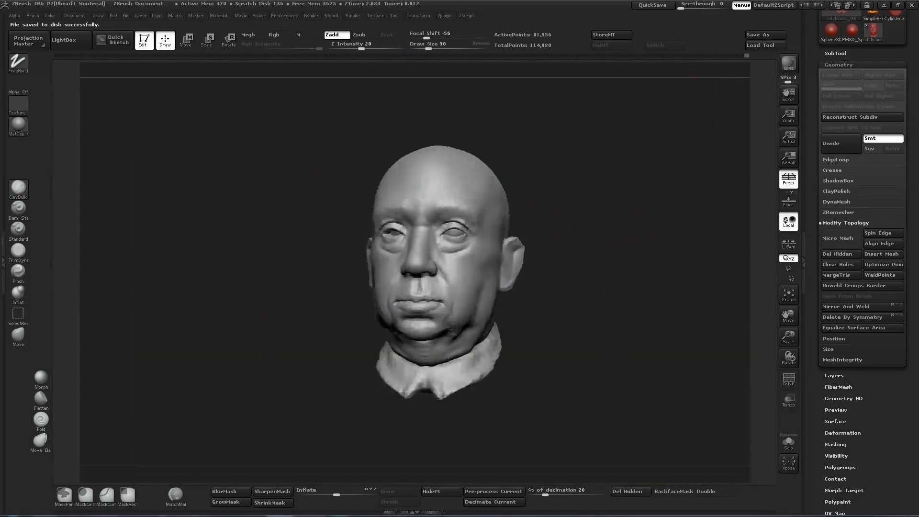
# Mirror the remaining eyeball into the empty socket with SubTool Master, and reselect the head subtool.
pyautogui.keyDown('ctrl'); pyautogui.moveTo(445, 268); pyautogui.dragTo(467, 320, button='right'); pyautogui.keyUp('ctrl')
pyautogui.keyDown('alt'); pyautogui.click(472, 318); pyautogui.keyUp('alt')
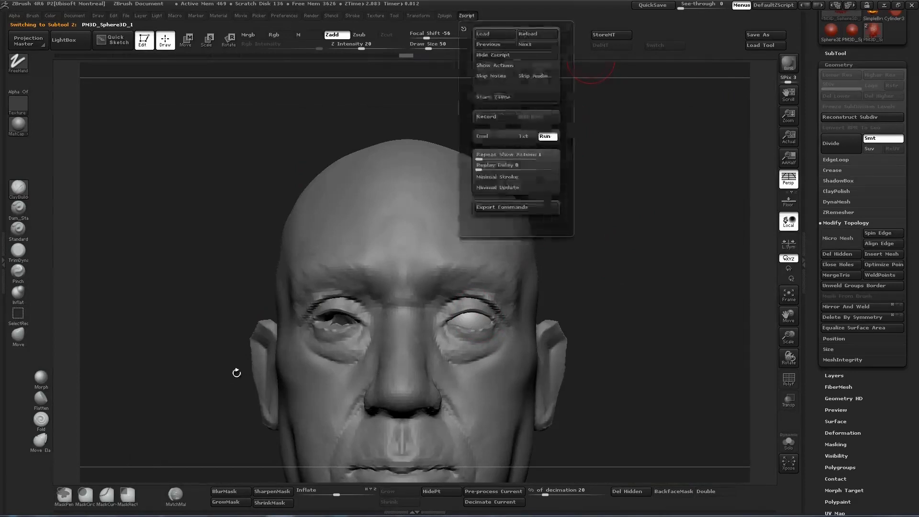
pyautogui.moveTo(445, 16)
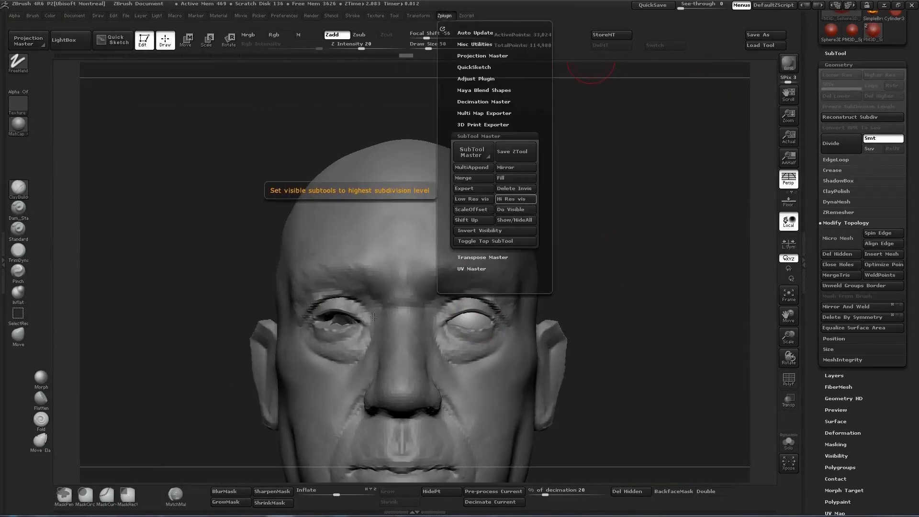
pyautogui.click(473, 178)
pyautogui.click(407, 240)
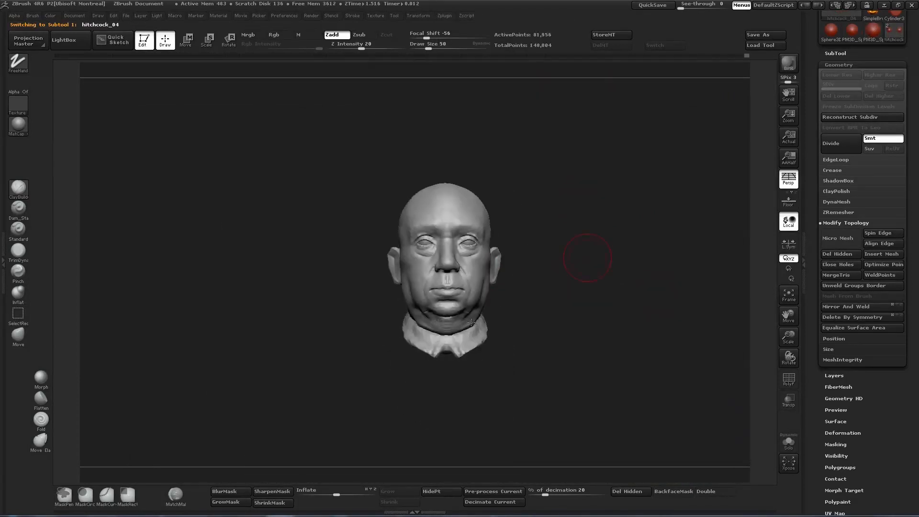
pyautogui.keyDown('alt'); pyautogui.moveTo(472, 322); pyautogui.dragTo(467, 345, button='right'); pyautogui.keyUp('alt')
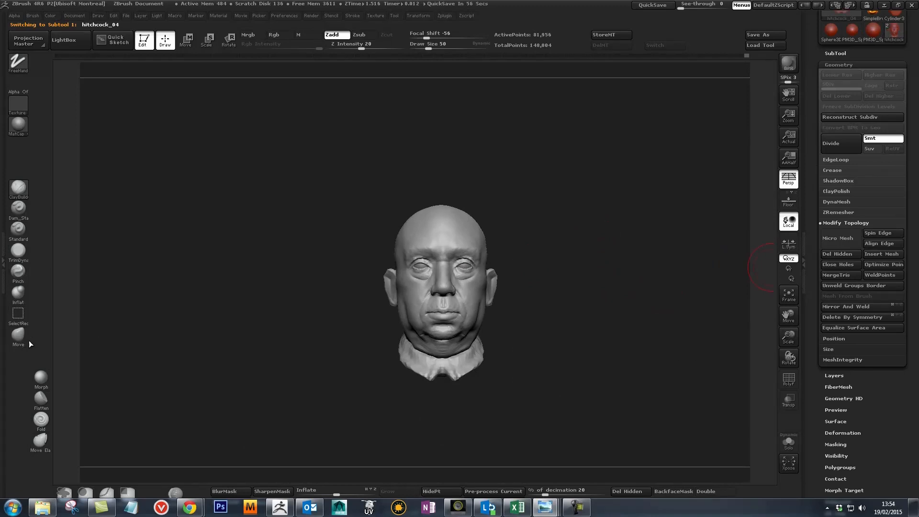
# Adjust the overall head shape from the front with the Move brush at draw size 145.
pyautogui.moveTo(403, 338); pyautogui.dragTo(423, 342, button='right')
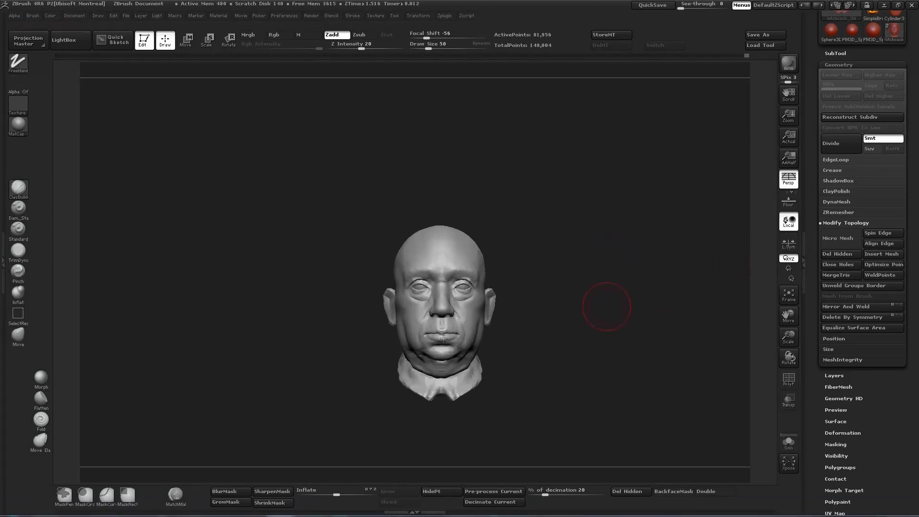
pyautogui.moveTo(207, 211); pyautogui.dragTo(659, 290)
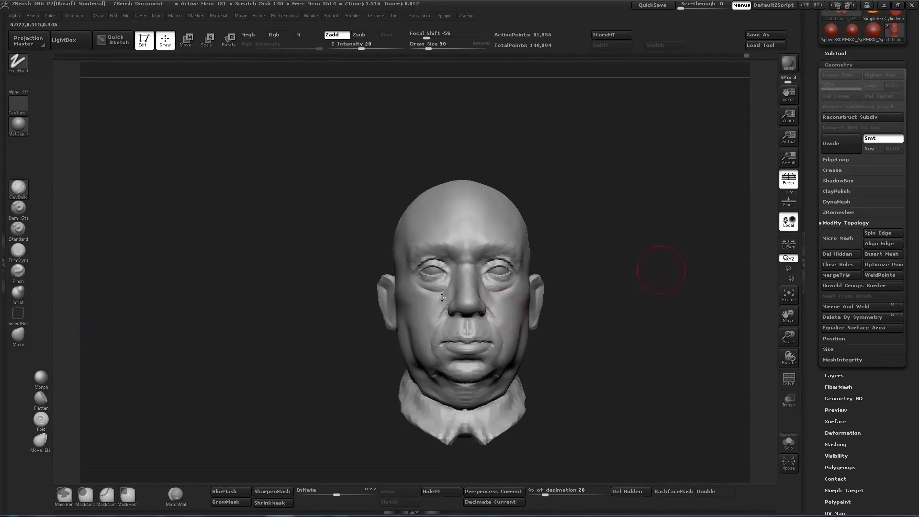
pyautogui.moveTo(442, 298); pyautogui.dragTo(674, 271)
pyautogui.click(18, 337)
pyautogui.press('s')
pyautogui.click(533, 256)
pyautogui.moveTo(549, 249); pyautogui.dragTo(575, 254)
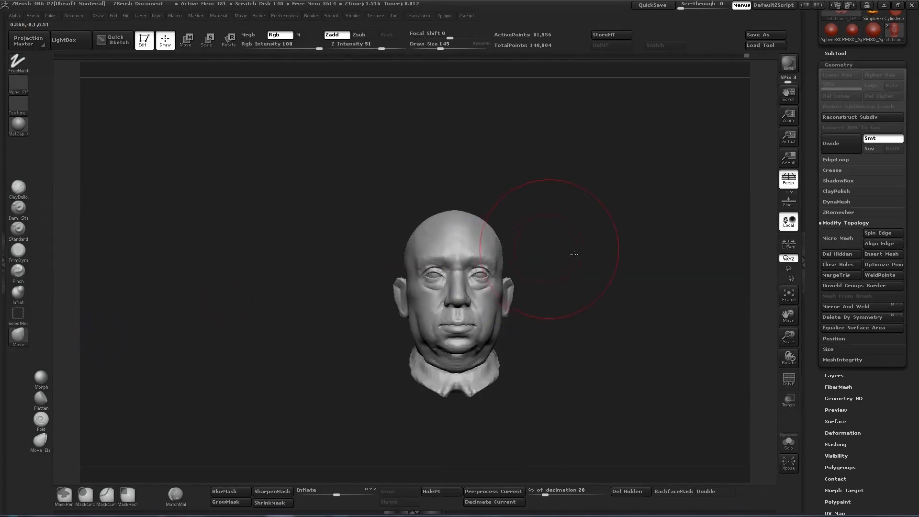
# Examine the head in profile, close up around the eye and nose, and from the front.
pyautogui.moveTo(640, 326); pyautogui.dragTo(592, 291)
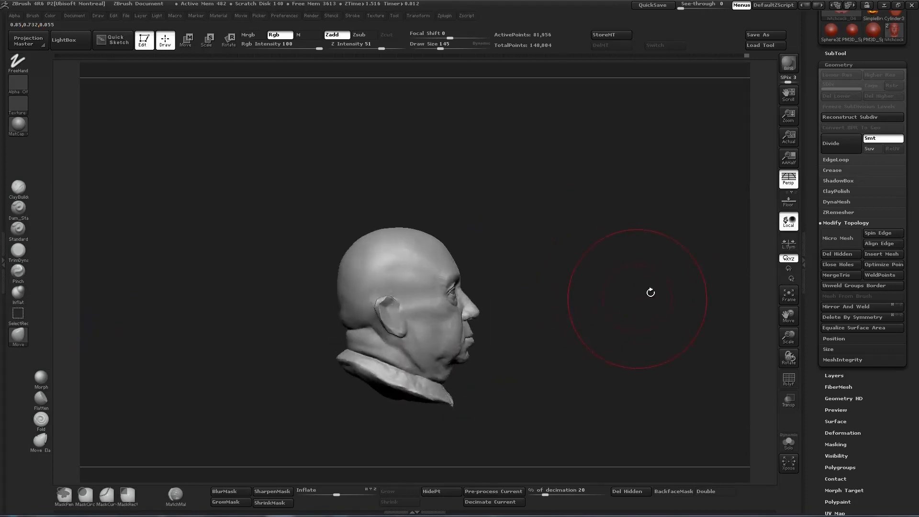
pyautogui.press('f')
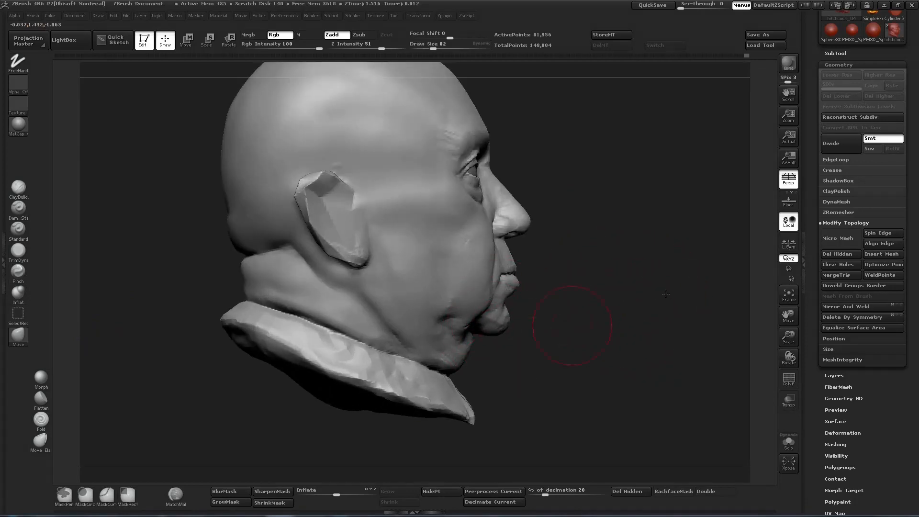
pyautogui.moveTo(666, 294); pyautogui.dragTo(608, 287)
pyautogui.moveTo(608, 307); pyautogui.dragTo(685, 312)
pyautogui.press('f')
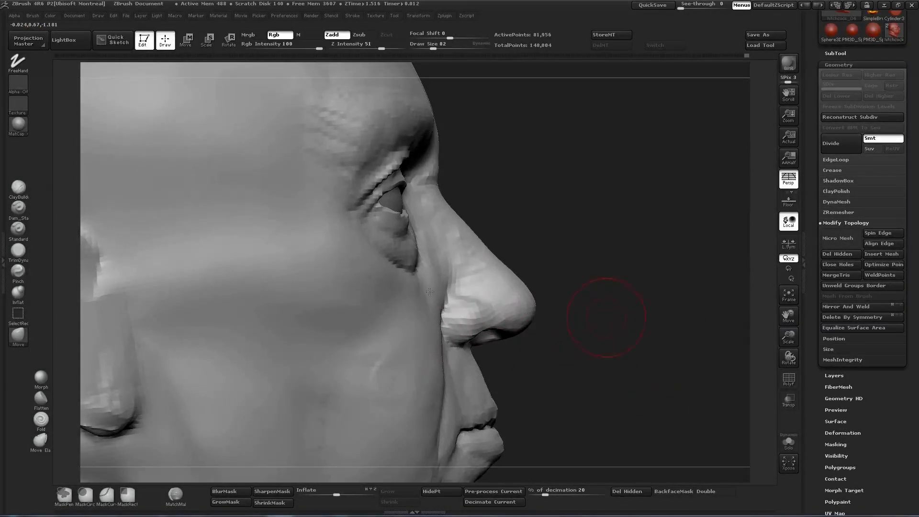
pyautogui.press('f')
pyautogui.keyDown('alt'); pyautogui.moveTo(536, 292); pyautogui.dragTo(498, 330); pyautogui.keyUp('alt')
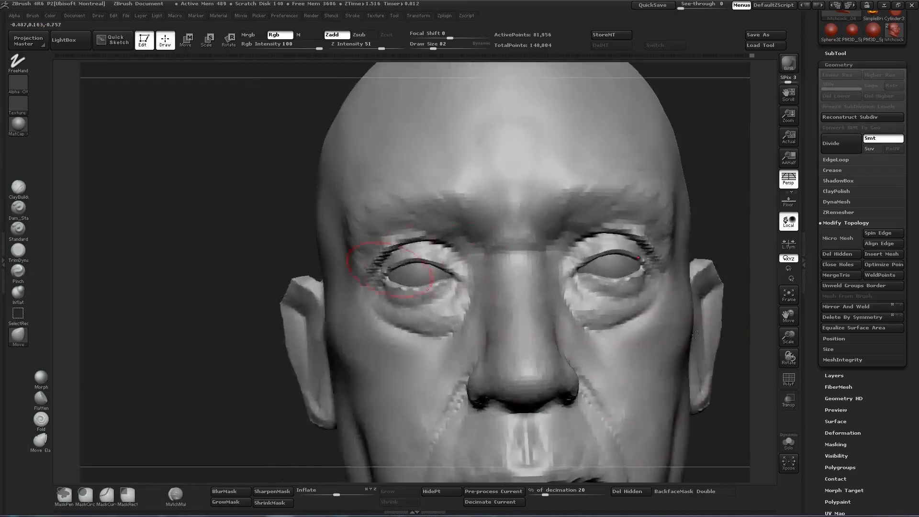
pyautogui.keyDown('alt'); pyautogui.moveTo(599, 297); pyautogui.dragTo(500, 251); pyautogui.keyUp('alt')
pyautogui.moveTo(636, 335); pyautogui.dragTo(570, 288)
# Switch to the ClayBuildup brush and reduce its draw size to 22.
pyautogui.press('1')
pyautogui.press('[')
pyautogui.press('[')
pyautogui.press('[')
pyautogui.press('[')
pyautogui.press('[')
pyautogui.press('[')
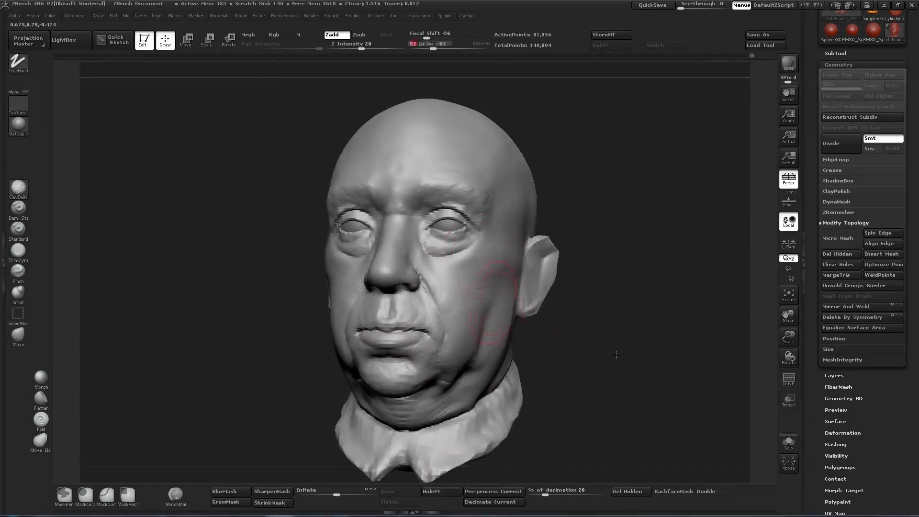
# Frame the head from the front and save the current sculpt to a tool file.
pyautogui.moveTo(604, 224)
pyautogui.keyDown('alt'); pyautogui.mouseDown()
pyautogui.moveTo(599, 318)
pyautogui.moveTo(666, 309)
pyautogui.moveTo(480, 308)
pyautogui.moveTo(597, 328)
pyautogui.moveTo(704, 320)
pyautogui.moveTo(672, 327)
pyautogui.mouseUp(); pyautogui.keyUp('alt')
pyautogui.press('f')
pyautogui.click(765, 35)
pyautogui.doubleClick(451, 189)
pyautogui.click(490, 264)
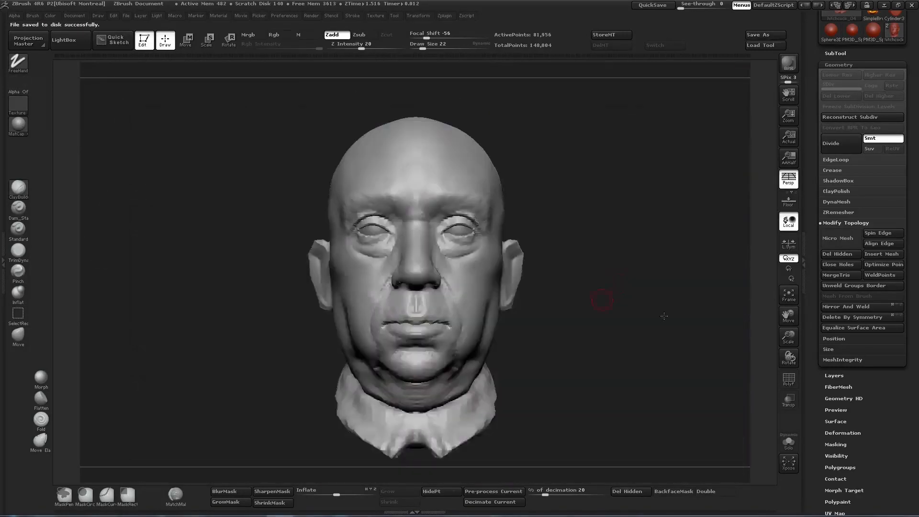
# Carve the ear's inner bowl and ridges with the ClayBuildup brush at draw size 22.
pyautogui.moveTo(601, 302); pyautogui.dragTo(541, 305)
pyautogui.keyDown('alt'); pyautogui.moveTo(643, 303); pyautogui.dragTo(665, 367); pyautogui.keyUp('alt')
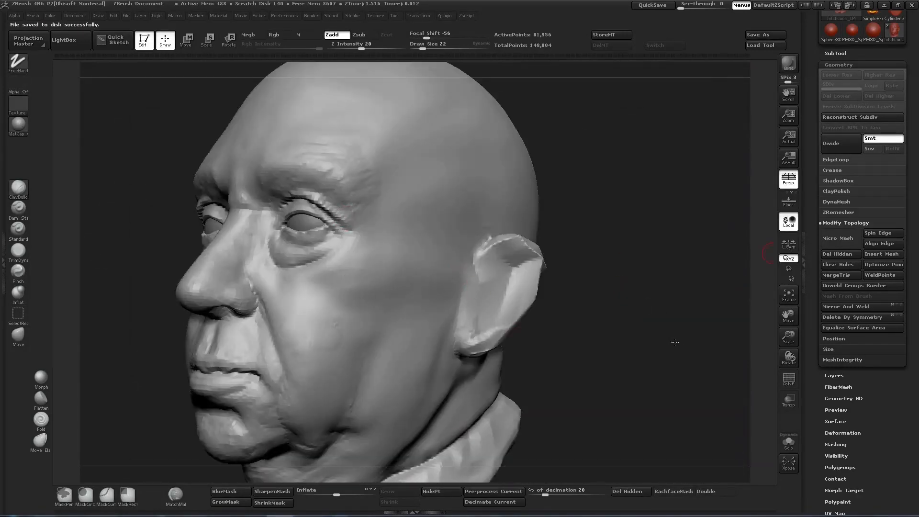
pyautogui.moveTo(570, 331); pyautogui.dragTo(702, 332)
pyautogui.keyDown('alt'); pyautogui.moveTo(330, 330); pyautogui.dragTo(674, 339); pyautogui.keyUp('alt')
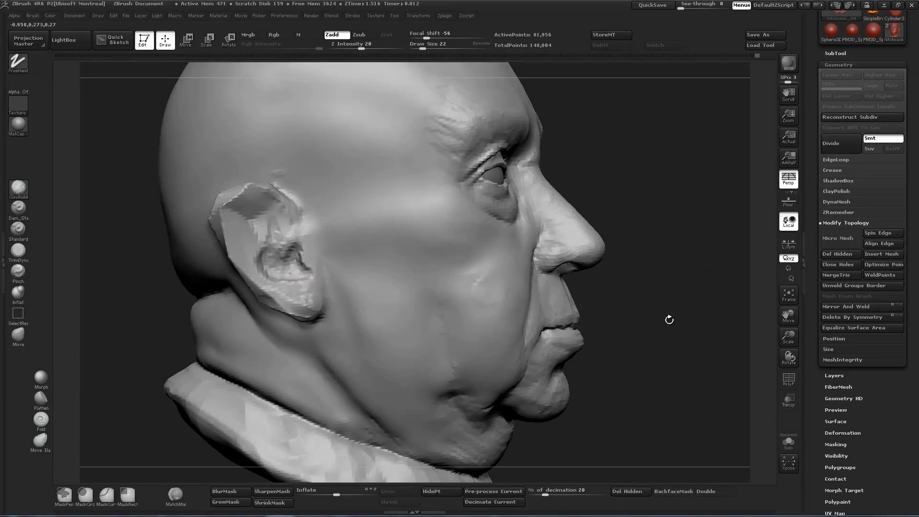
pyautogui.moveTo(670, 320); pyautogui.dragTo(612, 319)
pyautogui.keyDown('alt'); pyautogui.moveTo(612, 320); pyautogui.dragTo(647, 357); pyautogui.keyUp('alt')
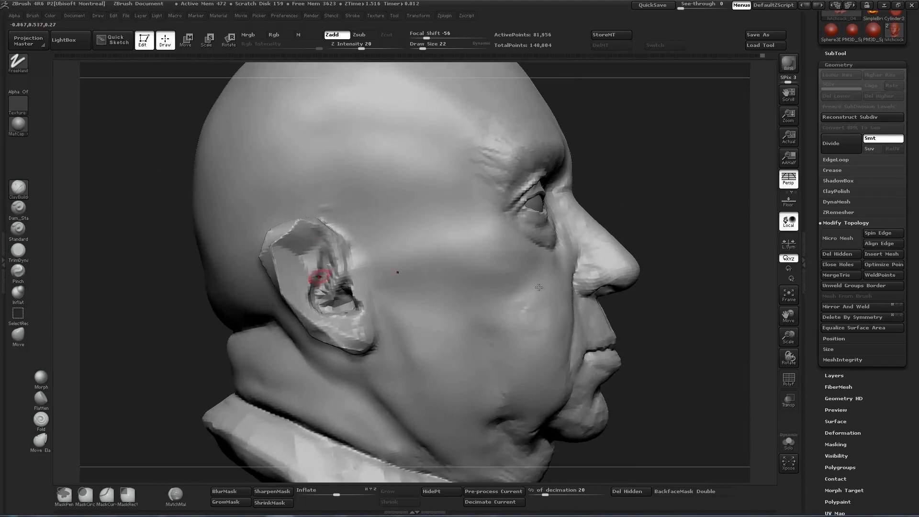
pyautogui.moveTo(320, 277); pyautogui.dragTo(327, 249)
pyautogui.moveTo(663, 294); pyautogui.dragTo(692, 292)
pyautogui.moveTo(326, 242); pyautogui.dragTo(327, 268)
# Build up the ear's outer rim and inner fold from the side and back, and smooth the strokes.
pyautogui.moveTo(690, 192); pyautogui.dragTo(632, 186)
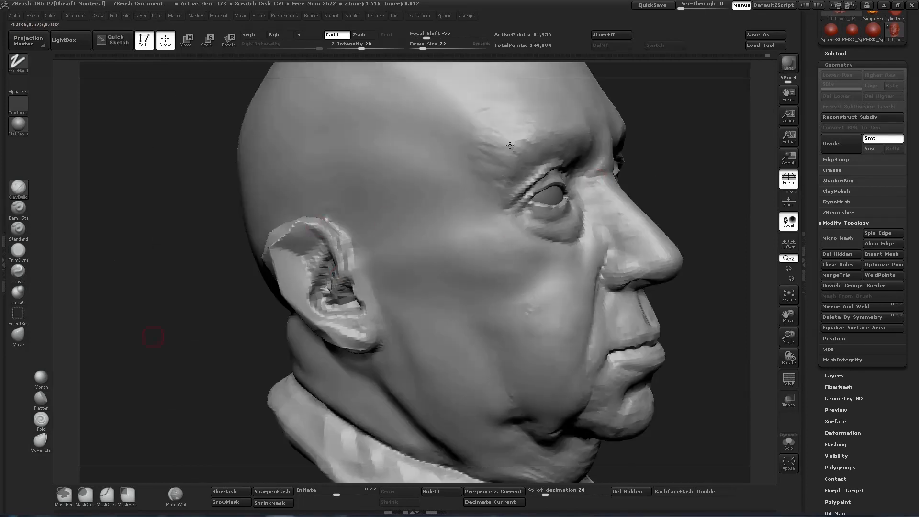
pyautogui.moveTo(153, 337); pyautogui.dragTo(185, 336)
pyautogui.keyDown('shift'); pyautogui.moveTo(349, 246); pyautogui.dragTo(331, 276); pyautogui.keyUp('shift')
pyautogui.moveTo(182, 306); pyautogui.dragTo(245, 302)
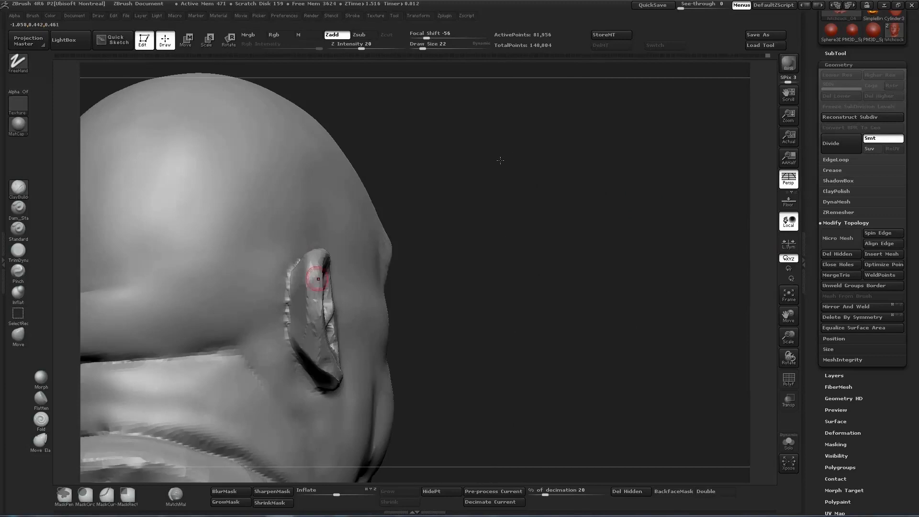
pyautogui.moveTo(306, 267); pyautogui.dragTo(417, 277)
pyautogui.keyDown('shift'); pyautogui.moveTo(298, 277); pyautogui.dragTo(283, 300); pyautogui.keyUp('shift')
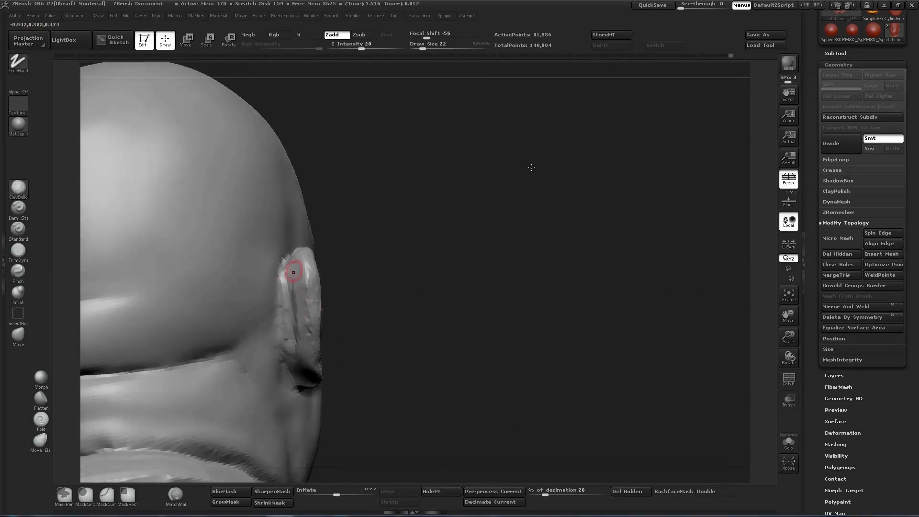
pyautogui.moveTo(531, 167); pyautogui.dragTo(527, 165)
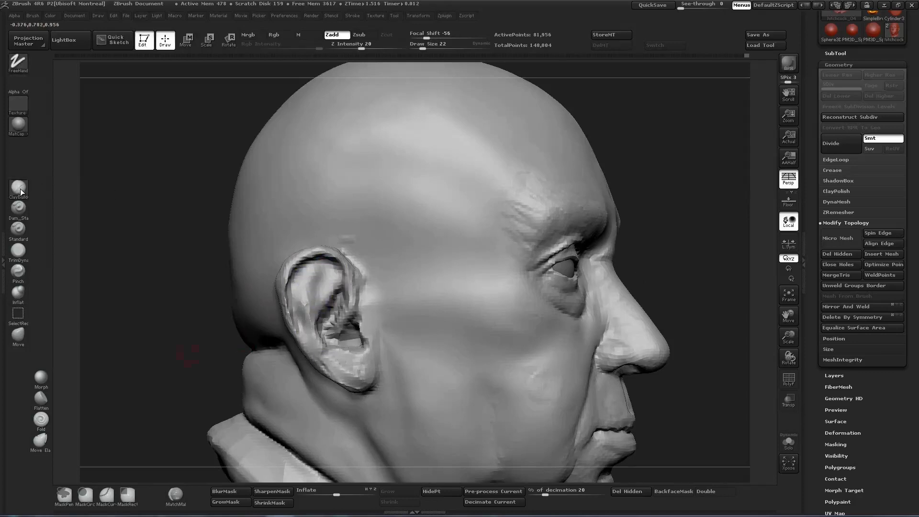
pyautogui.moveTo(185, 312); pyautogui.dragTo(297, 276)
# Refine the outer rim and shape the earlobe with ClayBuildup strokes.
pyautogui.moveTo(763, 34); pyautogui.dragTo(440, 140)
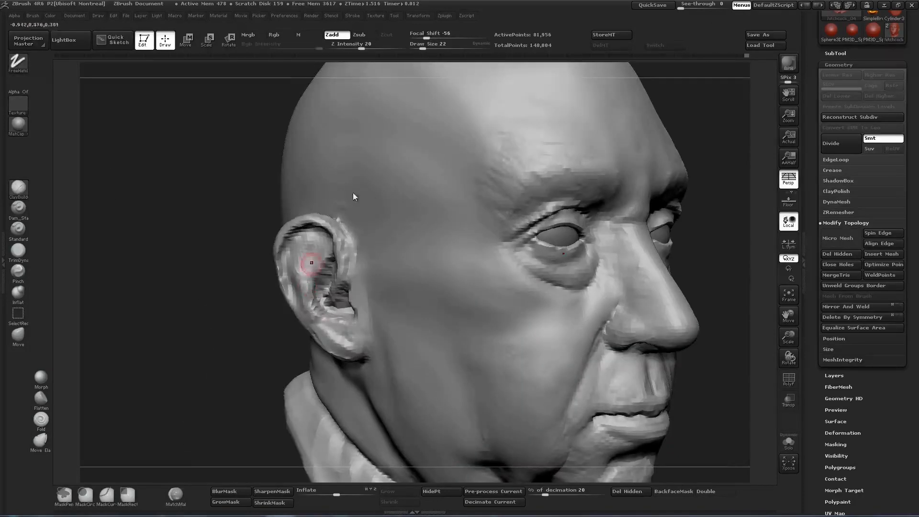
pyautogui.moveTo(273, 390); pyautogui.dragTo(383, 379)
pyautogui.moveTo(167, 369); pyautogui.dragTo(288, 429)
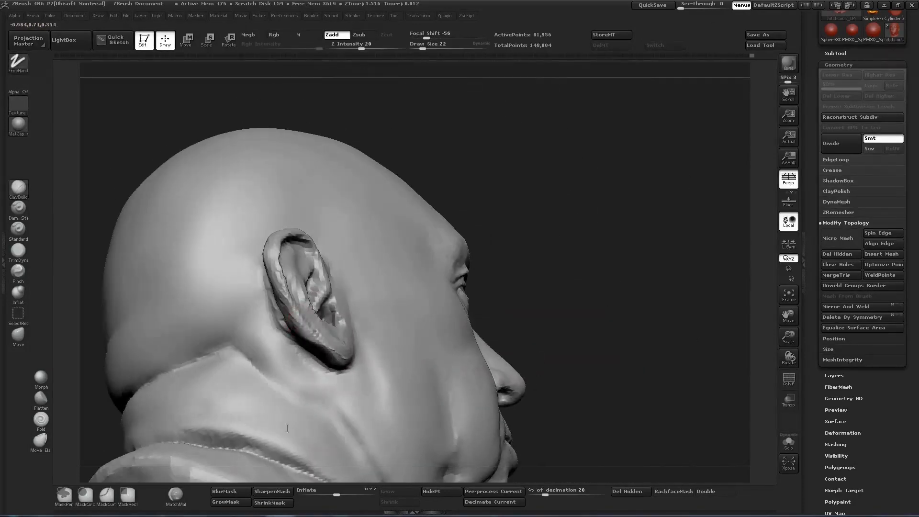
pyautogui.moveTo(291, 306); pyautogui.dragTo(311, 333)
pyautogui.moveTo(199, 356)
pyautogui.mouseDown()
pyautogui.moveTo(125, 352)
pyautogui.moveTo(139, 364)
pyautogui.mouseUp()
pyautogui.moveTo(330, 345); pyautogui.dragTo(359, 364)
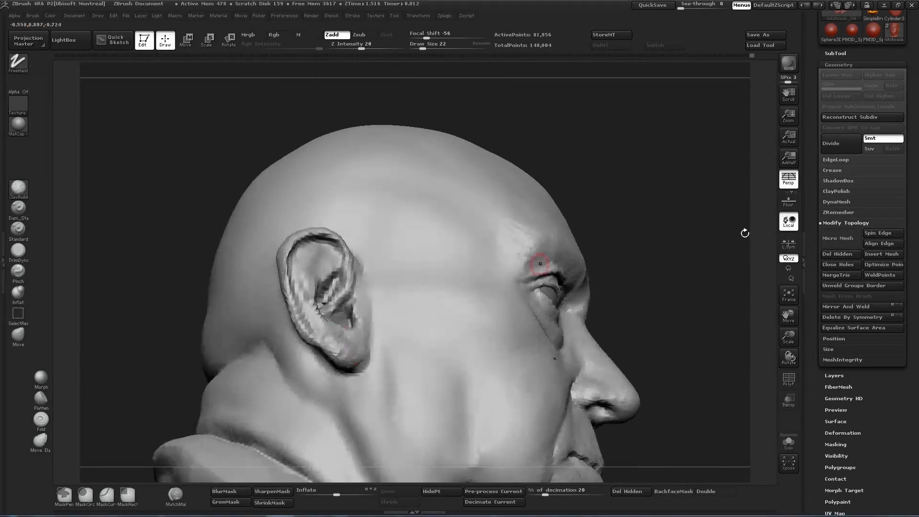
pyautogui.moveTo(745, 233)
pyautogui.mouseDown()
pyautogui.moveTo(599, 226)
pyautogui.moveTo(635, 224)
pyautogui.mouseUp()
pyautogui.moveTo(362, 362); pyautogui.dragTo(345, 356)
# Build up the underside and back of the ear where it meets the head, smoothing between strokes.
pyautogui.moveTo(663, 268)
pyautogui.mouseDown()
pyautogui.moveTo(657, 255)
pyautogui.moveTo(683, 265)
pyautogui.mouseUp()
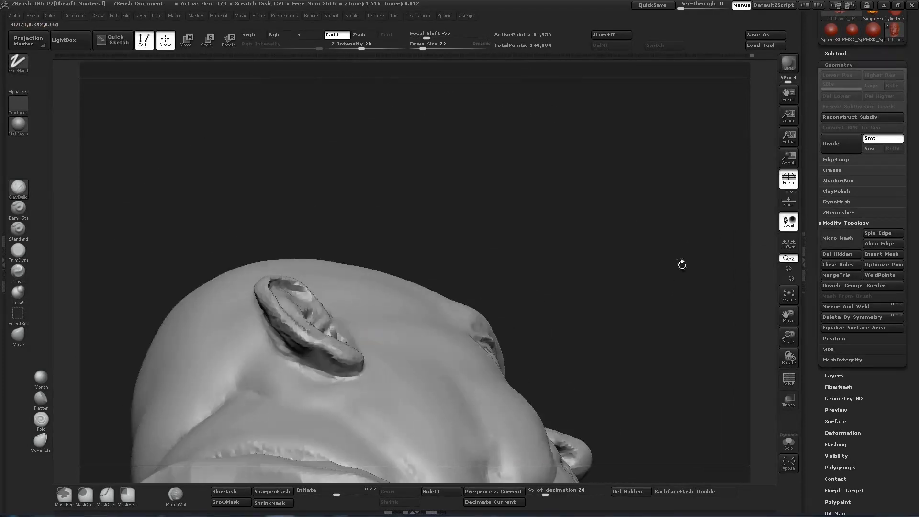
pyautogui.moveTo(322, 348); pyautogui.dragTo(350, 366)
pyautogui.moveTo(683, 271); pyautogui.dragTo(687, 247)
pyautogui.moveTo(277, 359); pyautogui.dragTo(352, 374)
pyautogui.moveTo(479, 268)
pyautogui.mouseDown()
pyautogui.moveTo(483, 287)
pyautogui.moveTo(402, 310)
pyautogui.mouseUp()
pyautogui.moveTo(273, 351); pyautogui.dragTo(314, 367)
pyautogui.moveTo(751, 259)
pyautogui.mouseDown()
pyautogui.moveTo(637, 263)
pyautogui.moveTo(644, 263)
pyautogui.mouseUp()
pyautogui.keyDown('shift'); pyautogui.moveTo(232, 357); pyautogui.dragTo(290, 366); pyautogui.keyUp('shift')
pyautogui.moveTo(617, 269); pyautogui.dragTo(449, 303)
pyautogui.moveTo(192, 350); pyautogui.dragTo(237, 367)
# Cut a crease behind the ear with the Dam_Standard brush at draw size 42.
pyautogui.press('2')
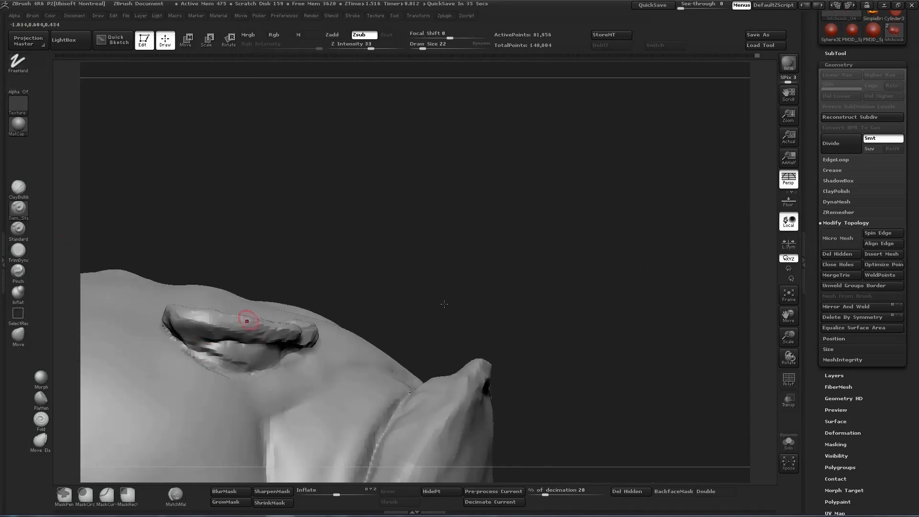
pyautogui.press(']')
pyautogui.press(']')
pyautogui.moveTo(444, 304); pyautogui.dragTo(451, 285)
pyautogui.moveTo(187, 348); pyautogui.dragTo(226, 379)
pyautogui.moveTo(458, 271); pyautogui.dragTo(459, 301)
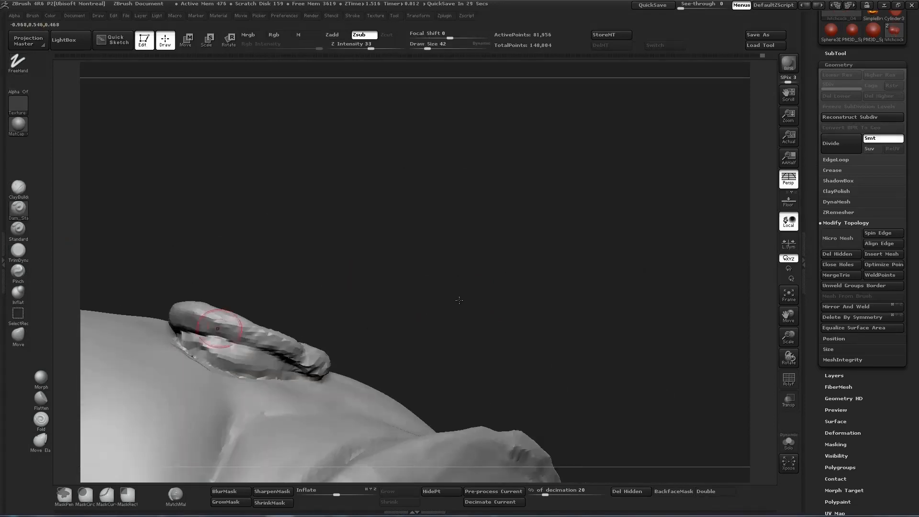
pyautogui.moveTo(187, 332); pyautogui.dragTo(294, 371)
# Adjust the volume behind the ear with the Move brush, and smooth its surface at draw size 50.
pyautogui.press('3')
pyautogui.moveTo(649, 263); pyautogui.dragTo(653, 271)
pyautogui.moveTo(268, 361); pyautogui.dragTo(273, 374)
pyautogui.moveTo(644, 266); pyautogui.dragTo(665, 271)
pyautogui.moveTo(245, 361); pyautogui.dragTo(256, 373)
pyautogui.moveTo(670, 271); pyautogui.dragTo(664, 273)
pyautogui.press('1')
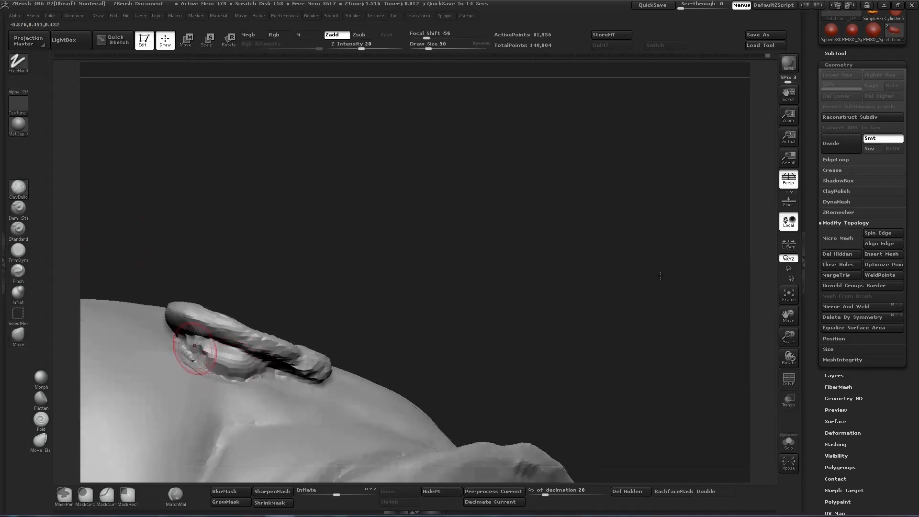
pyautogui.moveTo(196, 346)
pyautogui.keyDown('shift'); pyautogui.mouseDown()
pyautogui.moveTo(185, 361)
pyautogui.moveTo(206, 374)
pyautogui.mouseUp(); pyautogui.keyUp('shift')
pyautogui.moveTo(660, 274); pyautogui.dragTo(410, 314)
# Reshape the back of the ear and its angle to the skull with the Move brush.
pyautogui.press('3')
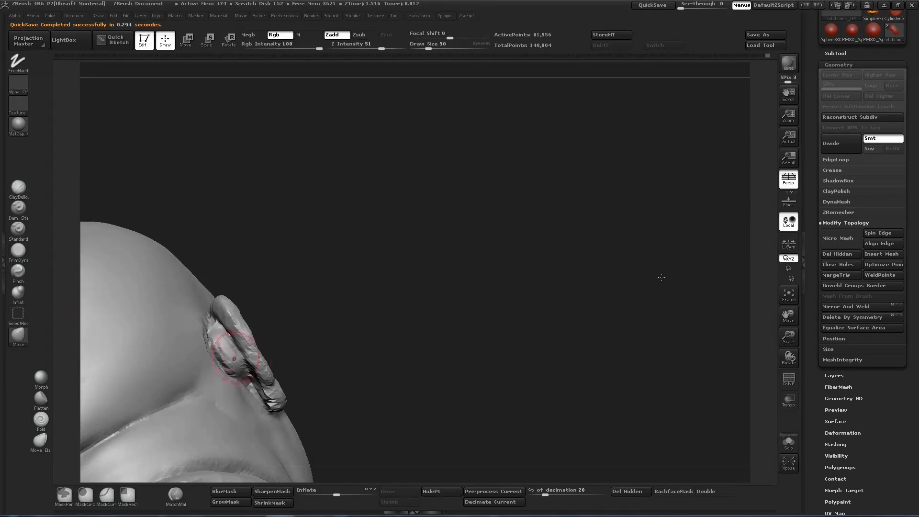
pyautogui.moveTo(405, 320); pyautogui.dragTo(354, 314)
pyautogui.moveTo(532, 306); pyautogui.dragTo(360, 314)
pyautogui.moveTo(263, 375)
pyautogui.mouseDown()
pyautogui.moveTo(379, 328)
pyautogui.moveTo(359, 295)
pyautogui.mouseUp()
# Refine the ear's back surface and lobe with ClayBuildup at draw size 24, smoothing the lower edge.
pyautogui.click(18, 187)
pyautogui.press('s')
pyautogui.moveTo(396, 330)
pyautogui.mouseDown()
pyautogui.moveTo(345, 295)
pyautogui.moveTo(395, 335)
pyautogui.mouseUp()
pyautogui.moveTo(348, 292)
pyautogui.mouseDown()
pyautogui.moveTo(375, 336)
pyautogui.moveTo(346, 328)
pyautogui.moveTo(373, 349)
pyautogui.mouseUp()
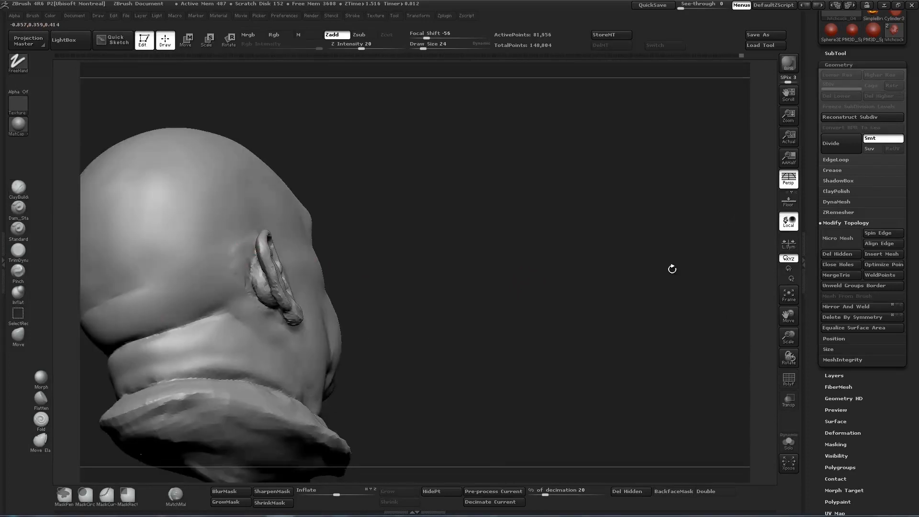
pyautogui.moveTo(604, 273)
pyautogui.mouseDown()
pyautogui.moveTo(359, 308)
pyautogui.moveTo(594, 288)
pyautogui.mouseUp()
pyautogui.keyDown('shift'); pyautogui.moveTo(281, 299); pyautogui.dragTo(303, 314); pyautogui.keyUp('shift')
pyautogui.moveTo(597, 286)
pyautogui.mouseDown()
pyautogui.moveTo(618, 251)
pyautogui.moveTo(609, 261)
pyautogui.moveTo(653, 232)
pyautogui.moveTo(661, 240)
pyautogui.moveTo(685, 225)
pyautogui.moveTo(671, 222)
pyautogui.mouseUp()
# Sharpen the creases of the ear with the Dam_Standard brush at draw size 24.
pyautogui.click(18, 208)
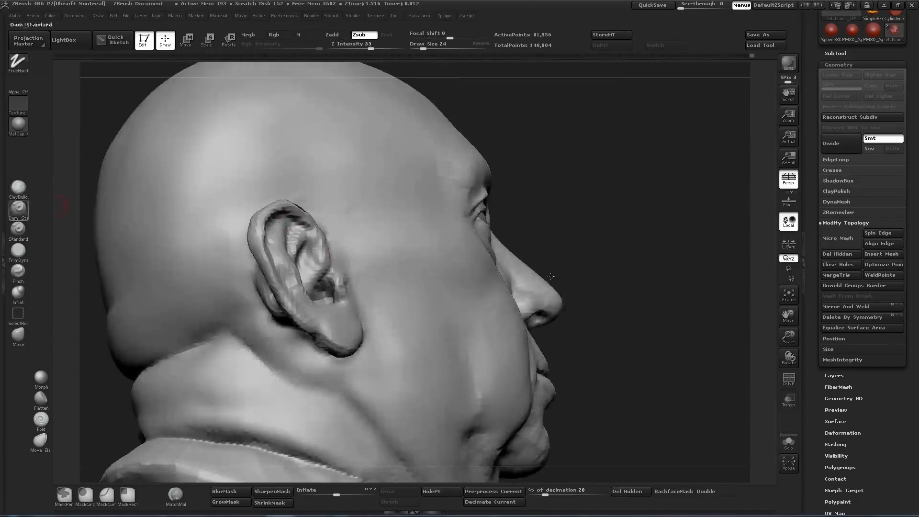
pyautogui.moveTo(592, 282); pyautogui.dragTo(563, 293)
pyautogui.moveTo(427, 323); pyautogui.dragTo(631, 296)
pyautogui.moveTo(211, 304); pyautogui.dragTo(470, 269)
# Thicken the ear's upper rim with the Inflate brush and smooth where it joins the temple.
pyautogui.click(18, 295)
pyautogui.moveTo(627, 290); pyautogui.dragTo(420, 300)
pyautogui.moveTo(274, 229); pyautogui.dragTo(287, 216)
pyautogui.moveTo(211, 268); pyautogui.dragTo(356, 256)
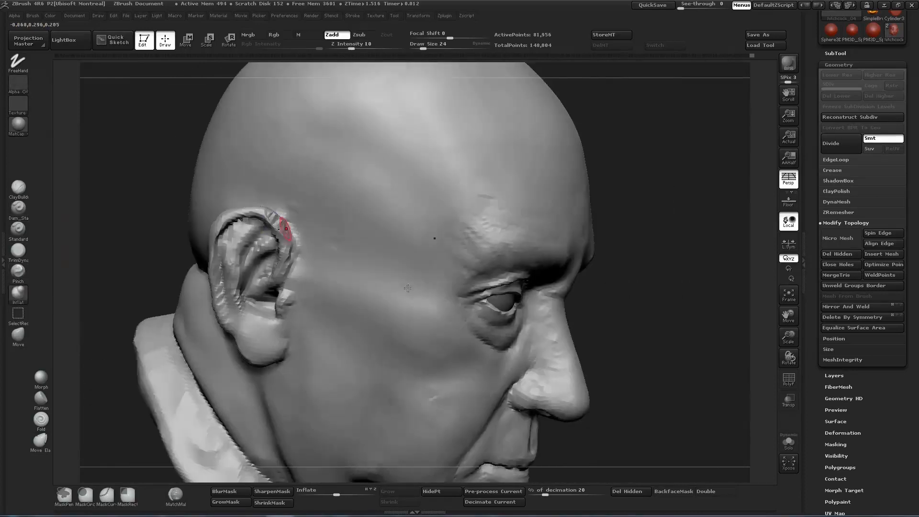
pyautogui.keyDown('shift'); pyautogui.moveTo(283, 232); pyautogui.dragTo(264, 215); pyautogui.keyUp('shift')
pyautogui.moveTo(355, 263); pyautogui.dragTo(353, 325)
pyautogui.moveTo(256, 206); pyautogui.dragTo(234, 211)
pyautogui.moveTo(354, 263); pyautogui.dragTo(335, 345)
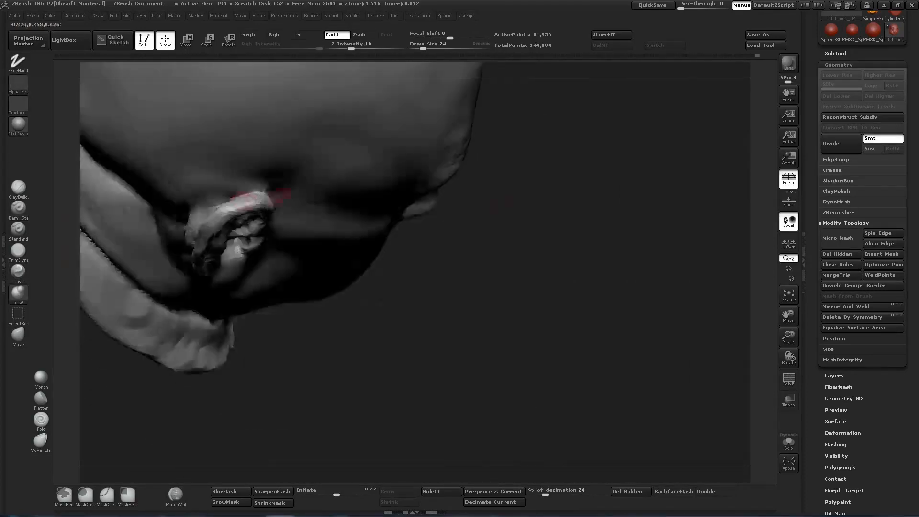
pyautogui.moveTo(387, 294); pyautogui.dragTo(379, 327)
# Add clay around the earlobe and in front of the ear, and smooth both areas into the cheek.
pyautogui.moveTo(453, 335); pyautogui.dragTo(614, 297)
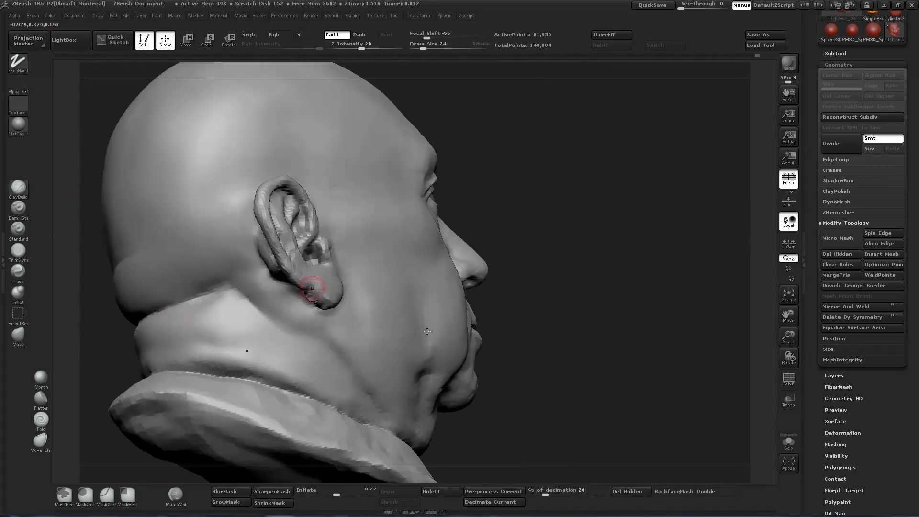
pyautogui.moveTo(618, 321); pyautogui.dragTo(437, 295)
pyautogui.moveTo(416, 336); pyautogui.dragTo(395, 342)
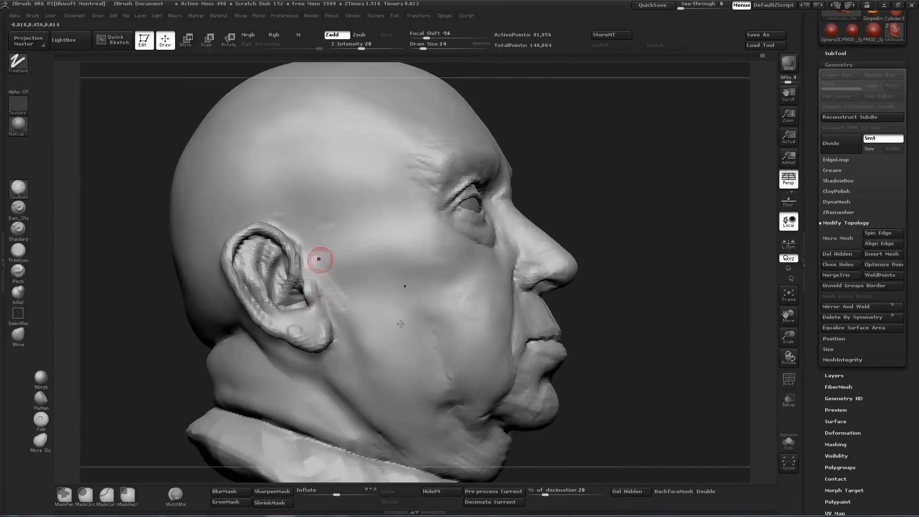
pyautogui.moveTo(309, 242)
pyautogui.keyDown('shift'); pyautogui.mouseDown()
pyautogui.moveTo(345, 314)
pyautogui.moveTo(361, 316)
pyautogui.mouseUp(); pyautogui.keyUp('shift')
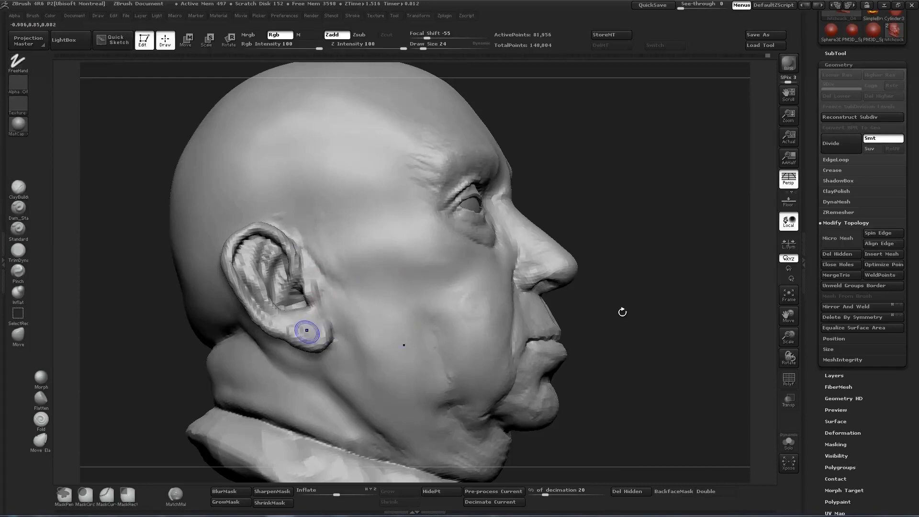
pyautogui.moveTo(307, 330)
pyautogui.keyDown('shift'); pyautogui.mouseDown()
pyautogui.moveTo(297, 306)
pyautogui.moveTo(317, 339)
pyautogui.mouseUp(); pyautogui.keyUp('shift')
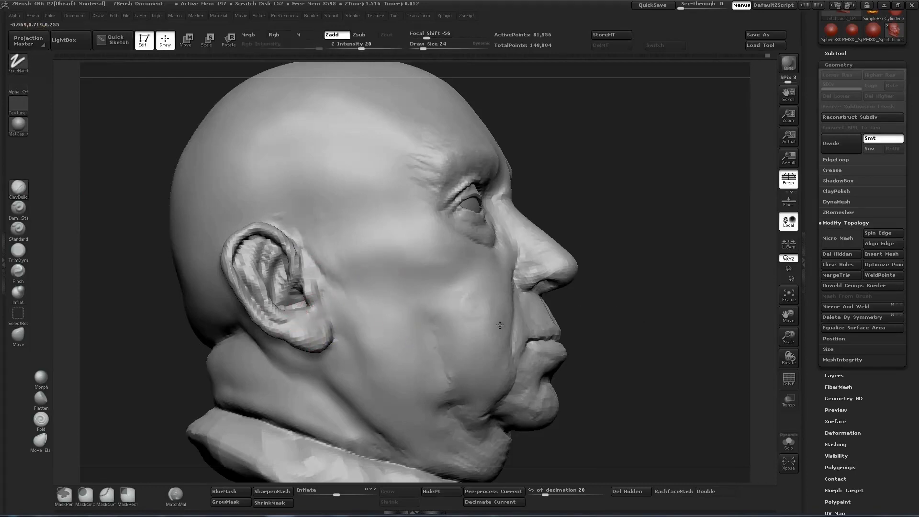
# Adjust the inner ear folds with the Move brush.
pyautogui.click(19, 336)
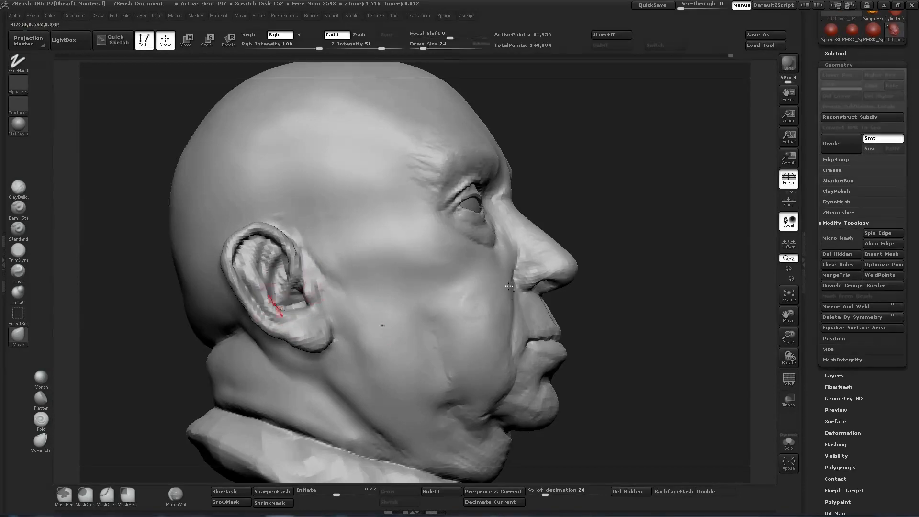
pyautogui.moveTo(277, 308); pyautogui.dragTo(266, 318)
pyautogui.moveTo(275, 261); pyautogui.dragTo(402, 224, button='right')
pyautogui.press('s')
pyautogui.moveTo(292, 246); pyautogui.dragTo(273, 247)
pyautogui.press(']')
pyautogui.press(']')
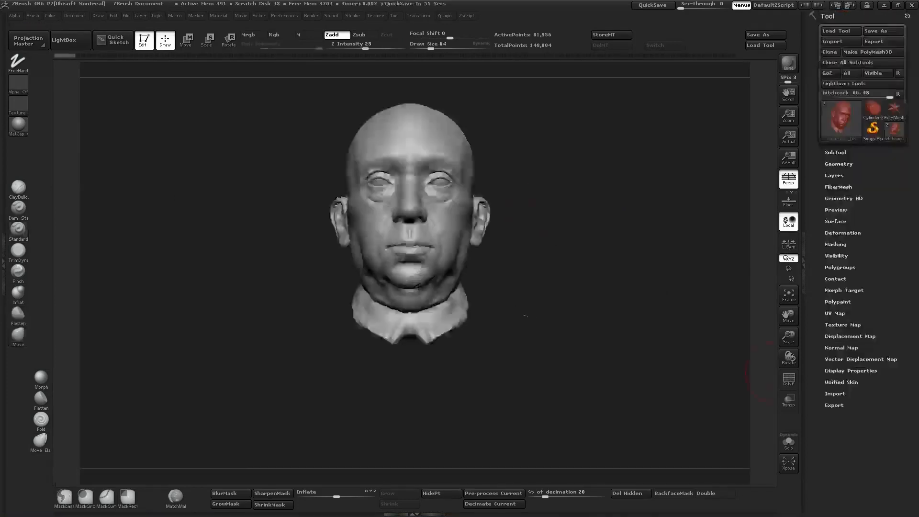
# Reposition the ear on the head in profile with the Move brush at draw size 122.
pyautogui.moveTo(431, 314)
pyautogui.mouseDown()
pyautogui.moveTo(695, 301)
pyautogui.moveTo(536, 269)
pyautogui.moveTo(509, 279)
pyautogui.moveTo(672, 288)
pyautogui.moveTo(628, 273)
pyautogui.mouseUp()
pyautogui.press('b')
pyautogui.press('m')
pyautogui.press('v')
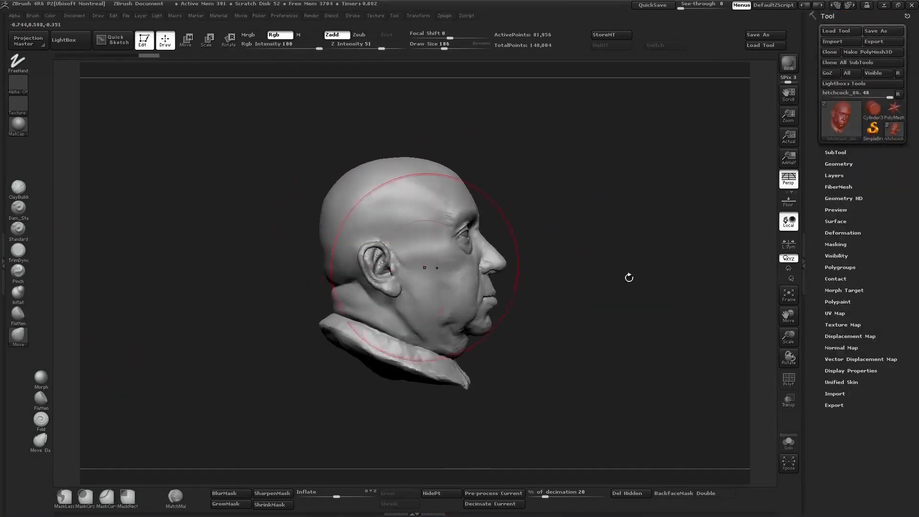
pyautogui.press('[')
pyautogui.press('[')
pyautogui.press('[')
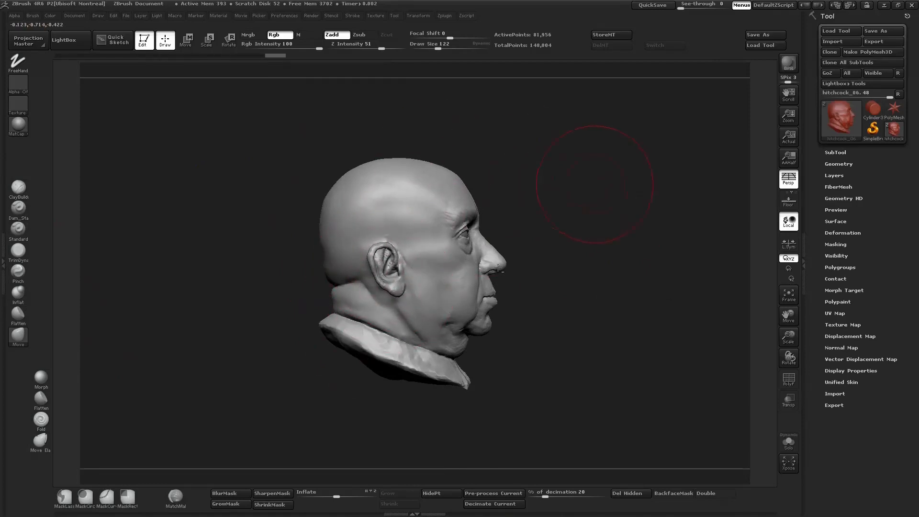
pyautogui.moveTo(441, 271)
pyautogui.mouseDown()
pyautogui.moveTo(345, 271)
pyautogui.moveTo(447, 271)
pyautogui.moveTo(354, 268)
pyautogui.mouseUp()
# Create a combined posing mesh of all subtools with Transpose Master's TPoseMesh.
pyautogui.moveTo(548, 242)
pyautogui.mouseDown()
pyautogui.moveTo(705, 247)
pyautogui.moveTo(646, 259)
pyautogui.mouseUp()
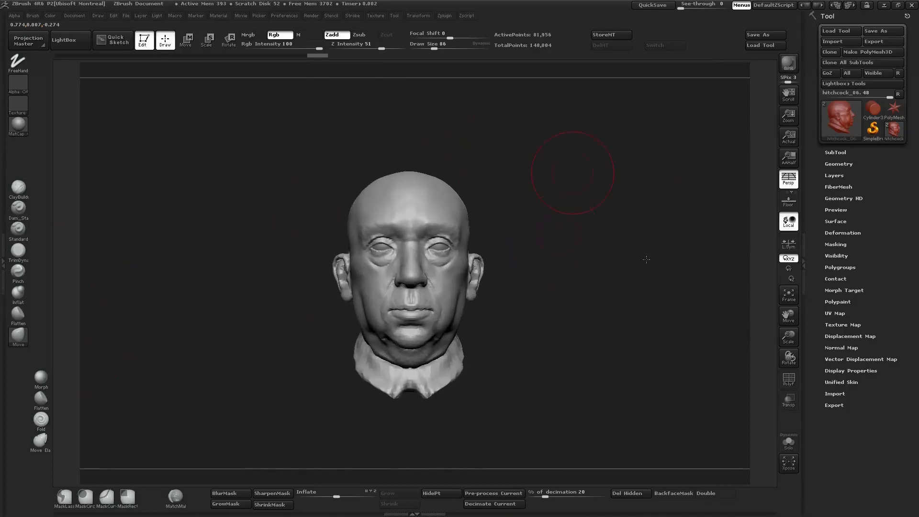
pyautogui.click(483, 148)
pyautogui.click(472, 128)
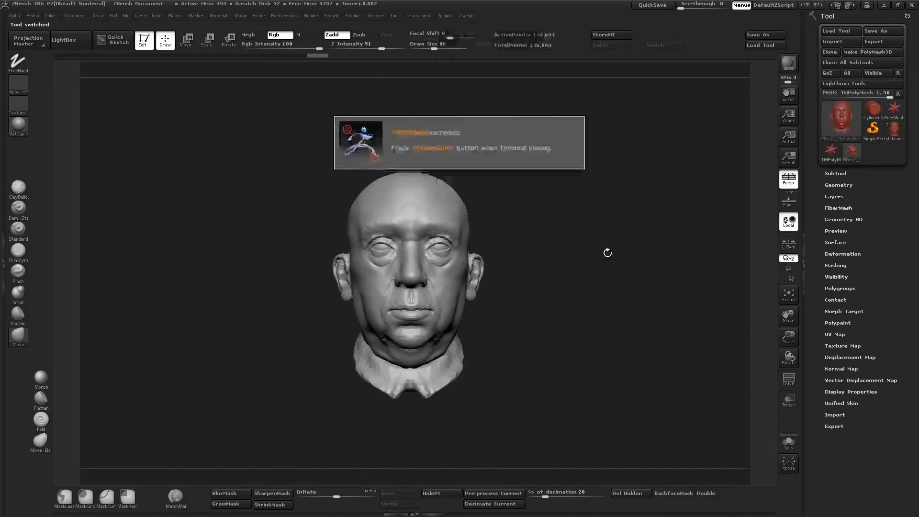
# Adjust the face profile on the combined mesh with the Move brush at draw size 62, checking the proportions from the front.
pyautogui.press(']')
pyautogui.press(']')
pyautogui.press(']')
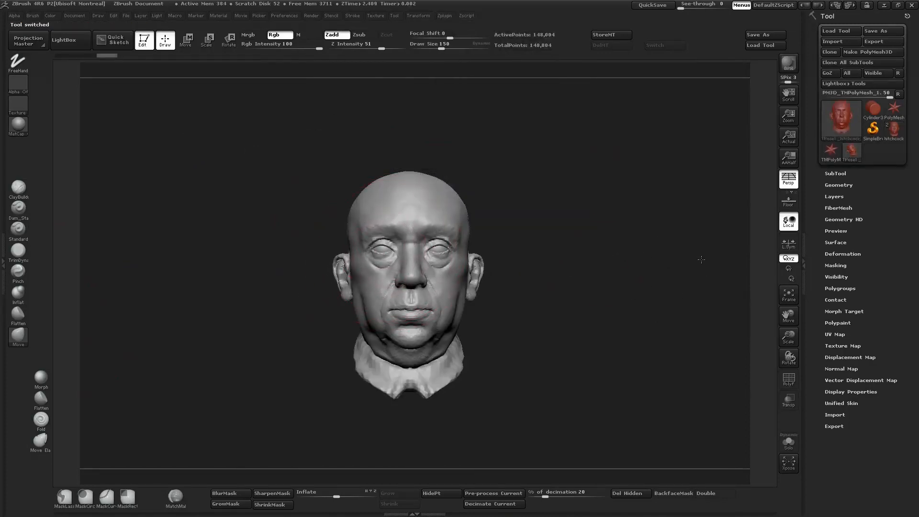
pyautogui.press('s')
pyautogui.moveTo(418, 244)
pyautogui.mouseDown()
pyautogui.moveTo(429, 240)
pyautogui.moveTo(385, 246)
pyautogui.mouseUp()
pyautogui.press('s')
pyautogui.moveTo(657, 275)
pyautogui.mouseDown()
pyautogui.moveTo(296, 255)
pyautogui.moveTo(307, 287)
pyautogui.mouseUp()
pyautogui.press('s')
pyautogui.moveTo(398, 245); pyautogui.dragTo(392, 245)
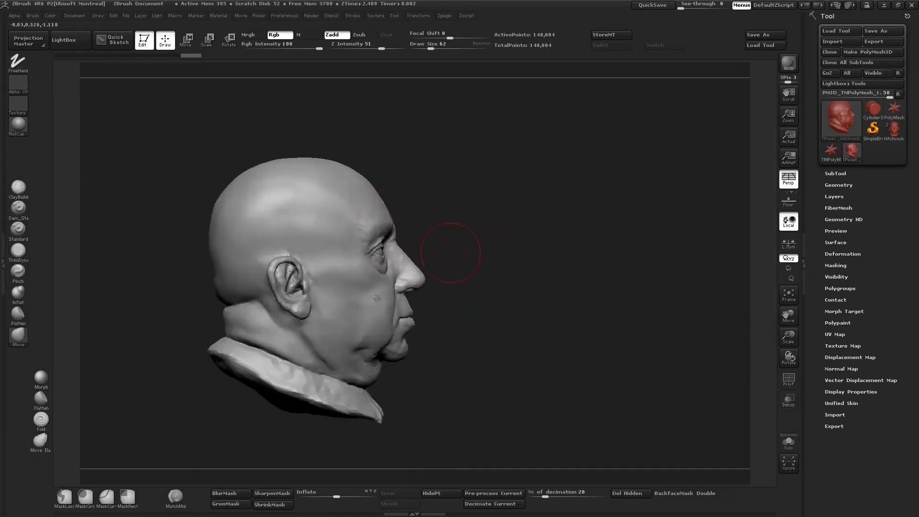
pyautogui.moveTo(490, 285); pyautogui.dragTo(340, 222)
pyautogui.moveTo(555, 233)
pyautogui.mouseDown()
pyautogui.moveTo(639, 222)
pyautogui.moveTo(664, 230)
pyautogui.moveTo(506, 276)
pyautogui.mouseUp()
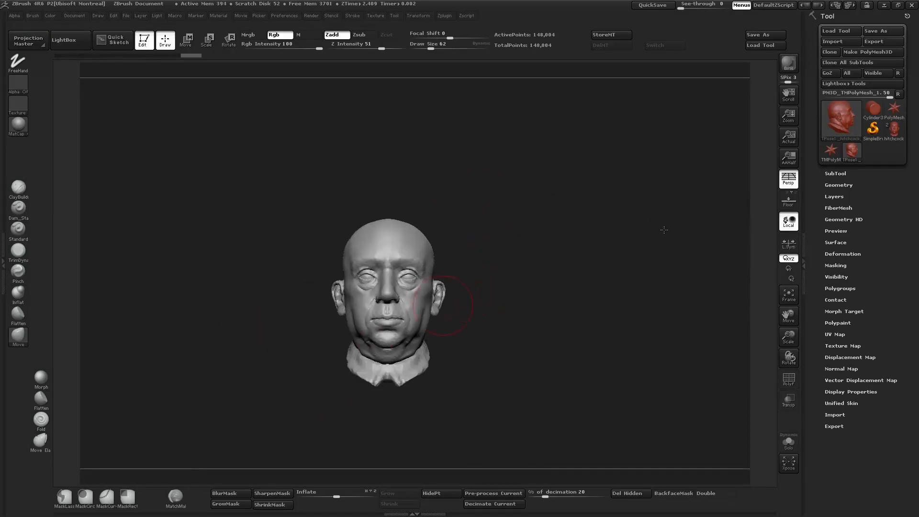
pyautogui.moveTo(665, 230); pyautogui.dragTo(665, 268)
pyautogui.keyDown('alt'); pyautogui.moveTo(666, 268); pyautogui.dragTo(680, 232); pyautogui.keyUp('alt')
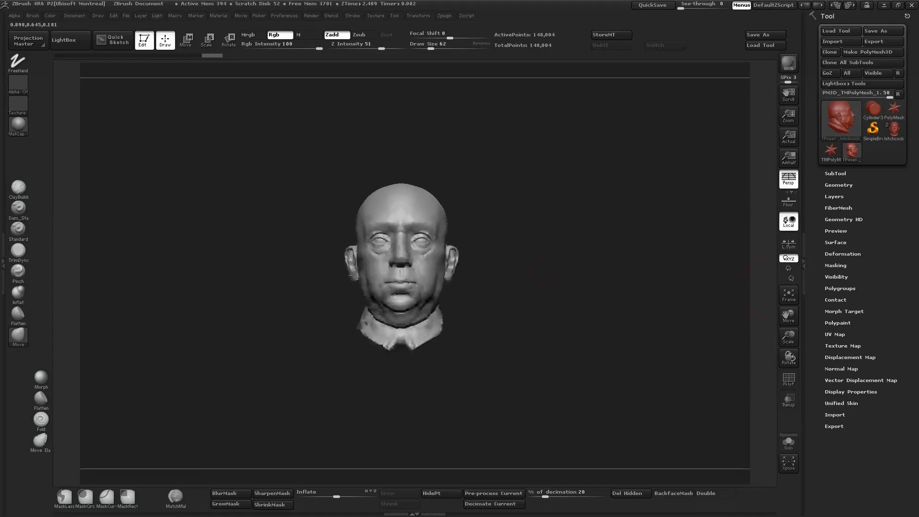
# Save the sculpt over the existing hitchcock_07.ZTL file.
pyautogui.moveTo(565, 273); pyautogui.dragTo(583, 305)
pyautogui.click(766, 35)
pyautogui.click(611, 184)
pyautogui.click(663, 463)
pyautogui.click(496, 261)
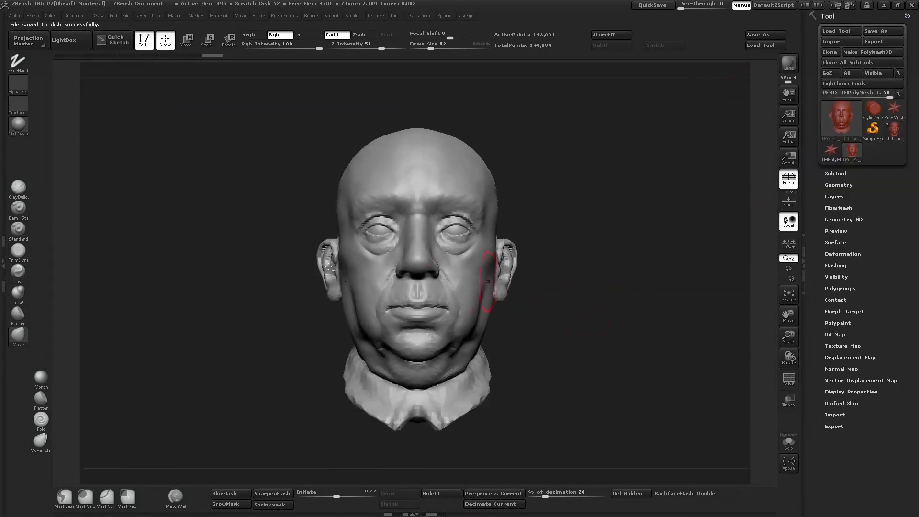
# Draw a retopology guide loop around the lips with the ZRemesherGuides brush at draw size 22.
pyautogui.click(19, 337)
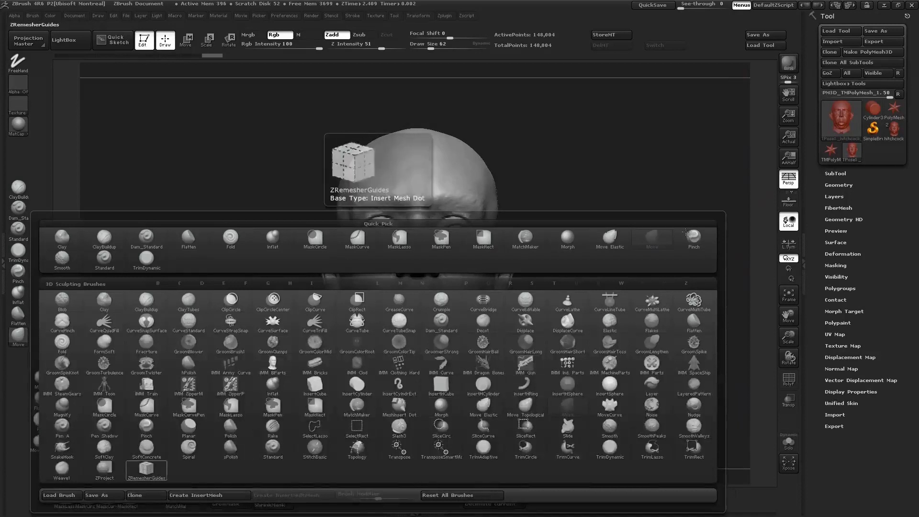
pyautogui.click(148, 470)
pyautogui.click(117, 499)
pyautogui.press('s')
pyautogui.keyDown('alt'); pyautogui.moveTo(569, 267); pyautogui.dragTo(577, 292); pyautogui.keyUp('alt')
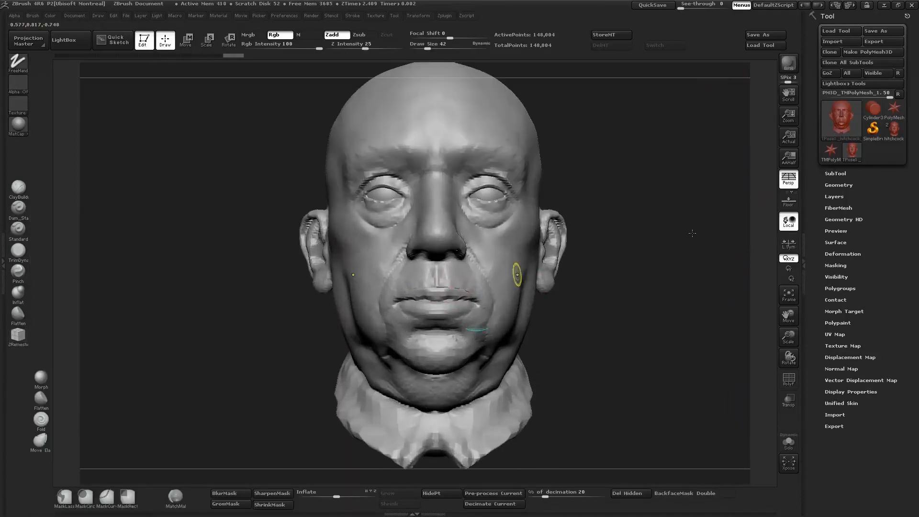
pyautogui.press('s')
pyautogui.moveTo(458, 288); pyautogui.dragTo(479, 296)
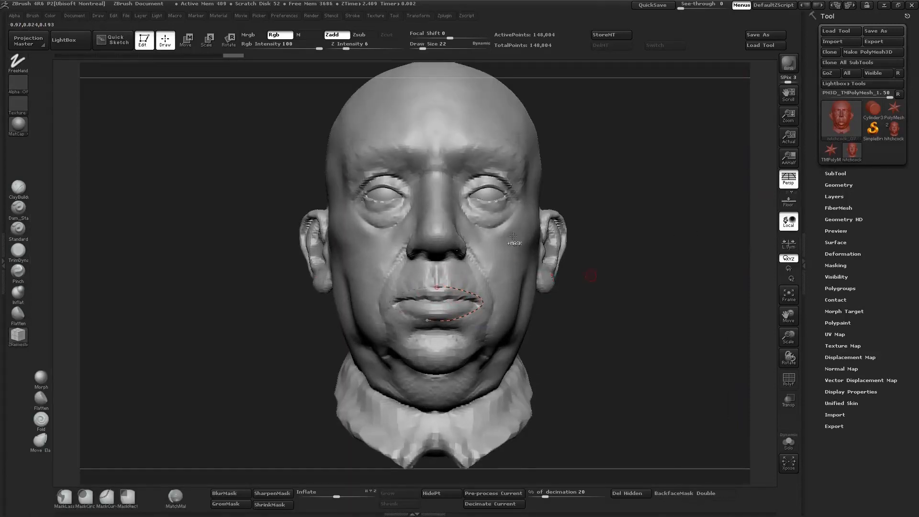
# Draw a guide curve along the nasolabial fold from the nostril wing to below the lower lip, redoing unsatisfactory strokes.
pyautogui.moveTo(592, 275); pyautogui.dragTo(470, 269)
pyautogui.moveTo(647, 268); pyautogui.dragTo(584, 266)
pyautogui.moveTo(472, 233); pyautogui.dragTo(495, 279)
pyautogui.hotkey('ctrl', 'z')
pyautogui.press('s')
pyautogui.click(478, 242)
pyautogui.hotkey('ctrl', 'z')
# Draw guide loops around the eyelid opening, eye bag and eye socket, plus a line from the outer eye corner towards the ear.
pyautogui.moveTo(690, 306); pyautogui.dragTo(618, 335)
pyautogui.keyDown('alt'); pyautogui.moveTo(617, 268); pyautogui.dragTo(598, 326); pyautogui.keyUp('alt')
pyautogui.press('s')
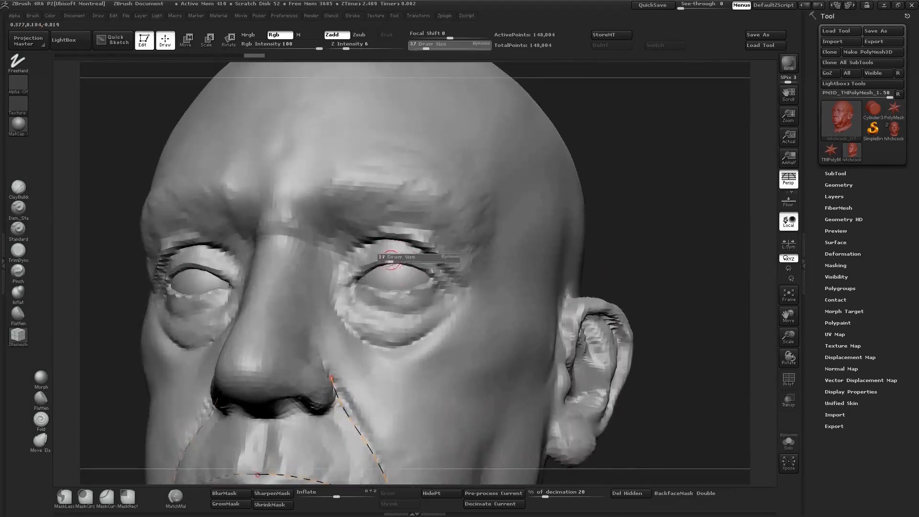
pyautogui.click(389, 263)
pyautogui.moveTo(346, 282); pyautogui.dragTo(409, 261)
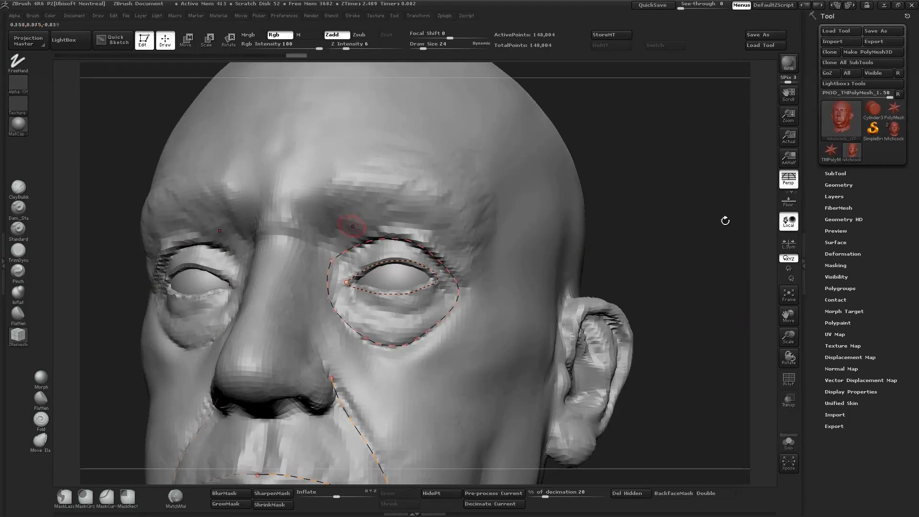
pyautogui.keyDown('alt'); pyautogui.moveTo(726, 221); pyautogui.dragTo(682, 219); pyautogui.keyUp('alt')
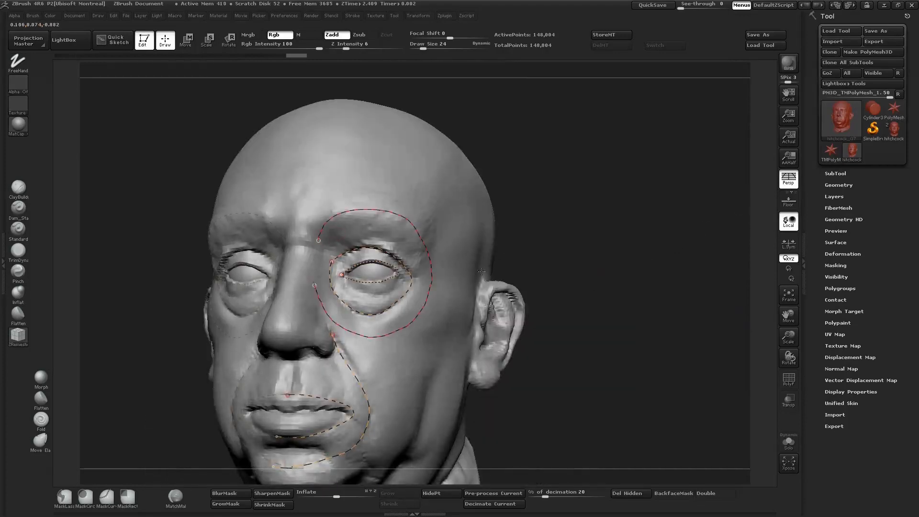
pyautogui.moveTo(481, 271); pyautogui.dragTo(422, 289)
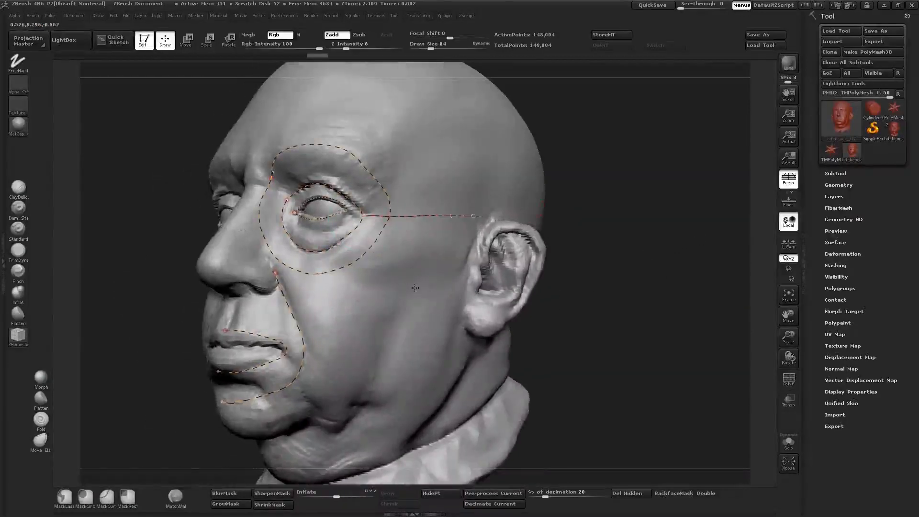
# Draw further guide curves across the forehead, nose bridge, cheek, jawline and collar edge, varying the draw size.
pyautogui.keyDown('alt'); pyautogui.moveTo(415, 288); pyautogui.dragTo(428, 192, button='right'); pyautogui.keyUp('alt')
pyautogui.press('[')
pyautogui.press('[')
pyautogui.press('[')
pyautogui.press('[')
pyautogui.moveTo(297, 248); pyautogui.dragTo(445, 177)
pyautogui.moveTo(422, 288); pyautogui.dragTo(507, 273, button='right')
pyautogui.press(']')
pyautogui.press(']')
pyautogui.press(']')
pyautogui.press(']')
pyautogui.moveTo(307, 264); pyautogui.dragTo(464, 277, button='right')
# Duplicate the head, remesh the copy with ZRemesher at a target polygon count of 5, and select the original hitchcock_07 subtool.
pyautogui.click(836, 173)
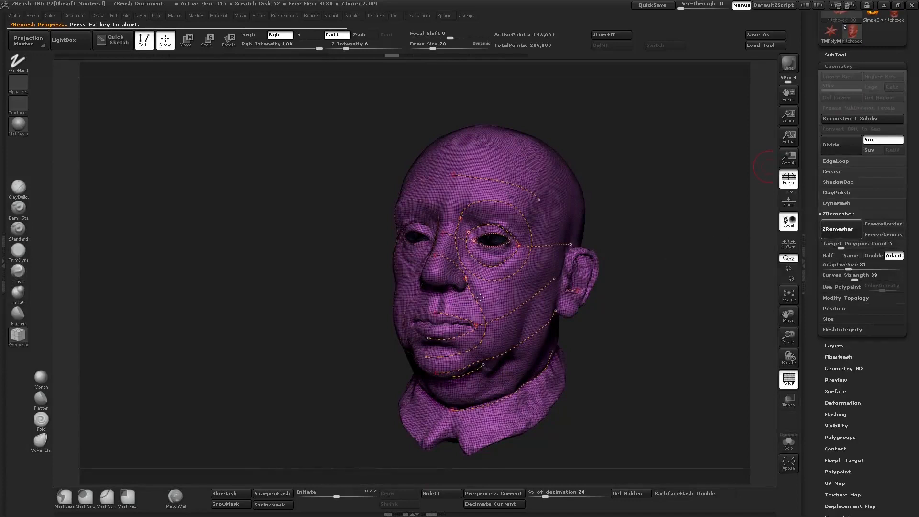
pyautogui.moveTo(450, 259); pyautogui.dragTo(484, 307, button='right')
pyautogui.click(836, 55)
pyautogui.keyDown('alt'); pyautogui.click(431, 285); pyautogui.keyUp('alt')
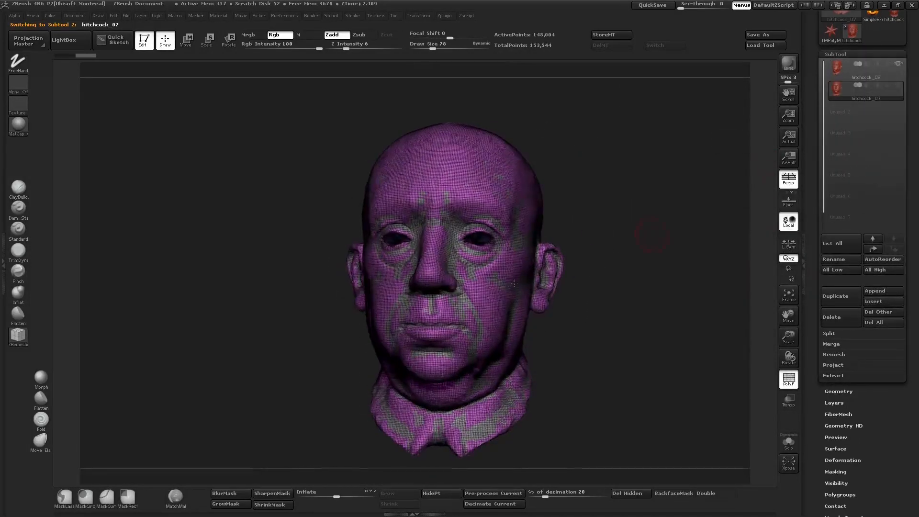
pyautogui.moveTo(457, 294); pyautogui.dragTo(442, 298, button='right')
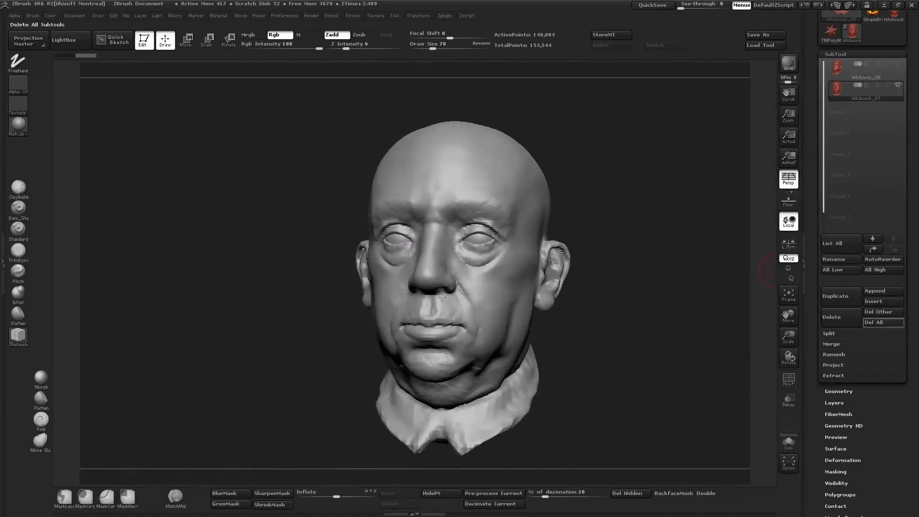
pyautogui.click(829, 334)
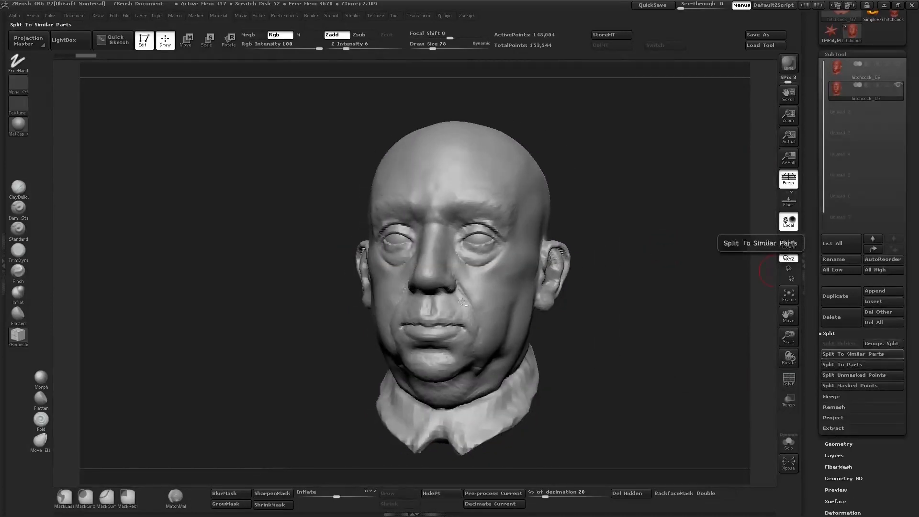
pyautogui.click(882, 344)
pyautogui.click(706, 364)
# Save the tool as hitchcock_08.ZTL.
pyautogui.moveTo(911, 201); pyautogui.dragTo(911, 320)
pyautogui.click(877, 31)
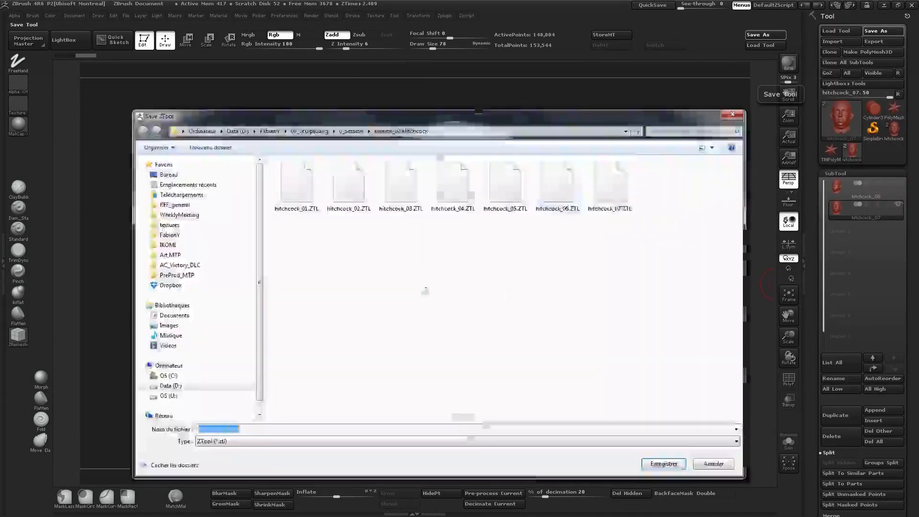
pyautogui.click(610, 187)
pyautogui.moveTo(243, 429); pyautogui.dragTo(229, 429)
pyautogui.write('8')
pyautogui.press('Return')
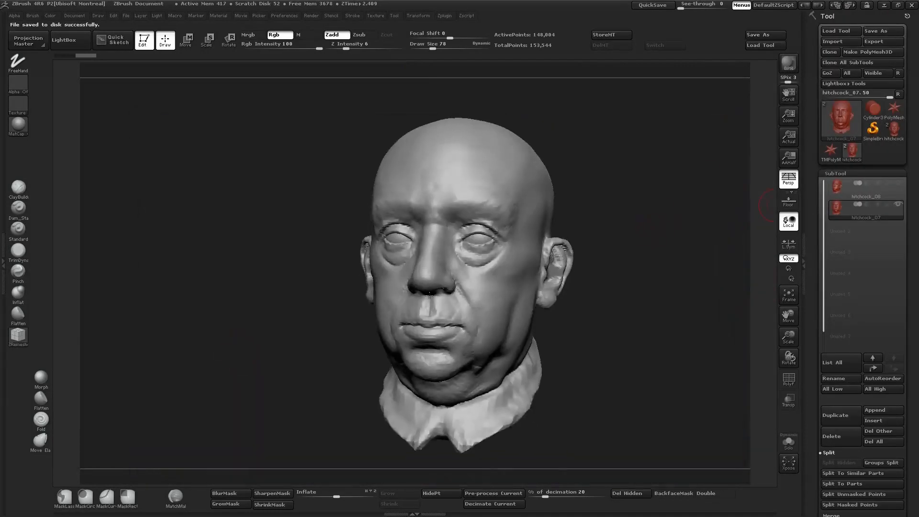
# Split the original mesh so the eyes become their own subtool, and select the remeshed head.
pyautogui.keyDown('alt'); pyautogui.moveTo(647, 204); pyautogui.dragTo(667, 240); pyautogui.keyUp('alt')
pyautogui.click(899, 184)
pyautogui.click(878, 190)
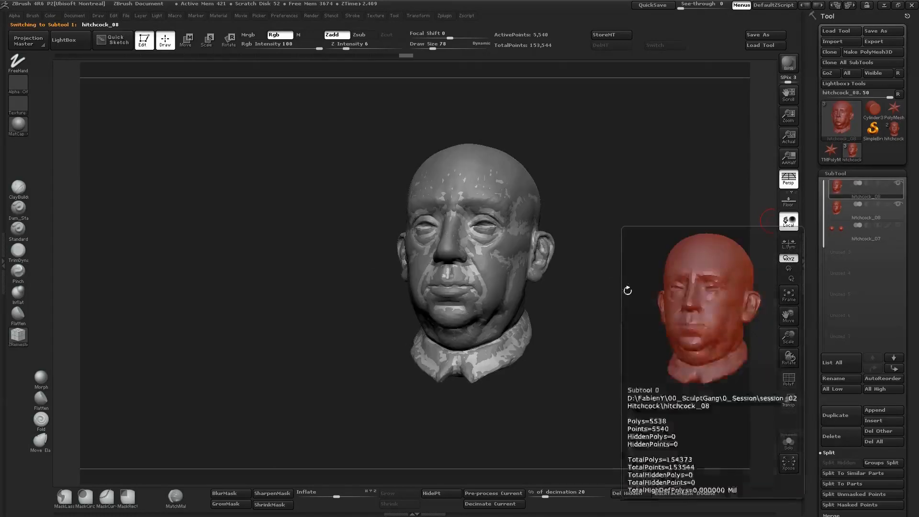
pyautogui.click(899, 184)
# Subdivide the remeshed head twice and store a morph target.
pyautogui.moveTo(700, 277); pyautogui.dragTo(708, 279)
pyautogui.hotkey('ctrl', 'd')
pyautogui.hotkey('ctrl', 'd')
pyautogui.moveTo(341, 265)
pyautogui.mouseDown()
pyautogui.moveTo(304, 267)
pyautogui.moveTo(339, 254)
pyautogui.mouseUp()
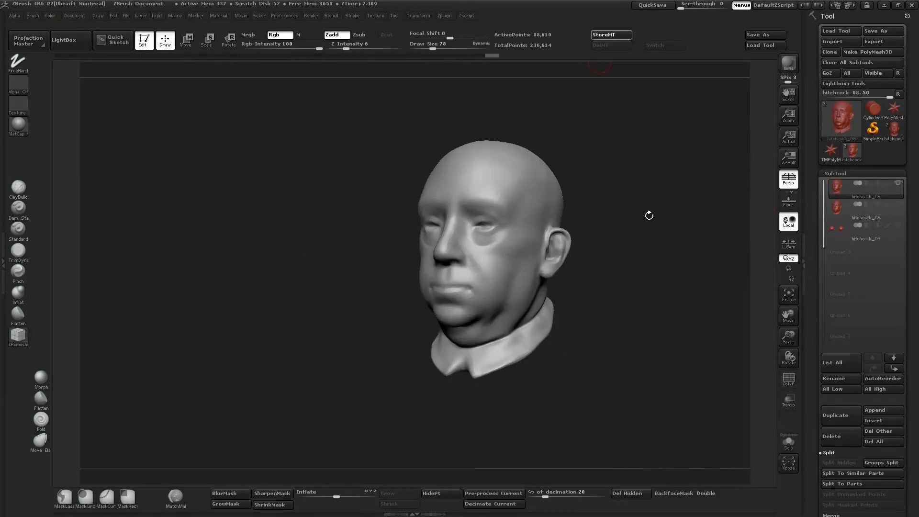
# Show the original head and project its detail onto the remeshed head with ProjectAll, working up through each subdivision level.
pyautogui.click(899, 204)
pyautogui.moveTo(650, 220); pyautogui.dragTo(714, 223)
pyautogui.click(789, 401)
pyautogui.click(788, 400)
pyautogui.moveTo(815, 407); pyautogui.dragTo(815, 270)
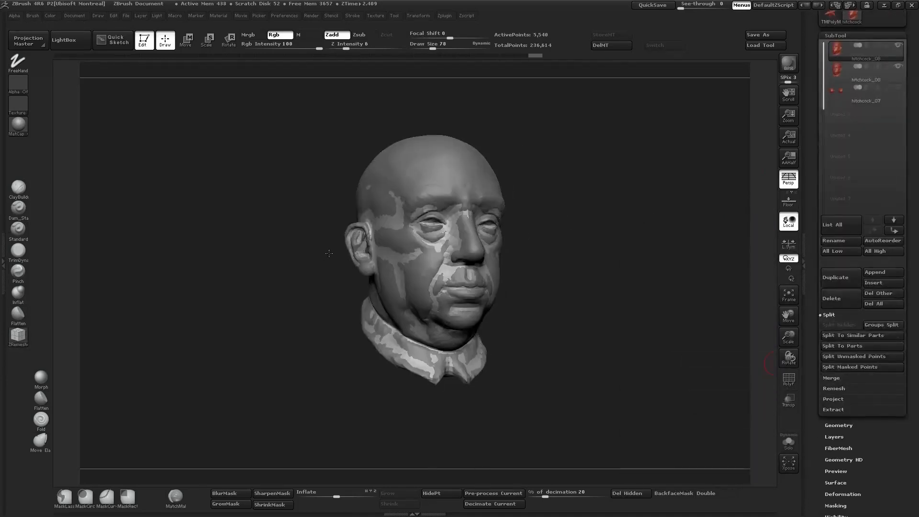
pyautogui.click(834, 399)
pyautogui.click(841, 367)
pyautogui.press('d')
pyautogui.click(841, 367)
pyautogui.press('d')
pyautogui.click(841, 367)
# Hide the original head and examine the projected surface and its wireframe around the eyes and ear.
pyautogui.moveTo(295, 280)
pyautogui.mouseDown()
pyautogui.moveTo(363, 268)
pyautogui.moveTo(300, 275)
pyautogui.mouseUp()
pyautogui.click(899, 67)
pyautogui.moveTo(364, 262); pyautogui.dragTo(331, 261)
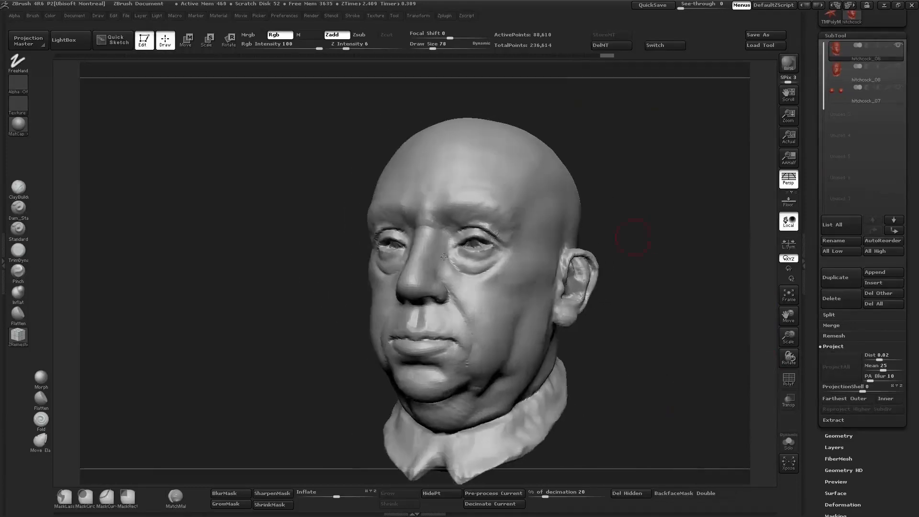
pyautogui.click(788, 380)
pyautogui.click(789, 379)
# Delete the original high-resolution head subtool and select the remeshed head.
pyautogui.keyDown('alt'); pyautogui.moveTo(589, 211); pyautogui.dragTo(562, 217); pyautogui.keyUp('alt')
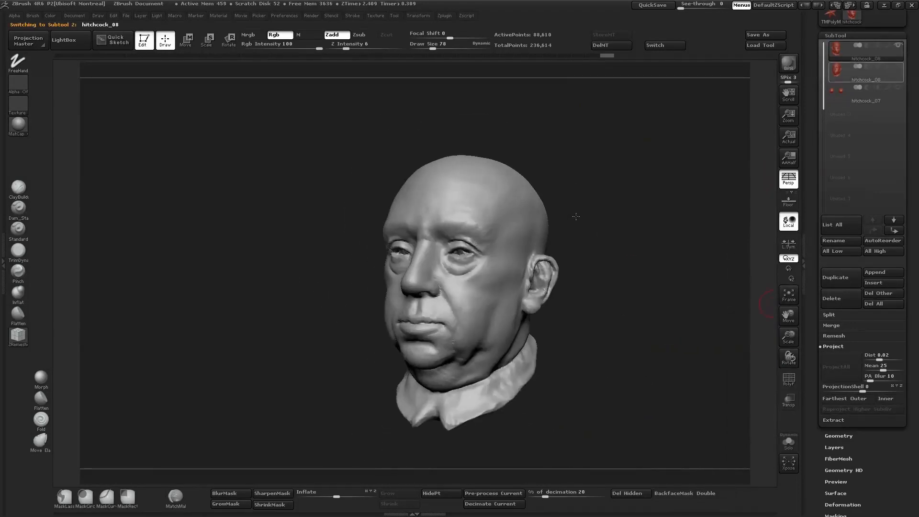
pyautogui.click(842, 298)
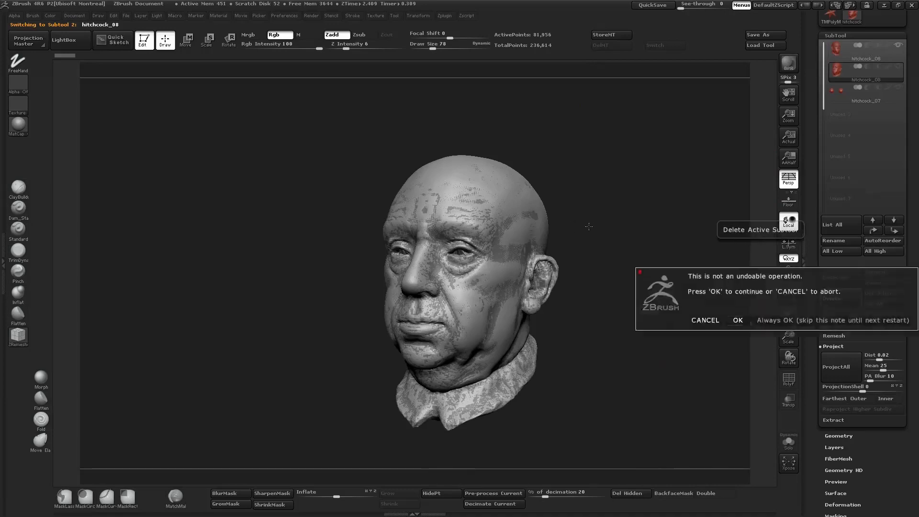
pyautogui.click(739, 320)
pyautogui.keyDown('alt'); pyautogui.moveTo(568, 224); pyautogui.dragTo(551, 223); pyautogui.keyUp('alt')
pyautogui.moveTo(551, 224); pyautogui.dragTo(610, 258)
pyautogui.click(862, 52)
# Check the remeshed head's wireframe across its subdivision levels and save the tool.
pyautogui.hotkey('shift', 'f')
pyautogui.hotkey('shift', 'd')
pyautogui.hotkey('shift', 'd')
pyautogui.press('d')
pyautogui.press('d')
pyautogui.hotkey('ctrl', 'shift', 't')
pyautogui.press('Return')
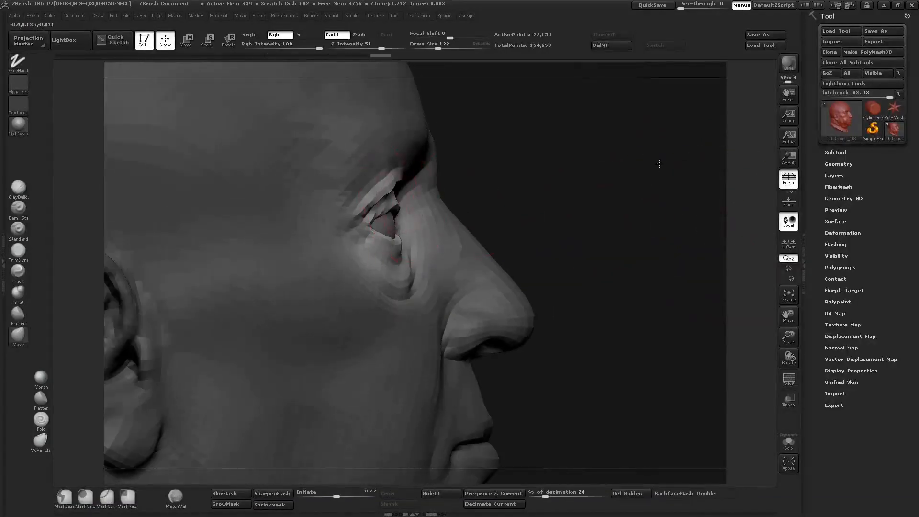
# Reshape the eyelids around the eyeballs in profile and three-quarter views with the Move brush at draw sizes 62 and 82.
pyautogui.press('[')
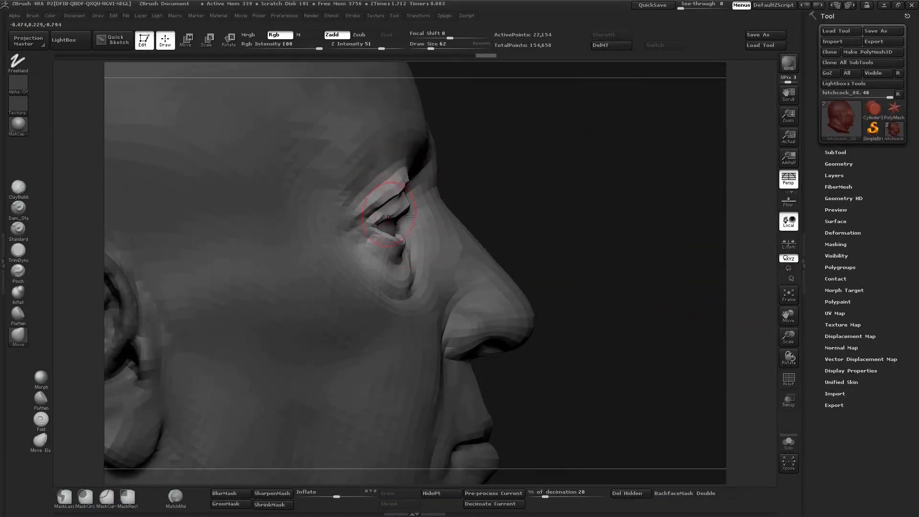
pyautogui.moveTo(409, 217); pyautogui.dragTo(453, 217)
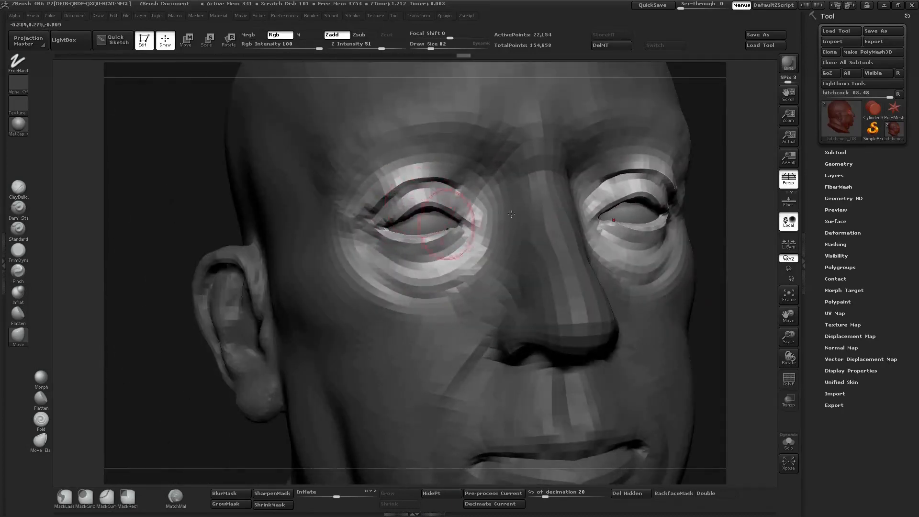
pyautogui.moveTo(512, 214); pyautogui.dragTo(342, 206, button='right')
pyautogui.press(']')
pyautogui.press(']')
pyautogui.moveTo(349, 259); pyautogui.dragTo(531, 225, button='right')
pyautogui.moveTo(692, 227); pyautogui.dragTo(708, 205, button='right')
pyautogui.keyDown('ctrl'); pyautogui.moveTo(611, 214); pyautogui.dragTo(399, 204, button='right'); pyautogui.keyUp('ctrl')
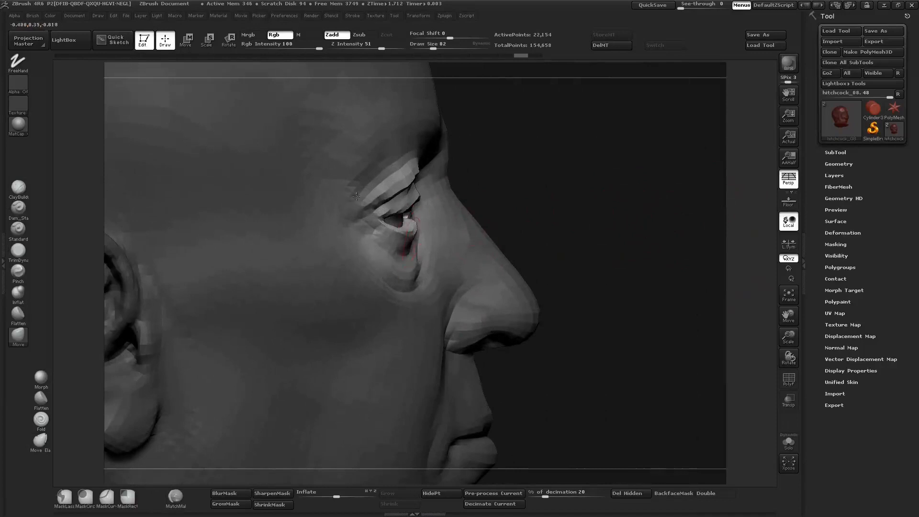
pyautogui.moveTo(335, 220); pyautogui.dragTo(206, 218, button='right')
pyautogui.moveTo(551, 211); pyautogui.dragTo(714, 203, button='right')
pyautogui.moveTo(622, 206)
pyautogui.mouseDown(button='right')
pyautogui.moveTo(699, 205)
pyautogui.moveTo(663, 218)
pyautogui.mouseUp(button='right')
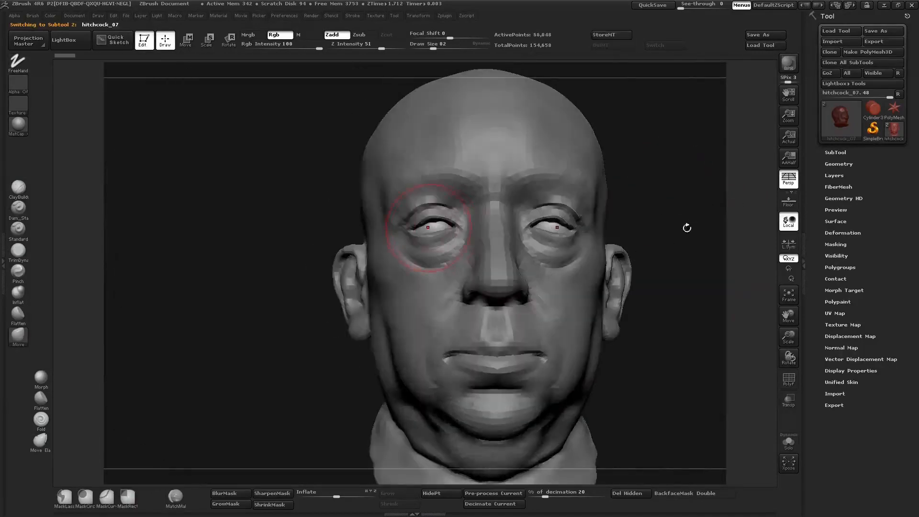
# Reposition the eyeballs inside the sockets with a Transpose move line, checking the fit from the side and front.
pyautogui.press('w')
pyautogui.moveTo(687, 228); pyautogui.dragTo(612, 226, button='right')
pyautogui.moveTo(613, 226); pyautogui.dragTo(653, 221)
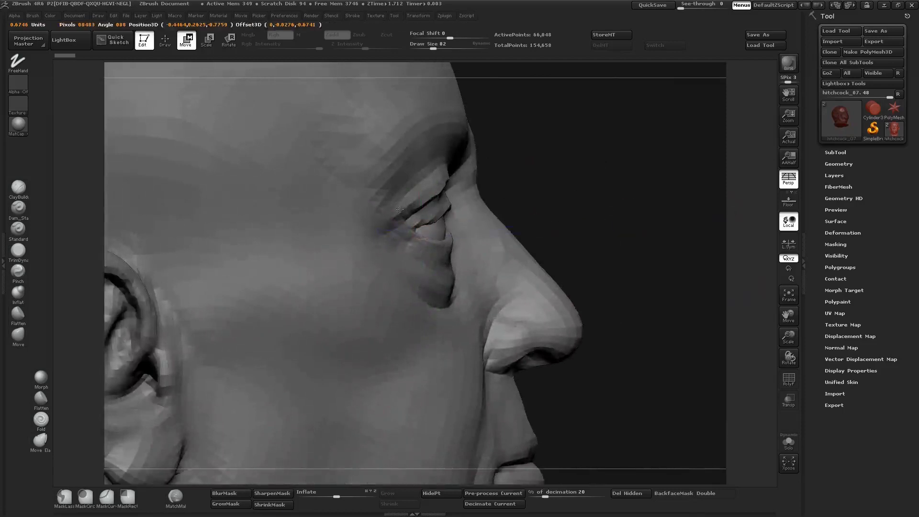
pyautogui.moveTo(399, 209); pyautogui.dragTo(288, 210, button='right')
pyautogui.moveTo(632, 230)
pyautogui.keyDown('ctrl'); pyautogui.mouseDown(button='right')
pyautogui.moveTo(632, 144)
pyautogui.moveTo(632, 230)
pyautogui.mouseUp(button='right'); pyautogui.keyUp('ctrl')
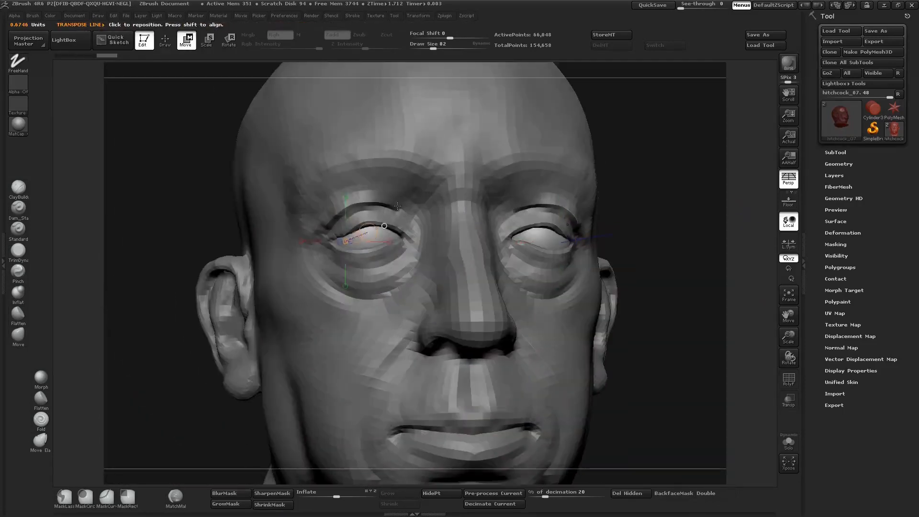
pyautogui.moveTo(398, 205)
pyautogui.mouseDown(button='right')
pyautogui.moveTo(478, 240)
pyautogui.moveTo(405, 207)
pyautogui.moveTo(306, 211)
pyautogui.moveTo(364, 251)
pyautogui.moveTo(401, 234)
pyautogui.moveTo(287, 235)
pyautogui.mouseUp(button='right')
pyautogui.press('q')
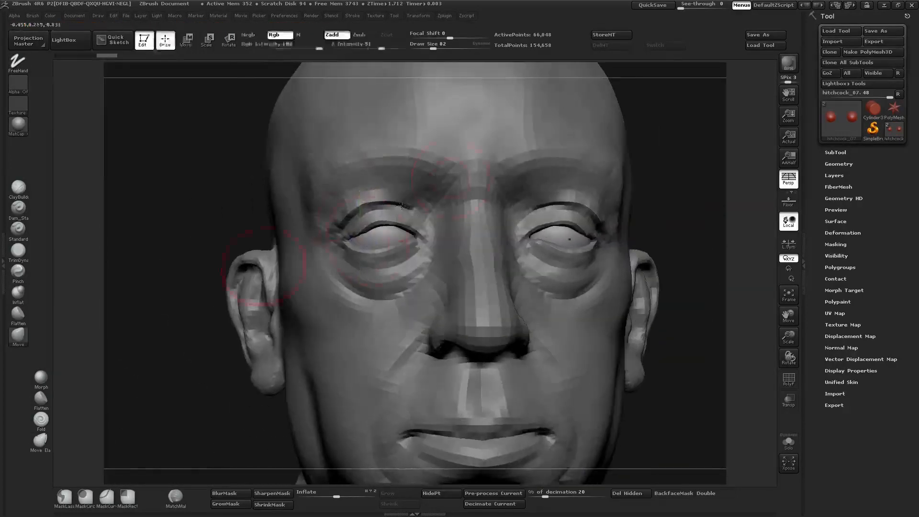
# Select the head and refine the upper eyelid and outer eye corner from below with the Move brush at draw size 78.
pyautogui.keyDown('alt'); pyautogui.click(355, 217); pyautogui.keyUp('alt')
pyautogui.press('s')
pyautogui.moveTo(393, 207); pyautogui.dragTo(397, 212)
pyautogui.moveTo(397, 212)
pyautogui.mouseDown(button='right')
pyautogui.moveTo(359, 215)
pyautogui.moveTo(445, 177)
pyautogui.moveTo(426, 158)
pyautogui.mouseUp(button='right')
pyautogui.press('s')
pyautogui.keyDown('ctrl'); pyautogui.moveTo(426, 158); pyautogui.dragTo(390, 213, button='right'); pyautogui.keyUp('ctrl')
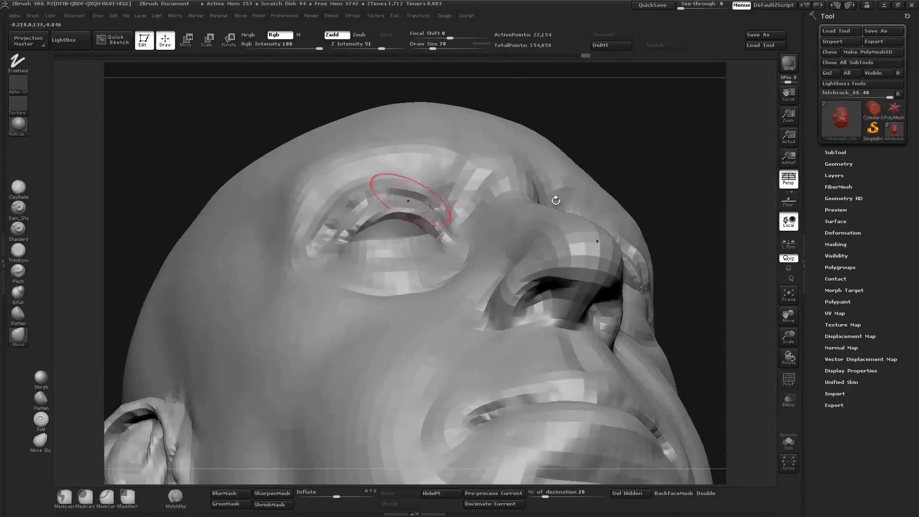
pyautogui.moveTo(541, 204); pyautogui.dragTo(364, 232, button='right')
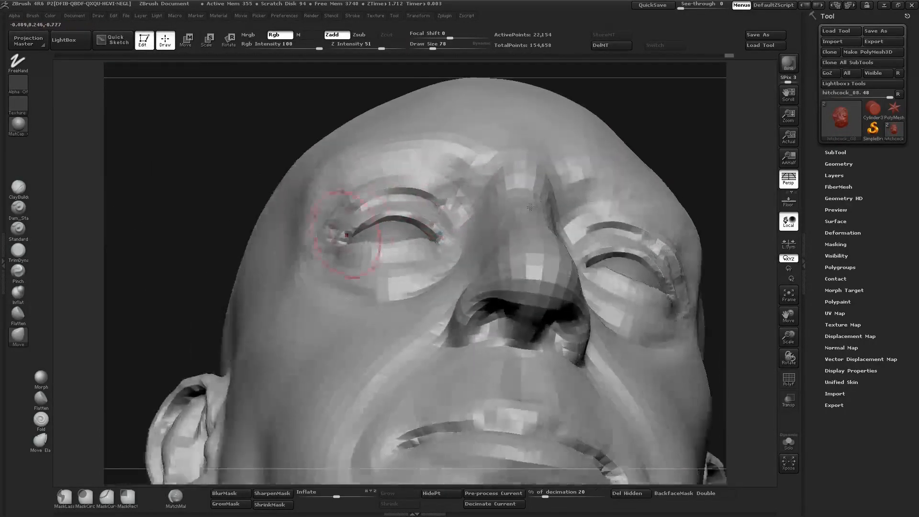
pyautogui.moveTo(349, 235); pyautogui.dragTo(341, 231)
pyautogui.moveTo(364, 230)
pyautogui.mouseDown(button='right')
pyautogui.moveTo(378, 245)
pyautogui.moveTo(665, 165)
pyautogui.mouseUp(button='right')
# Build up the outer eye corner and the eyelid rims with the ClayBuildup brush at draw size 19.
pyautogui.press('1')
pyautogui.press('s')
pyautogui.moveTo(352, 225); pyautogui.dragTo(337, 230)
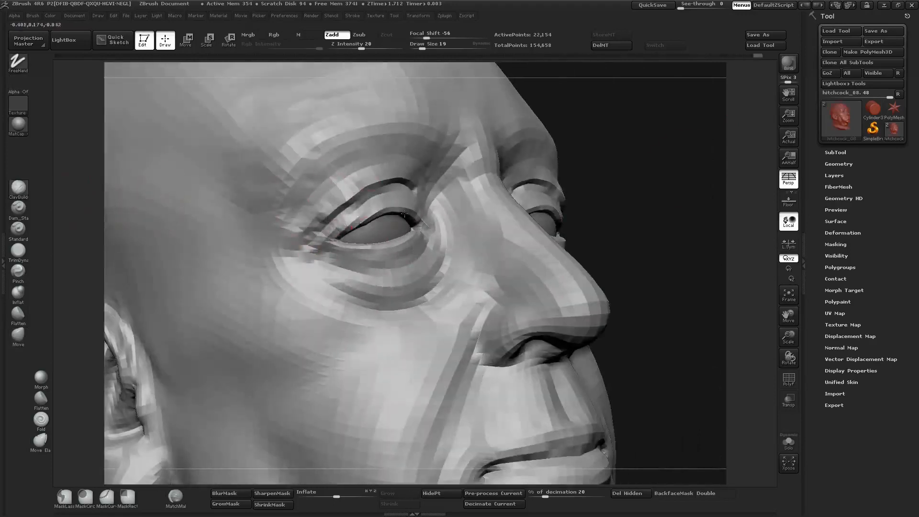
pyautogui.moveTo(405, 214)
pyautogui.mouseDown(button='right')
pyautogui.moveTo(268, 225)
pyautogui.moveTo(273, 158)
pyautogui.mouseUp(button='right')
pyautogui.moveTo(383, 192)
pyautogui.keyDown('ctrl'); pyautogui.mouseDown(button='right')
pyautogui.moveTo(388, 268)
pyautogui.moveTo(435, 214)
pyautogui.mouseUp(button='right'); pyautogui.keyUp('ctrl')
pyautogui.press('2')
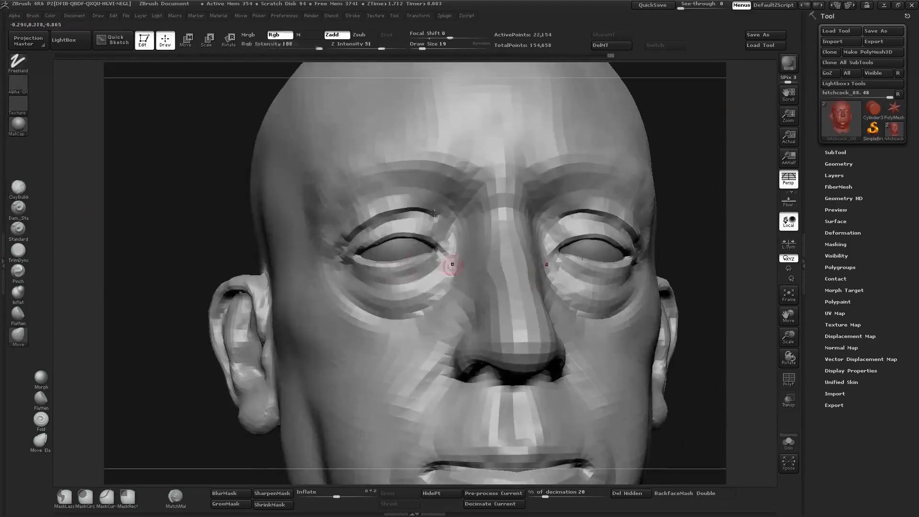
# Raise the head one subdivision level and sculpt the upper eyelid folds with ClayBuildup at draw sizes 37 and 22.
pyautogui.moveTo(745, 212)
pyautogui.keyDown('alt'); pyautogui.mouseDown()
pyautogui.moveTo(714, 209)
pyautogui.moveTo(723, 176)
pyautogui.moveTo(711, 162)
pyautogui.moveTo(690, 158)
pyautogui.moveTo(670, 120)
pyautogui.moveTo(683, 189)
pyautogui.moveTo(637, 193)
pyautogui.mouseUp(); pyautogui.keyUp('alt')
pyautogui.press('d')
pyautogui.press('1')
pyautogui.moveTo(743, 195); pyautogui.dragTo(471, 207)
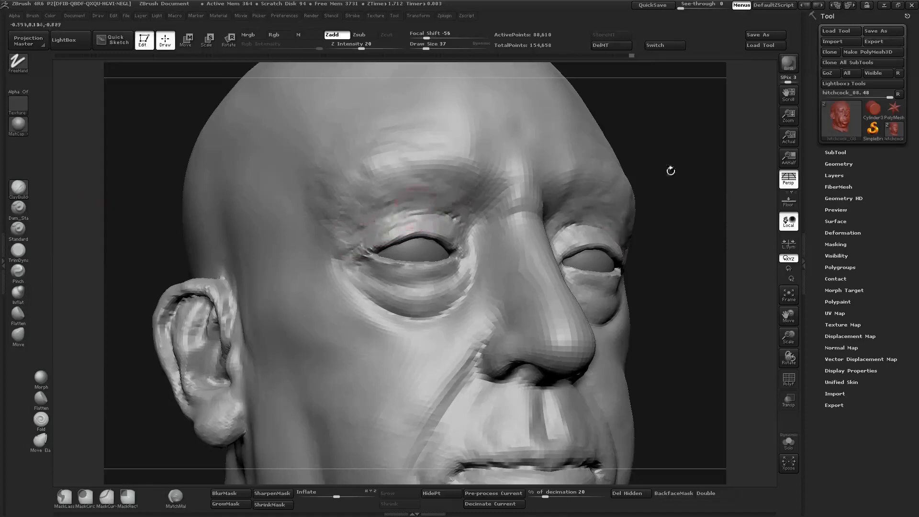
pyautogui.moveTo(671, 202)
pyautogui.mouseDown()
pyautogui.moveTo(606, 201)
pyautogui.moveTo(677, 206)
pyautogui.moveTo(699, 186)
pyautogui.moveTo(664, 193)
pyautogui.moveTo(714, 186)
pyautogui.mouseUp()
pyautogui.hotkey('ctrl', 'z')
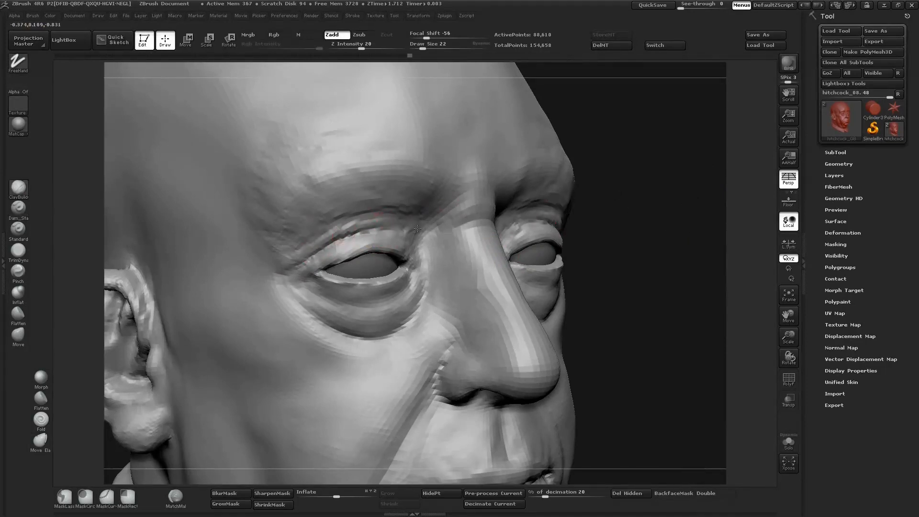
pyautogui.moveTo(680, 196)
pyautogui.mouseDown()
pyautogui.moveTo(618, 199)
pyautogui.moveTo(699, 196)
pyautogui.mouseUp()
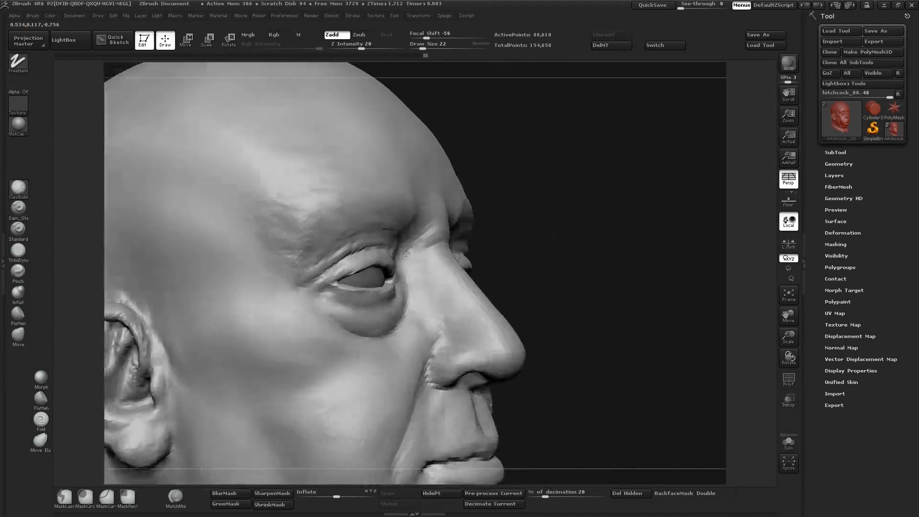
# Sculpt the hollow between the inner eye and nose bridge, and smooth the brow ridges at draw size 35.
pyautogui.moveTo(406, 254); pyautogui.dragTo(407, 235)
pyautogui.moveTo(419, 223)
pyautogui.mouseDown()
pyautogui.moveTo(390, 221)
pyautogui.moveTo(450, 239)
pyautogui.mouseUp()
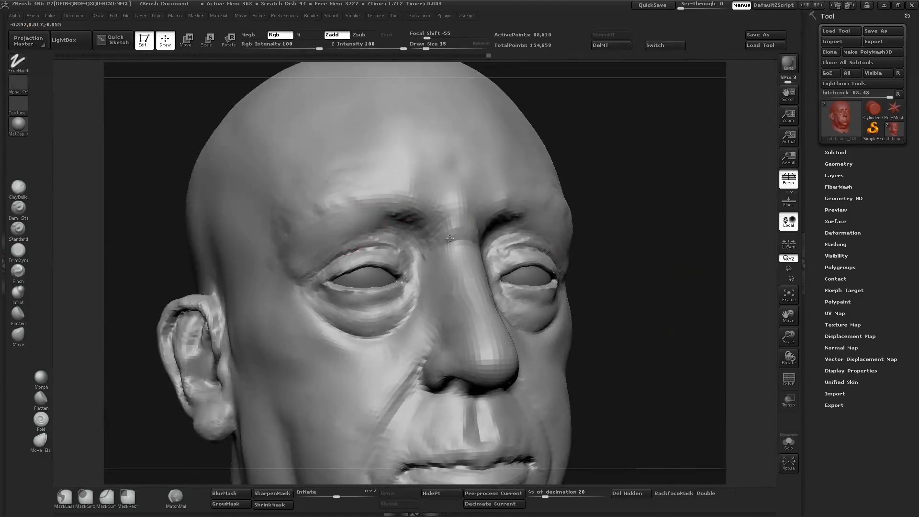
pyautogui.keyDown('shift'); pyautogui.moveTo(352, 206); pyautogui.dragTo(407, 208); pyautogui.keyUp('shift')
pyautogui.moveTo(401, 223); pyautogui.dragTo(350, 228)
pyautogui.keyDown('shift'); pyautogui.moveTo(424, 220); pyautogui.dragTo(390, 224); pyautogui.keyUp('shift')
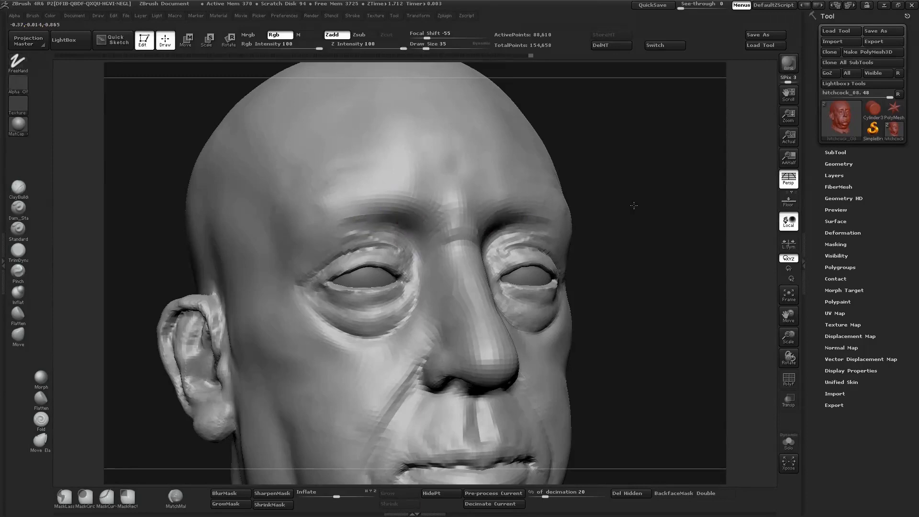
pyautogui.keyDown('alt'); pyautogui.moveTo(634, 205); pyautogui.dragTo(550, 214); pyautogui.keyUp('alt')
pyautogui.moveTo(551, 214)
pyautogui.keyDown('shift'); pyautogui.mouseDown()
pyautogui.moveTo(645, 205)
pyautogui.moveTo(589, 223)
pyautogui.mouseUp(); pyautogui.keyUp('shift')
# Smooth the outer eye area and the bag under the eye, and build up the eyelid rim at draw size 19.
pyautogui.moveTo(665, 268)
pyautogui.mouseDown()
pyautogui.moveTo(666, 182)
pyautogui.moveTo(685, 268)
pyautogui.mouseUp()
pyautogui.moveTo(319, 314)
pyautogui.mouseDown()
pyautogui.moveTo(365, 274)
pyautogui.moveTo(313, 314)
pyautogui.mouseUp()
pyautogui.keyDown('shift'); pyautogui.moveTo(333, 311); pyautogui.dragTo(410, 278); pyautogui.keyUp('shift')
pyautogui.moveTo(690, 229); pyautogui.dragTo(646, 230)
pyautogui.moveTo(423, 255); pyautogui.dragTo(407, 230, button='right')
pyautogui.moveTo(367, 272); pyautogui.dragTo(441, 271)
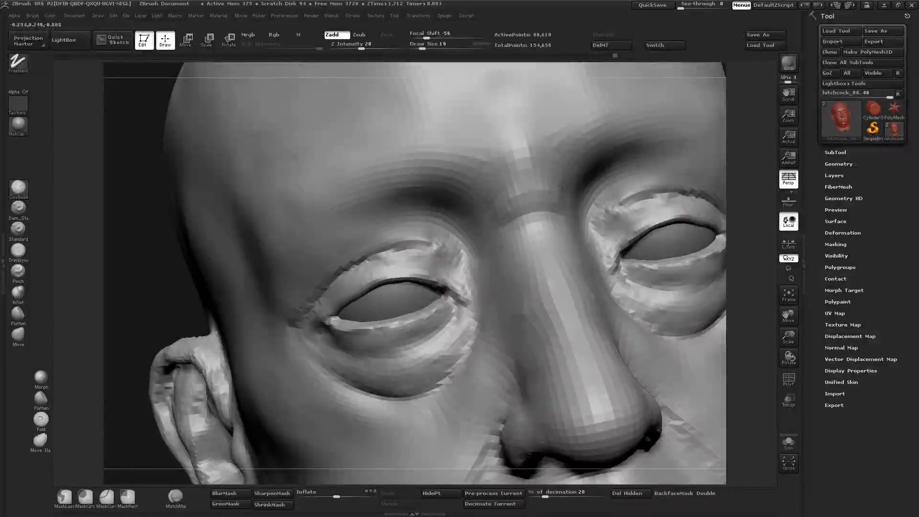
# Define the inner and outer eye corners with ClayBuildup at draw size 19, working from front and low three-quarter views.
pyautogui.click(788, 442)
pyautogui.moveTo(740, 230); pyautogui.dragTo(800, 228)
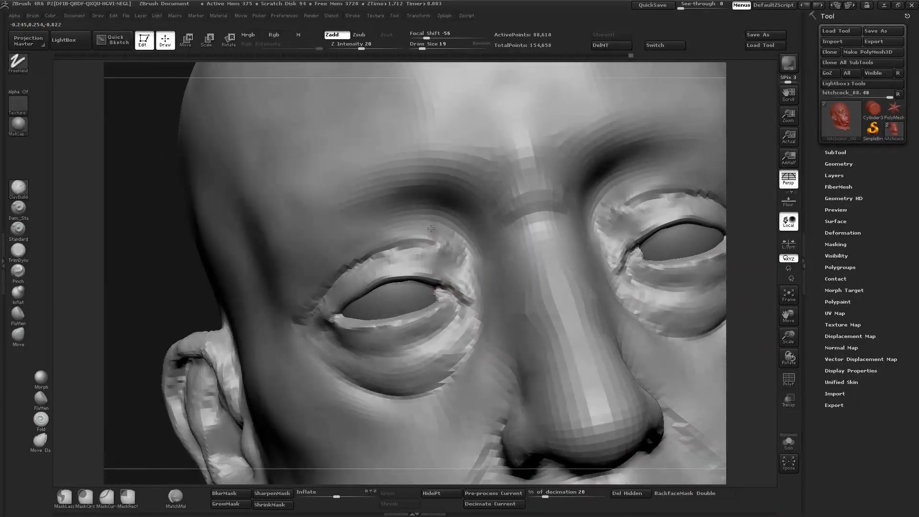
pyautogui.moveTo(442, 291); pyautogui.dragTo(437, 298)
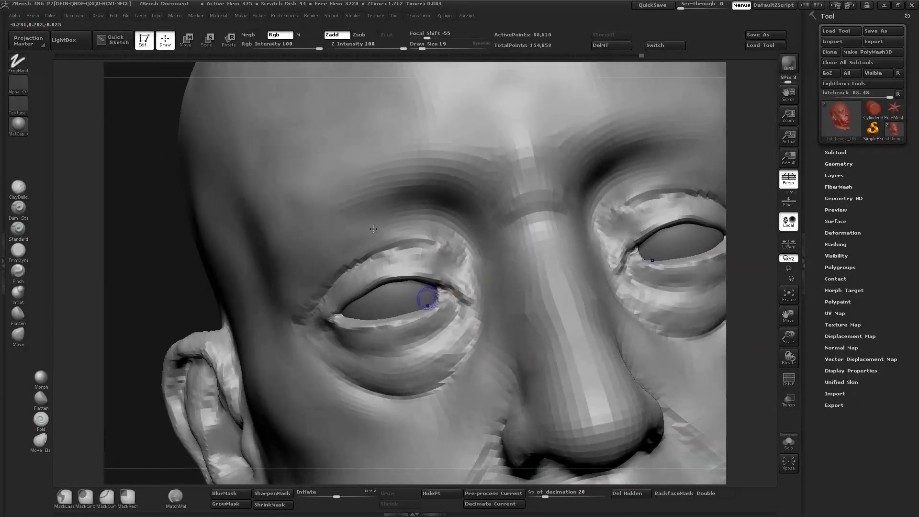
pyautogui.moveTo(755, 147); pyautogui.dragTo(628, 193)
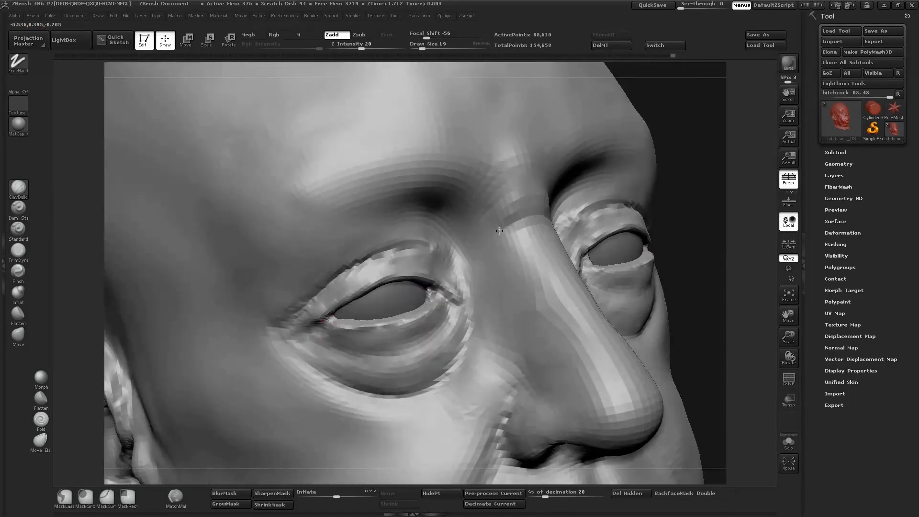
pyautogui.press('shift')
pyautogui.moveTo(707, 254); pyautogui.dragTo(654, 221)
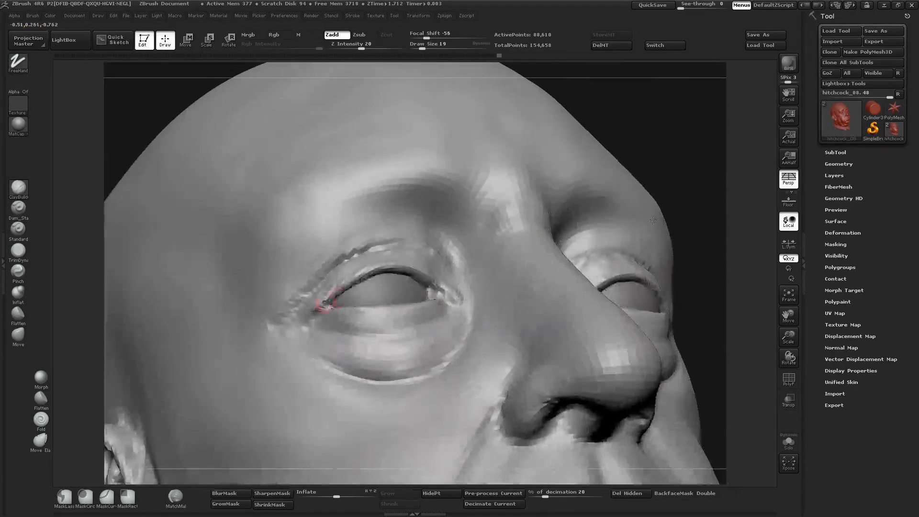
pyautogui.moveTo(537, 224); pyautogui.dragTo(547, 224)
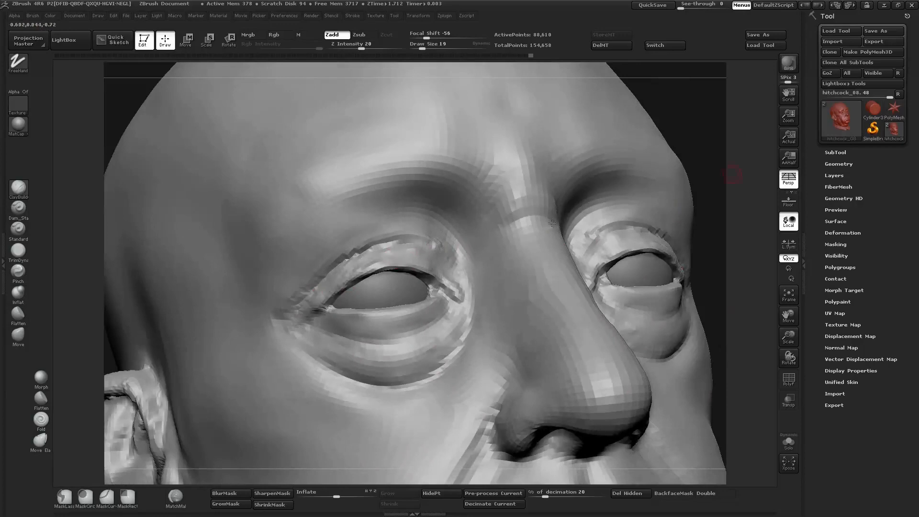
# Refine the inner eye corners and soften the upper eyelid creases at draw size 19, checking the head from front and side.
pyautogui.press('f')
pyautogui.keyDown('alt'); pyautogui.moveTo(550, 158); pyautogui.dragTo(550, 119); pyautogui.keyUp('alt')
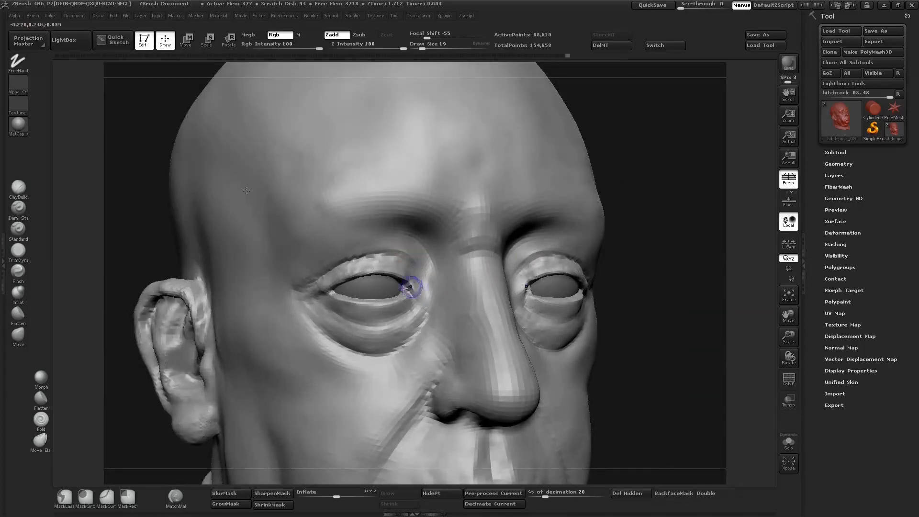
pyautogui.press('f')
pyautogui.keyDown('alt'); pyautogui.moveTo(649, 230); pyautogui.dragTo(650, 193); pyautogui.keyUp('alt')
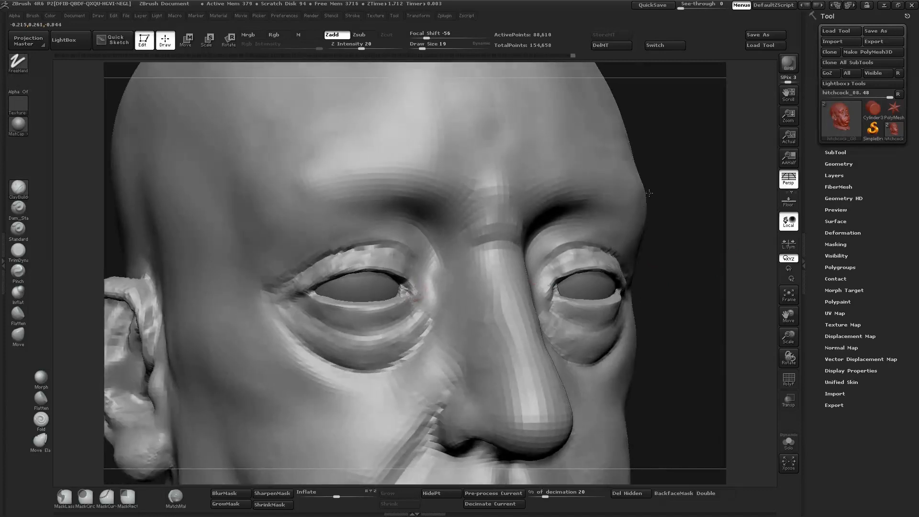
pyautogui.press('f')
pyautogui.moveTo(206, 199); pyautogui.dragTo(296, 208)
pyautogui.press('f')
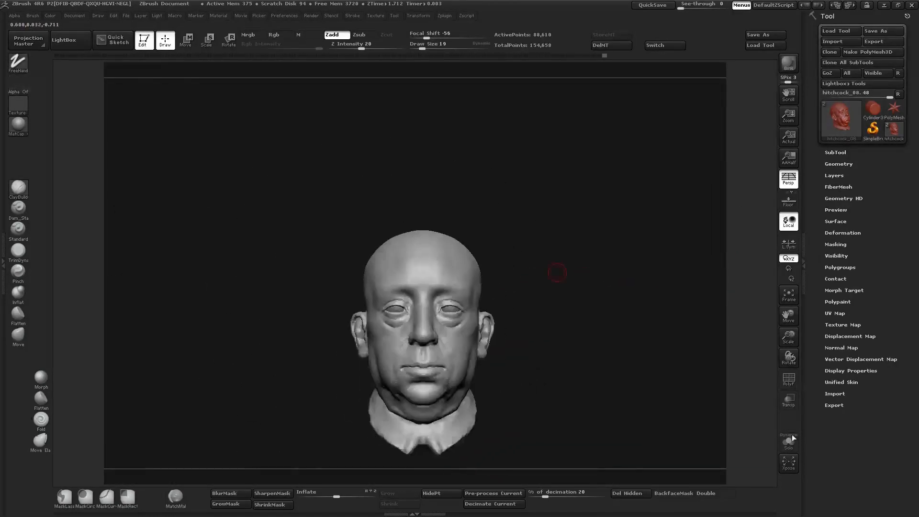
pyautogui.moveTo(559, 273)
pyautogui.keyDown('alt'); pyautogui.mouseDown()
pyautogui.moveTo(558, 312)
pyautogui.moveTo(647, 347)
pyautogui.moveTo(617, 425)
pyautogui.moveTo(644, 417)
pyautogui.moveTo(648, 334)
pyautogui.moveTo(788, 386)
pyautogui.mouseUp(); pyautogui.keyUp('alt')
pyautogui.press('f')
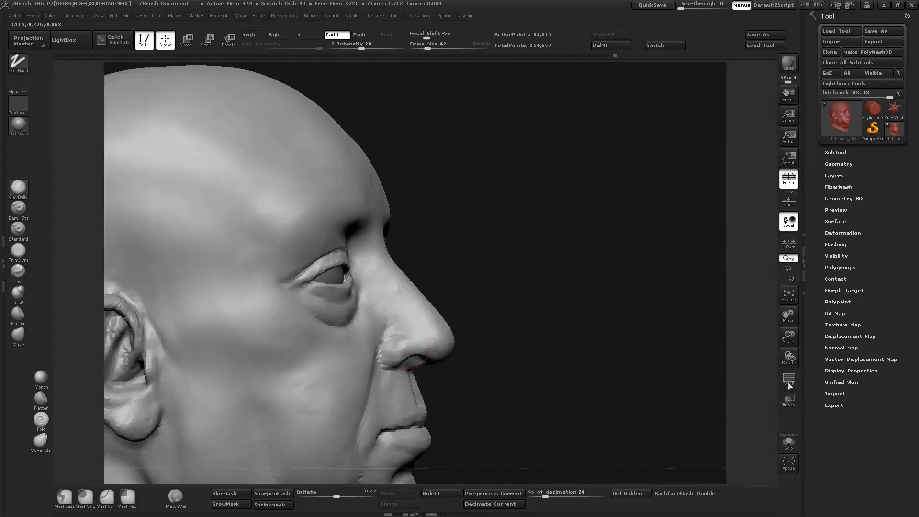
# Sculpt the nostril wings, cheeks and nasolabial folds down to the mouth corners with ClayBuildup at draw size 30.
pyautogui.click(421, 46)
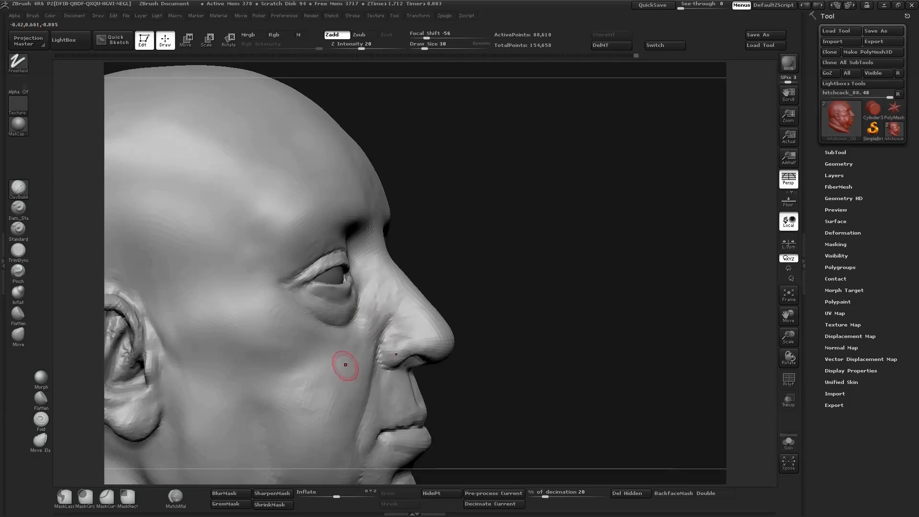
pyautogui.press('f')
pyautogui.moveTo(495, 310)
pyautogui.keyDown('alt'); pyautogui.mouseDown()
pyautogui.moveTo(511, 160)
pyautogui.moveTo(526, 279)
pyautogui.moveTo(352, 259)
pyautogui.mouseUp(); pyautogui.keyUp('alt')
pyautogui.moveTo(480, 304); pyautogui.dragTo(426, 302)
pyautogui.moveTo(353, 220); pyautogui.dragTo(332, 261)
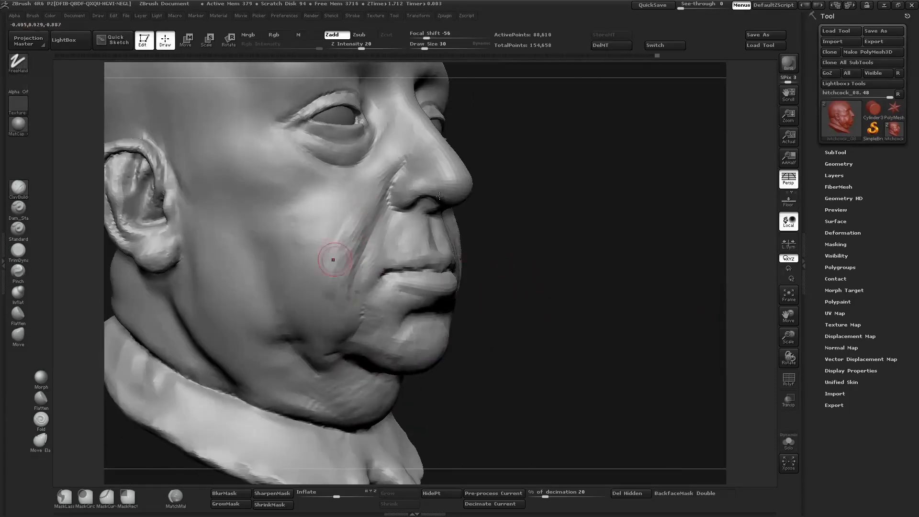
pyautogui.moveTo(522, 297)
pyautogui.keyDown('alt'); pyautogui.mouseDown()
pyautogui.moveTo(534, 199)
pyautogui.moveTo(587, 206)
pyautogui.mouseUp(); pyautogui.keyUp('alt')
pyautogui.keyDown('alt'); pyautogui.moveTo(439, 194); pyautogui.dragTo(445, 297); pyautogui.keyUp('alt')
pyautogui.moveTo(605, 304); pyautogui.dragTo(546, 304)
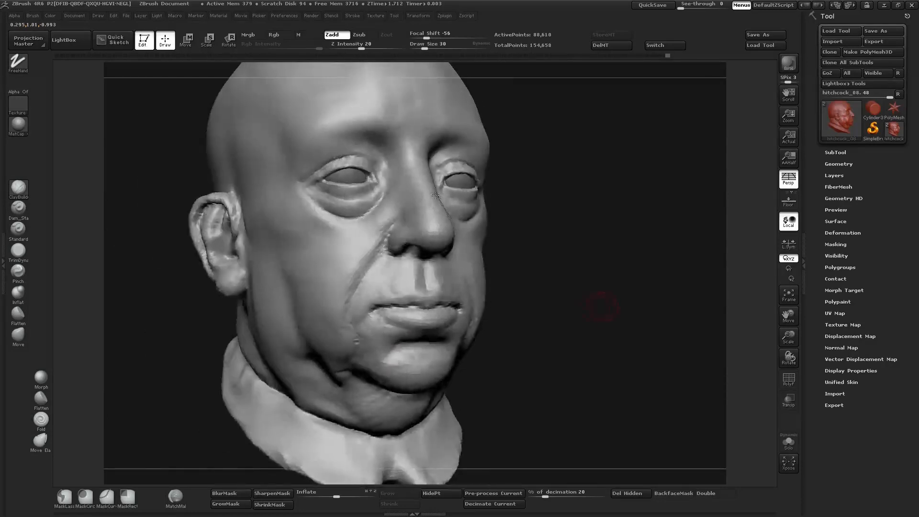
pyautogui.moveTo(605, 304); pyautogui.dragTo(560, 201)
pyautogui.moveTo(560, 268); pyautogui.dragTo(517, 264)
pyautogui.keyDown('alt'); pyautogui.moveTo(383, 235); pyautogui.dragTo(321, 252); pyautogui.keyUp('alt')
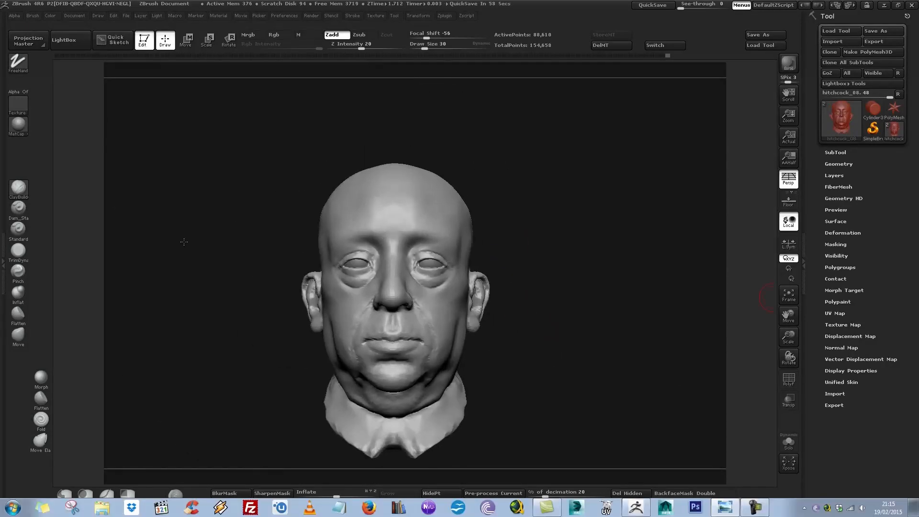
# Adjust the overall proportions of the face with the Move brush at draw size 126.
pyautogui.press('s')
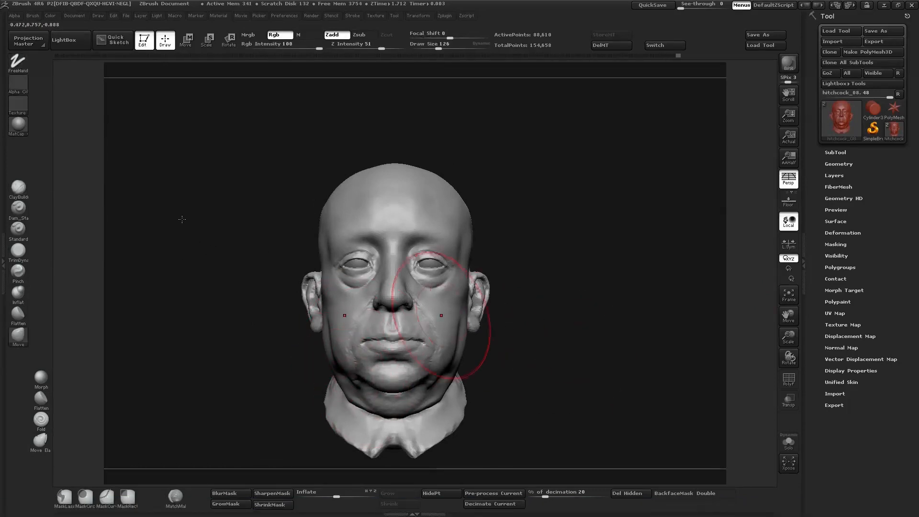
pyautogui.moveTo(183, 241)
pyautogui.mouseDown()
pyautogui.moveTo(164, 243)
pyautogui.moveTo(10, 343)
pyautogui.moveTo(193, 283)
pyautogui.moveTo(170, 243)
pyautogui.mouseUp()
pyautogui.moveTo(361, 237)
pyautogui.keyDown('shift'); pyautogui.mouseDown()
pyautogui.moveTo(516, 298)
pyautogui.moveTo(333, 256)
pyautogui.moveTo(353, 254)
pyautogui.moveTo(346, 235)
pyautogui.mouseUp(); pyautogui.keyUp('shift')
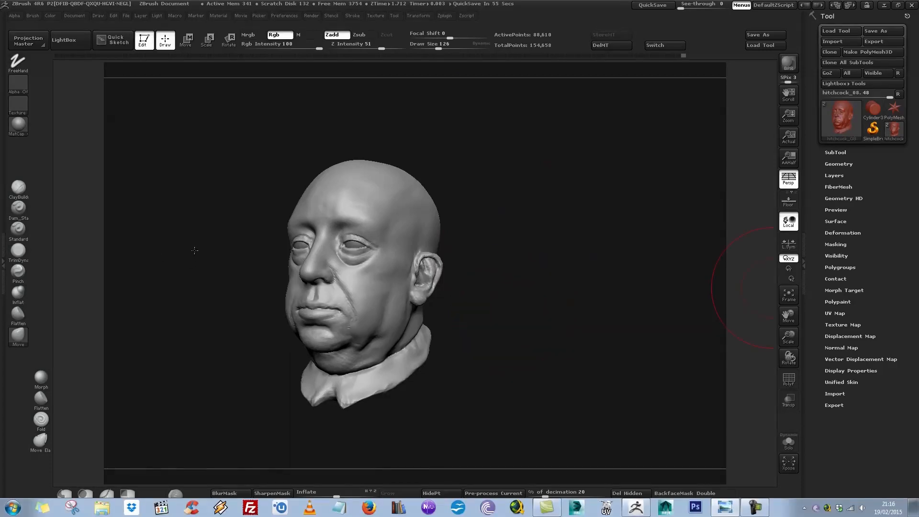
# Sculpt the frown lines between the eyebrows and the forehead creases with ClayBuildup at draw size 22.
pyautogui.moveTo(194, 251)
pyautogui.keyDown('alt'); pyautogui.mouseDown()
pyautogui.moveTo(197, 205)
pyautogui.moveTo(256, 168)
pyautogui.mouseUp(); pyautogui.keyUp('alt')
pyautogui.press('1')
pyautogui.press('s')
pyautogui.moveTo(367, 244); pyautogui.dragTo(347, 226)
pyautogui.keyDown('shift'); pyautogui.moveTo(599, 132); pyautogui.dragTo(637, 127); pyautogui.keyUp('shift')
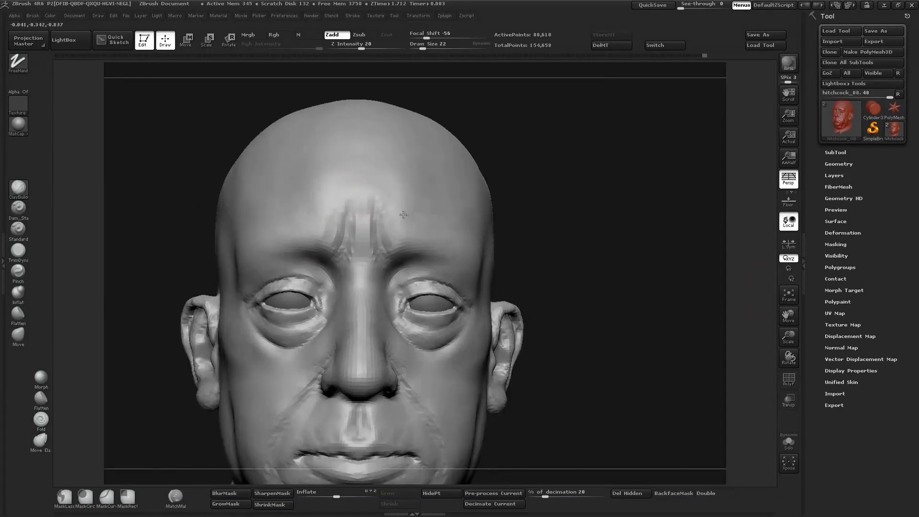
pyautogui.moveTo(386, 245); pyautogui.dragTo(376, 199)
pyautogui.moveTo(391, 239); pyautogui.dragTo(394, 206)
pyautogui.moveTo(640, 157); pyautogui.dragTo(448, 206)
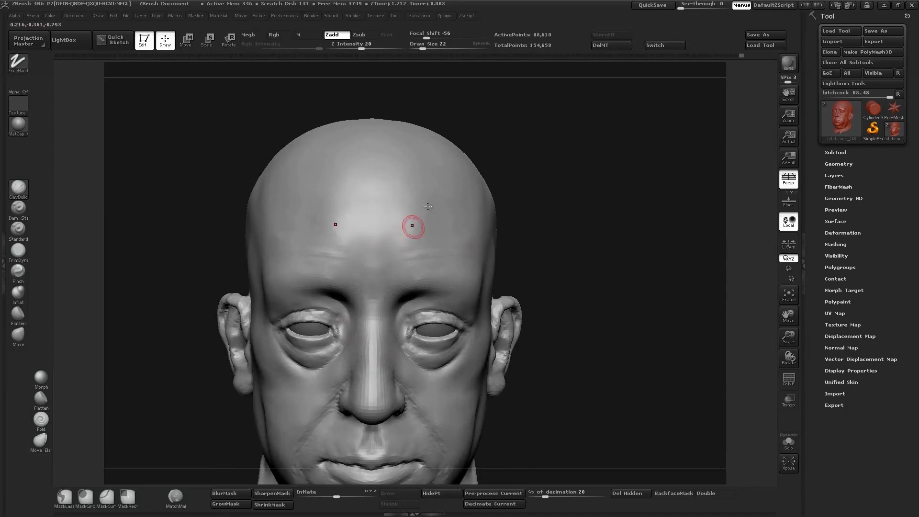
# Smooth the forehead in profile and build up the brow and temple in front of the ear with ClayBuildup at draw size 60.
pyautogui.keyDown('alt'); pyautogui.moveTo(519, 268); pyautogui.dragTo(497, 263); pyautogui.keyUp('alt')
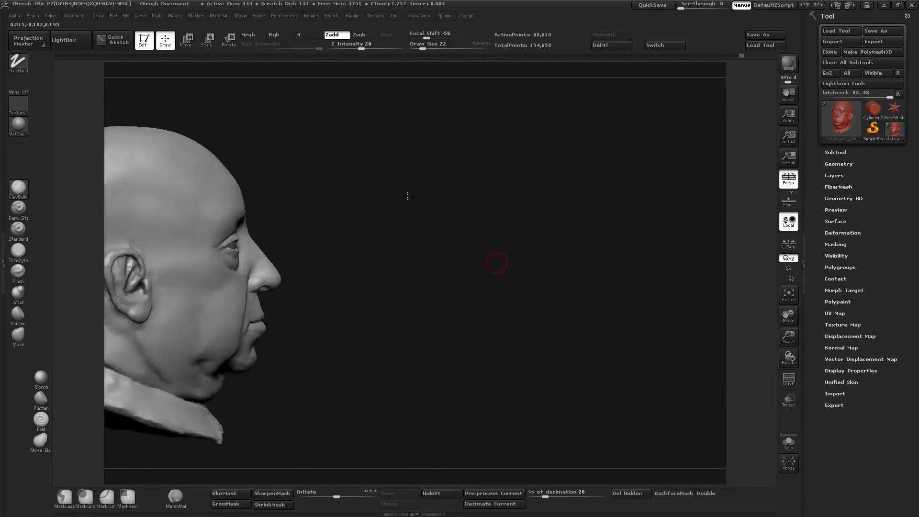
pyautogui.keyDown('alt'); pyautogui.moveTo(408, 196); pyautogui.dragTo(581, 197); pyautogui.keyUp('alt')
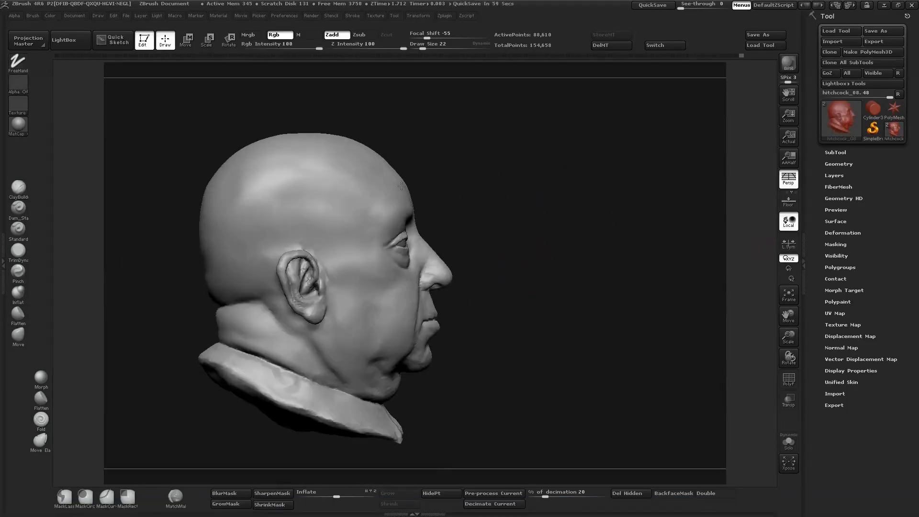
pyautogui.moveTo(402, 185); pyautogui.dragTo(367, 197)
pyautogui.keyDown('ctrl'); pyautogui.moveTo(380, 196); pyautogui.dragTo(268, 180, button='right'); pyautogui.keyUp('ctrl')
pyautogui.keyDown('alt'); pyautogui.moveTo(268, 180); pyautogui.dragTo(421, 199, button='right'); pyautogui.keyUp('alt')
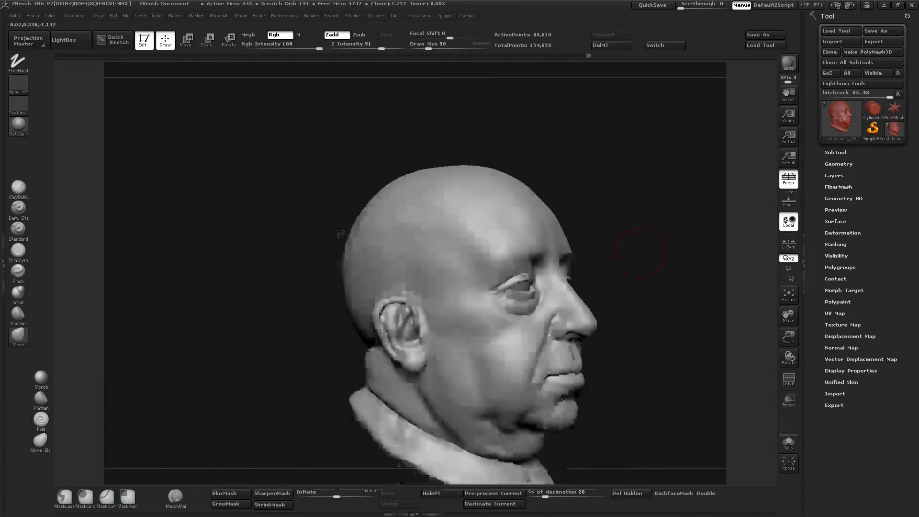
pyautogui.keyDown('alt'); pyautogui.moveTo(341, 234); pyautogui.dragTo(699, 188); pyautogui.keyUp('alt')
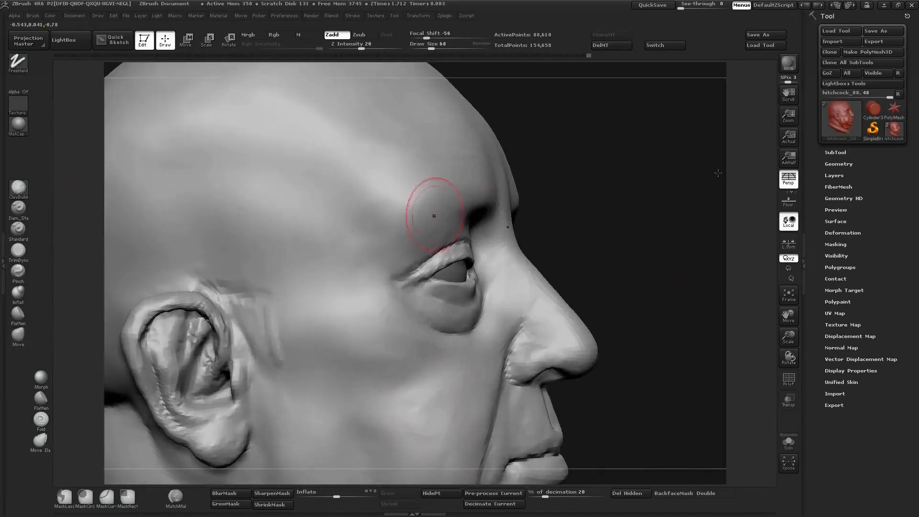
pyautogui.moveTo(617, 210); pyautogui.dragTo(479, 216)
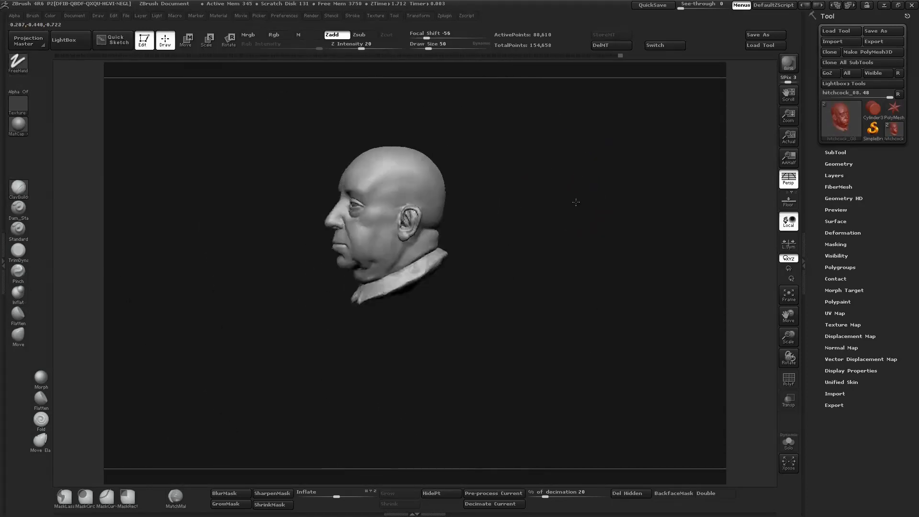
# Sculpt the nostril crease, mouth corner and jowl from below with ClayBuildup at draw size 26.
pyautogui.moveTo(590, 223)
pyautogui.mouseDown()
pyautogui.moveTo(604, 262)
pyautogui.moveTo(622, 228)
pyautogui.mouseUp()
pyautogui.press('s')
pyautogui.moveTo(444, 281); pyautogui.dragTo(440, 281)
pyautogui.moveTo(623, 238); pyautogui.dragTo(537, 283)
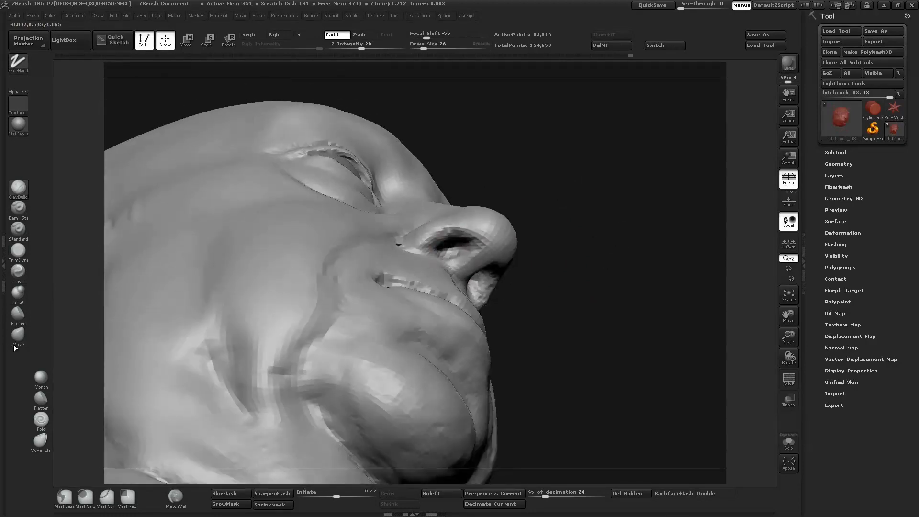
pyautogui.moveTo(459, 265); pyautogui.dragTo(648, 136)
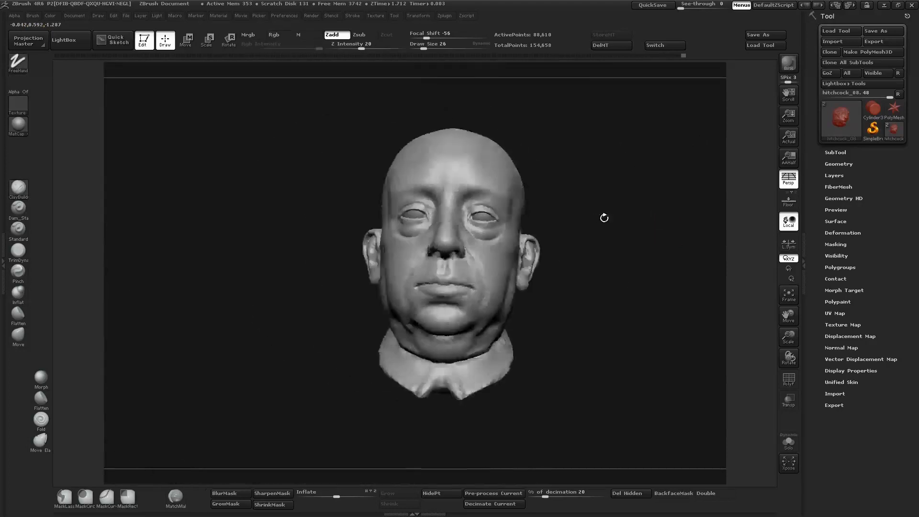
# Reshape the upper eyelids with the Move brush at draw size 86 and detail the inner eye corners with ClayBuildup at size 19.
pyautogui.moveTo(605, 215); pyautogui.dragTo(636, 215)
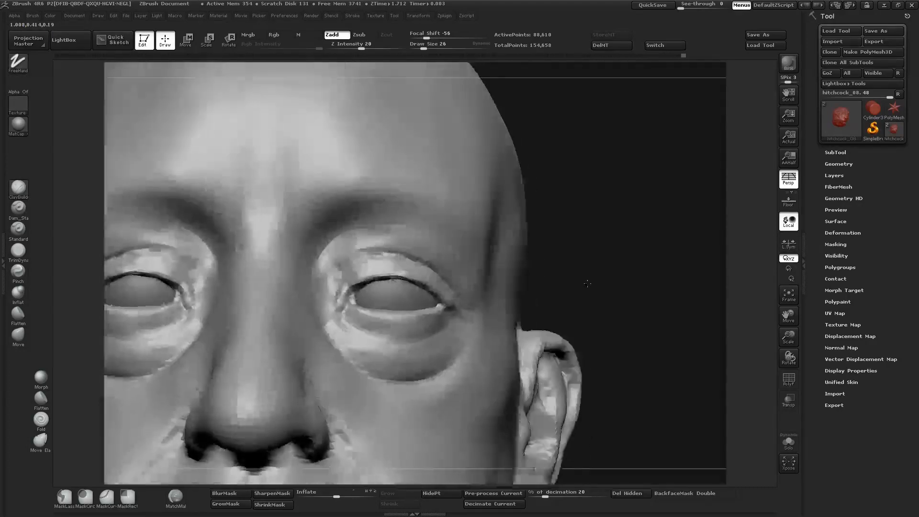
pyautogui.moveTo(764, 185); pyautogui.dragTo(747, 209)
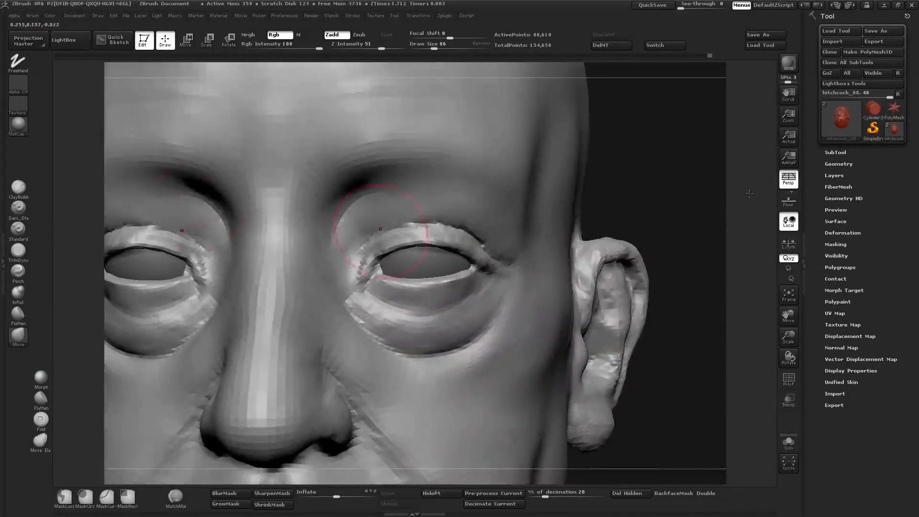
pyautogui.press('s')
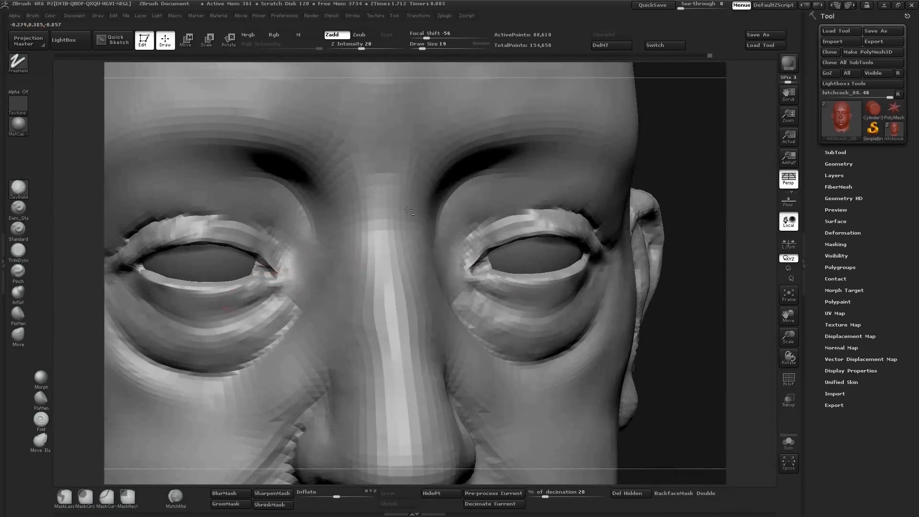
# Examine the eye area and the whole head from front, three-quarter and side views.
pyautogui.moveTo(362, 235); pyautogui.dragTo(463, 214, button='right')
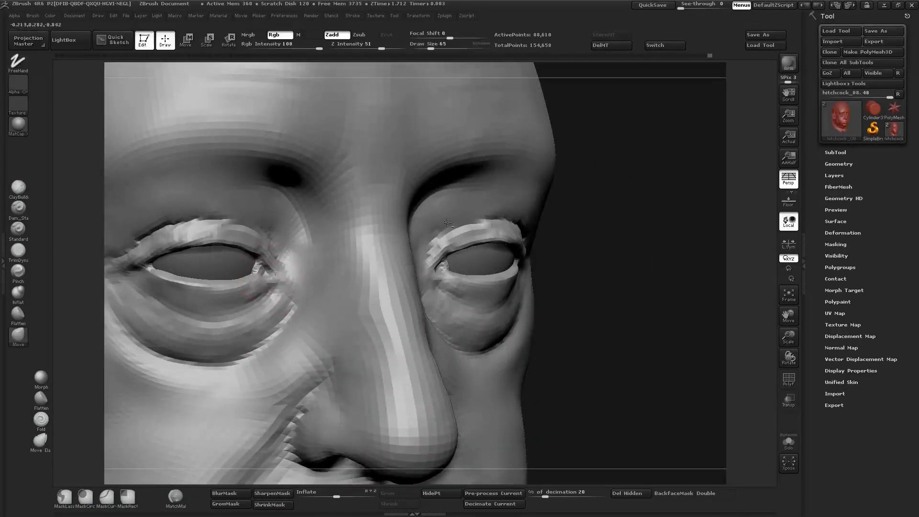
pyautogui.moveTo(700, 207); pyautogui.dragTo(684, 187)
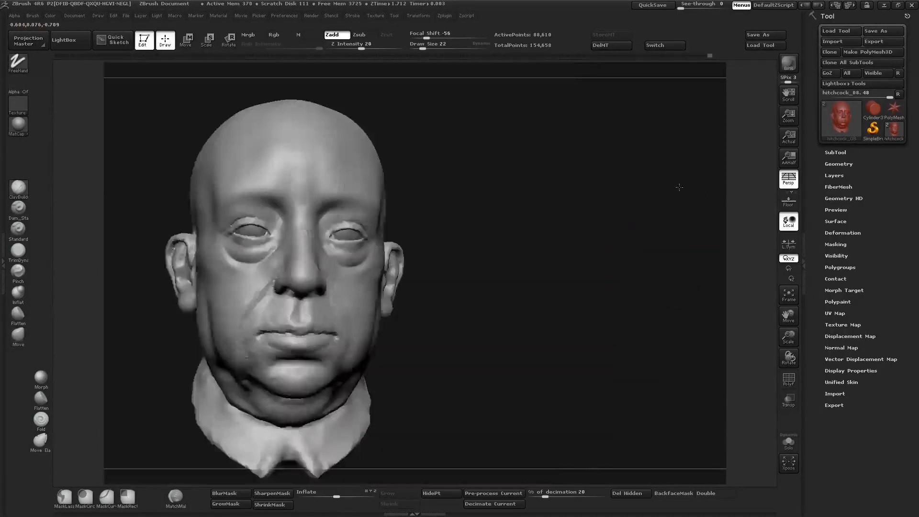
pyautogui.moveTo(412, 201); pyautogui.dragTo(447, 181)
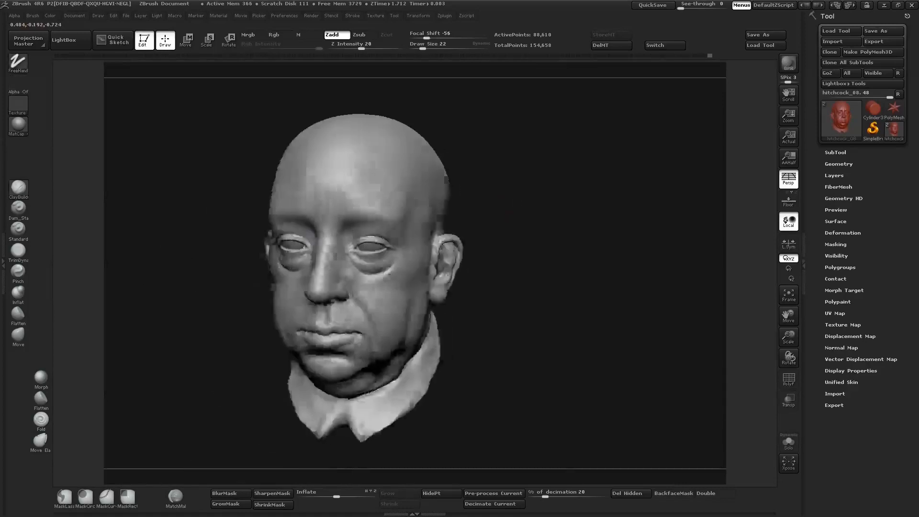
pyautogui.keyDown('alt'); pyautogui.moveTo(622, 239); pyautogui.dragTo(565, 225); pyautogui.keyUp('alt')
pyautogui.moveTo(565, 254)
pyautogui.keyDown('alt'); pyautogui.mouseDown()
pyautogui.moveTo(564, 206)
pyautogui.moveTo(564, 269)
pyautogui.mouseUp(); pyautogui.keyUp('alt')
pyautogui.moveTo(670, 254); pyautogui.dragTo(603, 270)
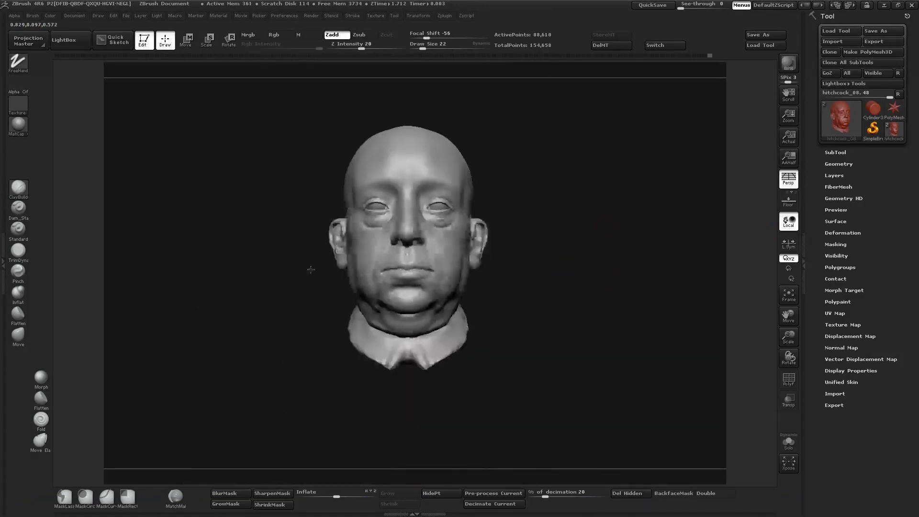
pyautogui.keyDown('alt'); pyautogui.moveTo(312, 267); pyautogui.dragTo(305, 269); pyautogui.keyUp('alt')
pyautogui.moveTo(356, 257)
pyautogui.mouseDown()
pyautogui.moveTo(370, 252)
pyautogui.moveTo(322, 263)
pyautogui.moveTo(372, 244)
pyautogui.moveTo(606, 214)
pyautogui.mouseUp()
pyautogui.moveTo(77, 209)
pyautogui.mouseDown()
pyautogui.moveTo(63, 208)
pyautogui.moveTo(638, 228)
pyautogui.mouseUp()
pyautogui.keyDown('alt'); pyautogui.moveTo(311, 210); pyautogui.dragTo(317, 250); pyautogui.keyUp('alt')
# Build up the area behind the ear and along the neck with ClayBuildup at draw size 42, and smooth it.
pyautogui.press('s')
pyautogui.moveTo(417, 320); pyautogui.dragTo(413, 320)
pyautogui.moveTo(332, 316)
pyautogui.keyDown('alt'); pyautogui.mouseDown()
pyautogui.moveTo(311, 256)
pyautogui.moveTo(316, 278)
pyautogui.mouseUp(); pyautogui.keyUp('alt')
pyautogui.moveTo(230, 287); pyautogui.dragTo(412, 268)
pyautogui.keyDown('shift'); pyautogui.moveTo(325, 261); pyautogui.dragTo(431, 275); pyautogui.keyUp('shift')
pyautogui.moveTo(674, 323)
pyautogui.mouseDown()
pyautogui.moveTo(351, 234)
pyautogui.moveTo(409, 243)
pyautogui.mouseUp()
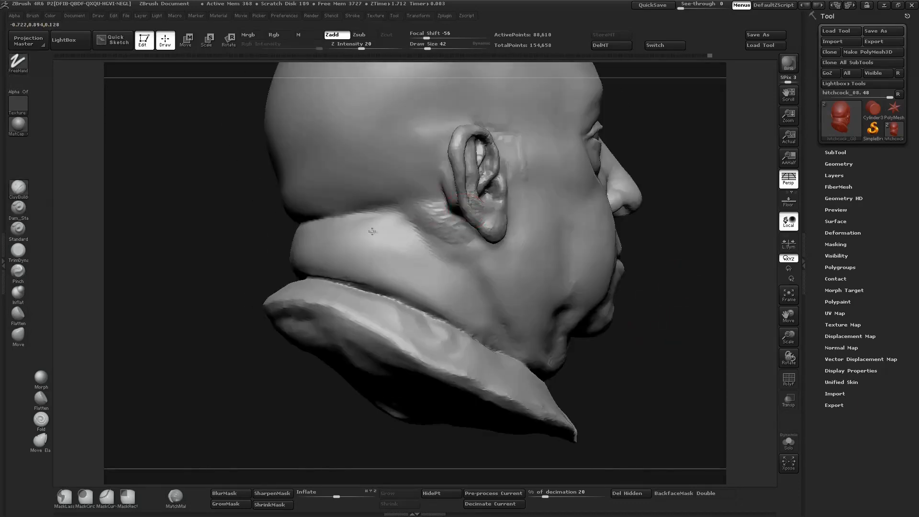
pyautogui.keyDown('shift'); pyautogui.moveTo(434, 213); pyautogui.dragTo(467, 211); pyautogui.keyUp('shift')
pyautogui.moveTo(723, 124); pyautogui.dragTo(630, 271)
pyautogui.keyDown('shift'); pyautogui.moveTo(369, 257); pyautogui.dragTo(355, 233); pyautogui.keyUp('shift')
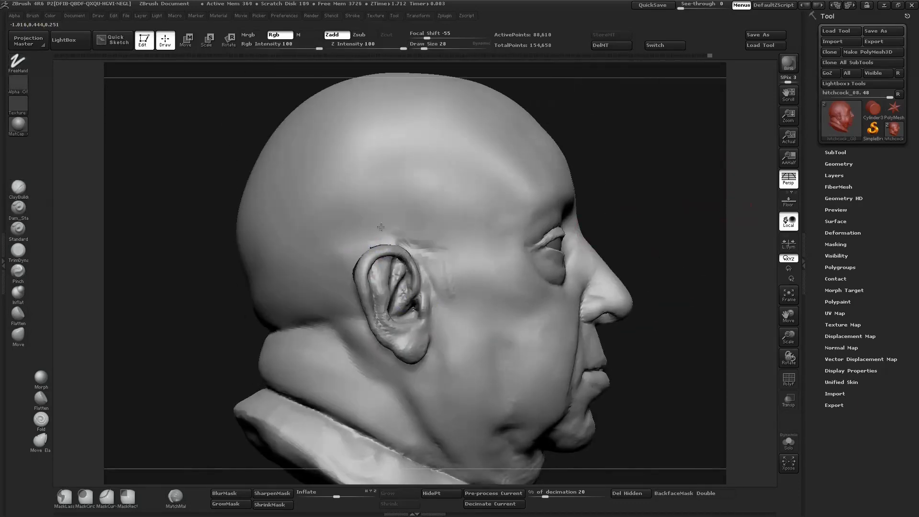
# Sculpt the ear's upper rim and its junction with the head using ClayBuildup at draw size 20.
pyautogui.moveTo(71, 180); pyautogui.dragTo(31, 197)
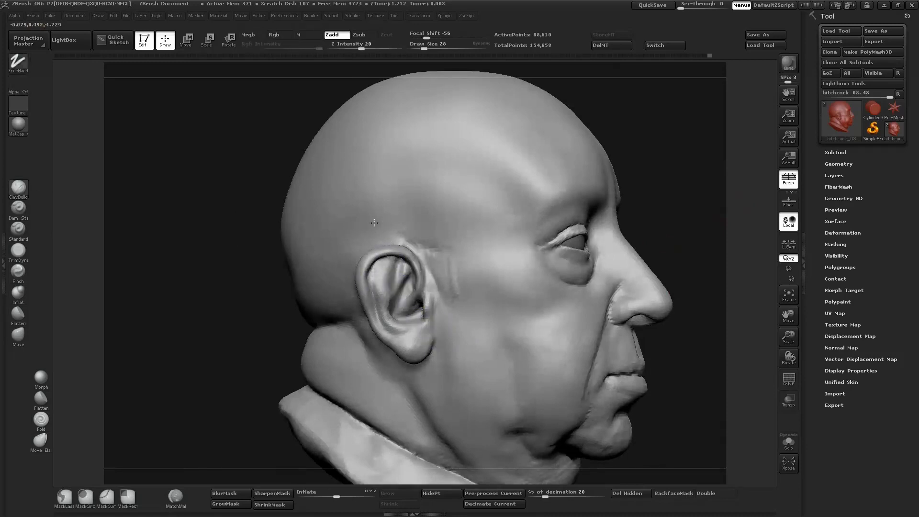
pyautogui.keyDown('alt'); pyautogui.moveTo(374, 222); pyautogui.dragTo(291, 260); pyautogui.keyUp('alt')
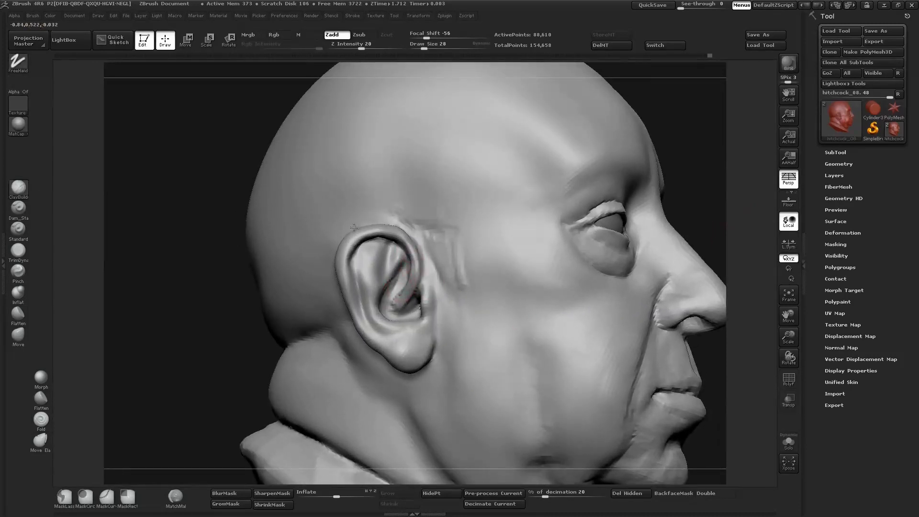
pyautogui.keyDown('shift'); pyautogui.moveTo(354, 227); pyautogui.dragTo(410, 227); pyautogui.keyUp('shift')
pyautogui.moveTo(296, 268)
pyautogui.mouseDown()
pyautogui.moveTo(276, 230)
pyautogui.moveTo(220, 218)
pyautogui.mouseUp()
pyautogui.moveTo(353, 271)
pyautogui.mouseDown()
pyautogui.moveTo(369, 249)
pyautogui.moveTo(389, 244)
pyautogui.mouseUp()
pyautogui.moveTo(661, 168); pyautogui.dragTo(644, 215)
pyautogui.click(18, 188)
pyautogui.moveTo(283, 226); pyautogui.dragTo(304, 224)
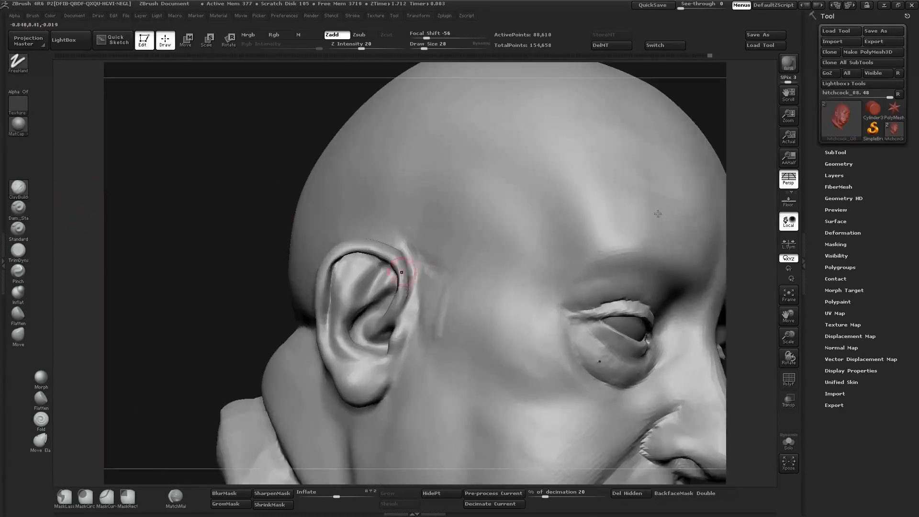
# Smooth the ear's inner folds and build up the front rim and lobe with ClayBuildup.
pyautogui.keyDown('shift'); pyautogui.moveTo(399, 291); pyautogui.dragTo(331, 277); pyautogui.keyUp('shift')
pyautogui.moveTo(268, 271); pyautogui.dragTo(316, 280)
pyautogui.moveTo(687, 293); pyautogui.dragTo(684, 196)
pyautogui.moveTo(347, 378); pyautogui.dragTo(366, 384)
pyautogui.moveTo(651, 214); pyautogui.dragTo(379, 230)
pyautogui.moveTo(283, 230); pyautogui.dragTo(321, 276)
pyautogui.moveTo(408, 250)
pyautogui.mouseDown()
pyautogui.moveTo(400, 234)
pyautogui.moveTo(415, 234)
pyautogui.mouseUp()
# Carve the creases around the ear with the Dam_Standard brush and smooth the upper edge.
pyautogui.click(18, 209)
pyautogui.moveTo(319, 308); pyautogui.dragTo(325, 340)
pyautogui.moveTo(394, 241)
pyautogui.mouseDown()
pyautogui.moveTo(402, 230)
pyautogui.moveTo(334, 242)
pyautogui.mouseUp()
pyautogui.press('1')
pyautogui.moveTo(354, 227); pyautogui.dragTo(301, 211)
pyautogui.moveTo(306, 211)
pyautogui.keyDown('shift'); pyautogui.mouseDown()
pyautogui.moveTo(342, 218)
pyautogui.moveTo(287, 218)
pyautogui.moveTo(311, 206)
pyautogui.mouseUp(); pyautogui.keyUp('shift')
pyautogui.moveTo(690, 205); pyautogui.dragTo(757, 213)
# Sculpt and smooth the back of the ear where it meets the skull with ClayBuildup.
pyautogui.moveTo(309, 254); pyautogui.dragTo(331, 293)
pyautogui.keyDown('shift'); pyautogui.moveTo(323, 287); pyautogui.dragTo(328, 314); pyautogui.keyUp('shift')
pyautogui.moveTo(421, 258); pyautogui.dragTo(353, 250)
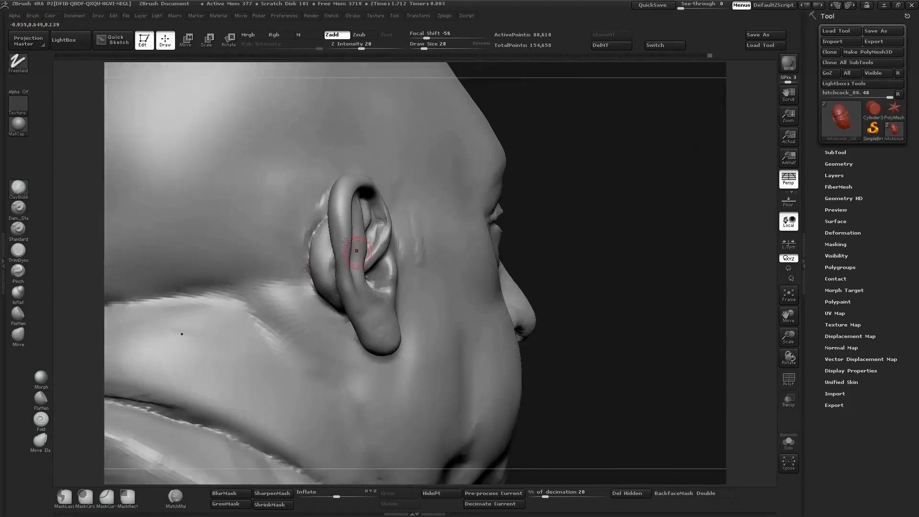
# Build up the base of the skull behind the ear with ClayBuildup at draw size 20, and smooth the strokes.
pyautogui.moveTo(300, 268)
pyautogui.mouseDown()
pyautogui.moveTo(264, 238)
pyautogui.moveTo(235, 287)
pyautogui.mouseUp()
pyautogui.moveTo(357, 225); pyautogui.dragTo(388, 213)
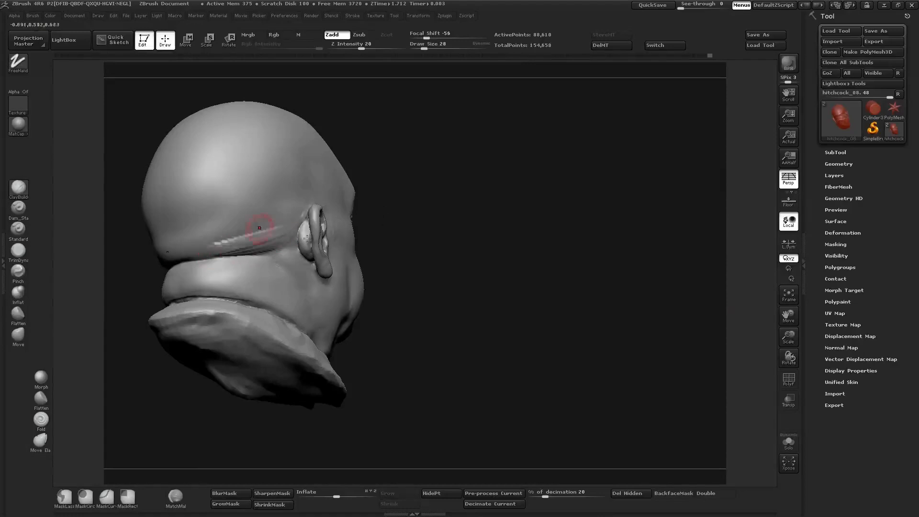
pyautogui.keyDown('shift'); pyautogui.moveTo(275, 216); pyautogui.dragTo(215, 242); pyautogui.keyUp('shift')
pyautogui.moveTo(407, 220)
pyautogui.mouseDown()
pyautogui.moveTo(354, 211)
pyautogui.moveTo(404, 207)
pyautogui.mouseUp()
pyautogui.moveTo(331, 210)
pyautogui.mouseDown()
pyautogui.moveTo(374, 193)
pyautogui.moveTo(509, 201)
pyautogui.moveTo(296, 191)
pyautogui.moveTo(330, 196)
pyautogui.mouseUp()
pyautogui.moveTo(484, 211)
pyautogui.mouseDown()
pyautogui.moveTo(494, 191)
pyautogui.moveTo(507, 197)
pyautogui.moveTo(426, 206)
pyautogui.moveTo(544, 228)
pyautogui.moveTo(418, 247)
pyautogui.moveTo(393, 215)
pyautogui.mouseUp()
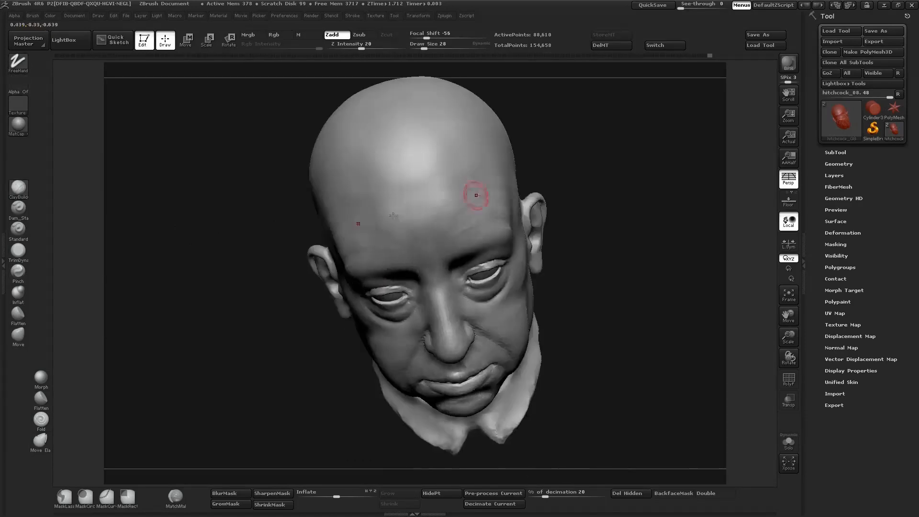
# Smooth the upper eyelid and carve its crease and outer corner with Dam_Standard at draw size 24.
pyautogui.moveTo(565, 206); pyautogui.dragTo(662, 195)
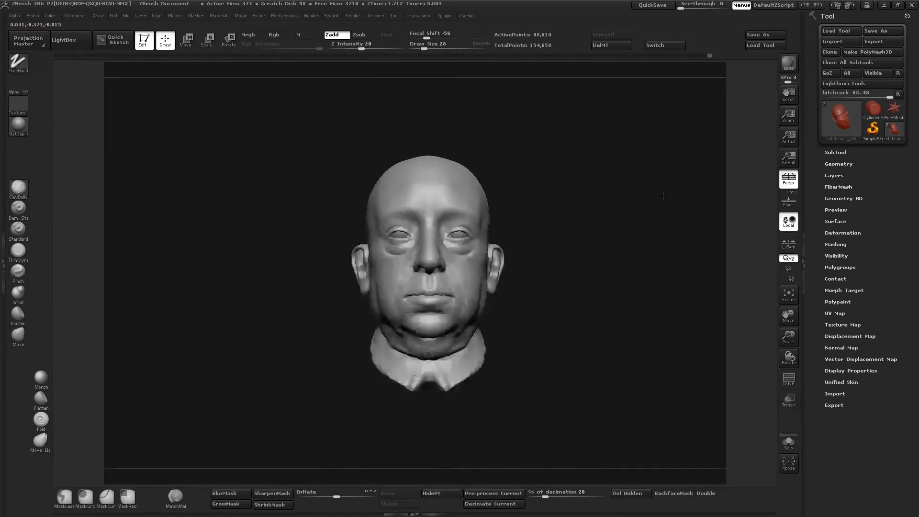
pyautogui.moveTo(568, 170)
pyautogui.keyDown('alt'); pyautogui.mouseDown()
pyautogui.moveTo(534, 221)
pyautogui.moveTo(539, 269)
pyautogui.moveTo(546, 192)
pyautogui.moveTo(479, 215)
pyautogui.moveTo(563, 224)
pyautogui.moveTo(536, 192)
pyautogui.mouseUp(); pyautogui.keyUp('alt')
pyautogui.keyDown('shift'); pyautogui.moveTo(418, 368); pyautogui.dragTo(424, 366); pyautogui.keyUp('shift')
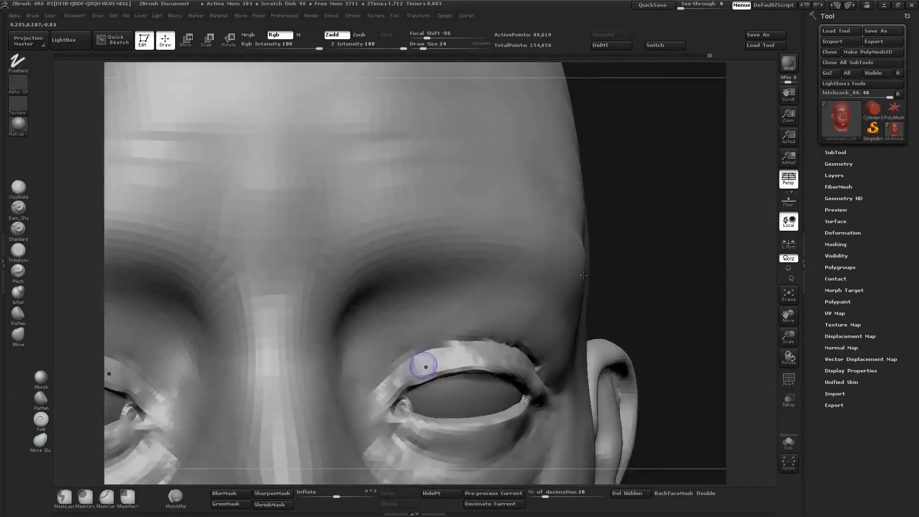
pyautogui.moveTo(348, 272); pyautogui.dragTo(311, 269)
pyautogui.keyDown('shift'); pyautogui.moveTo(570, 398); pyautogui.dragTo(584, 386); pyautogui.keyUp('shift')
pyautogui.press('b')
pyautogui.press('d')
pyautogui.press('s')
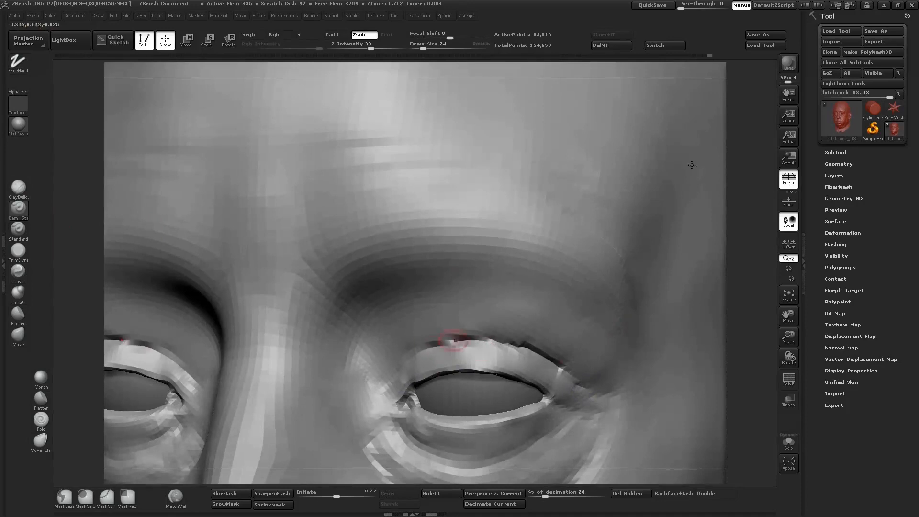
pyautogui.moveTo(735, 344)
pyautogui.mouseDown()
pyautogui.moveTo(738, 407)
pyautogui.moveTo(689, 393)
pyautogui.mouseUp()
pyautogui.moveTo(447, 349)
pyautogui.keyDown('shift'); pyautogui.mouseDown()
pyautogui.moveTo(455, 355)
pyautogui.moveTo(434, 372)
pyautogui.mouseUp(); pyautogui.keyUp('shift')
pyautogui.moveTo(310, 317); pyautogui.dragTo(340, 301)
# Reshape the eyelids from the front and from below with the Move brush at draw size 86.
pyautogui.press('b')
pyautogui.press('m')
pyautogui.press('v')
pyautogui.moveTo(653, 177)
pyautogui.mouseDown()
pyautogui.moveTo(657, 234)
pyautogui.moveTo(508, 230)
pyautogui.mouseUp()
pyautogui.moveTo(287, 268); pyautogui.dragTo(421, 273)
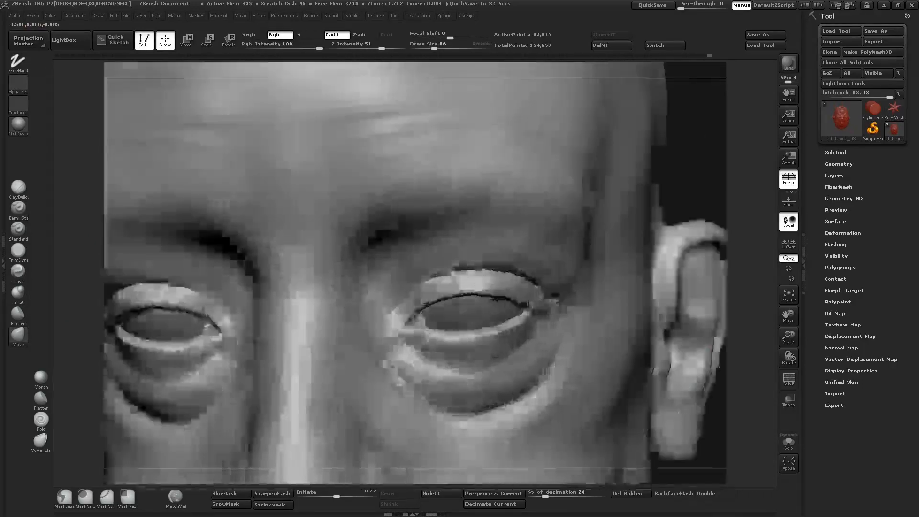
pyautogui.moveTo(745, 216); pyautogui.dragTo(745, 192)
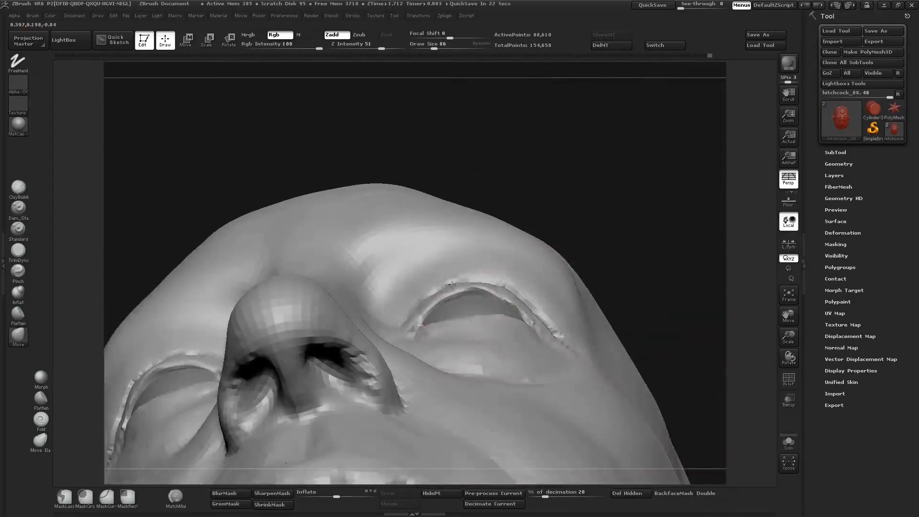
pyautogui.moveTo(623, 201); pyautogui.dragTo(617, 258)
pyautogui.keyDown('alt'); pyautogui.moveTo(618, 258); pyautogui.dragTo(608, 230); pyautogui.keyUp('alt')
pyautogui.moveTo(307, 283)
pyautogui.mouseDown()
pyautogui.moveTo(469, 291)
pyautogui.moveTo(698, 233)
pyautogui.moveTo(671, 220)
pyautogui.moveTo(666, 292)
pyautogui.mouseUp()
# Refine the inner part of the lower eyelid and eye bag with ClayBuildup at draw size 15.
pyautogui.press('s')
pyautogui.click(18, 189)
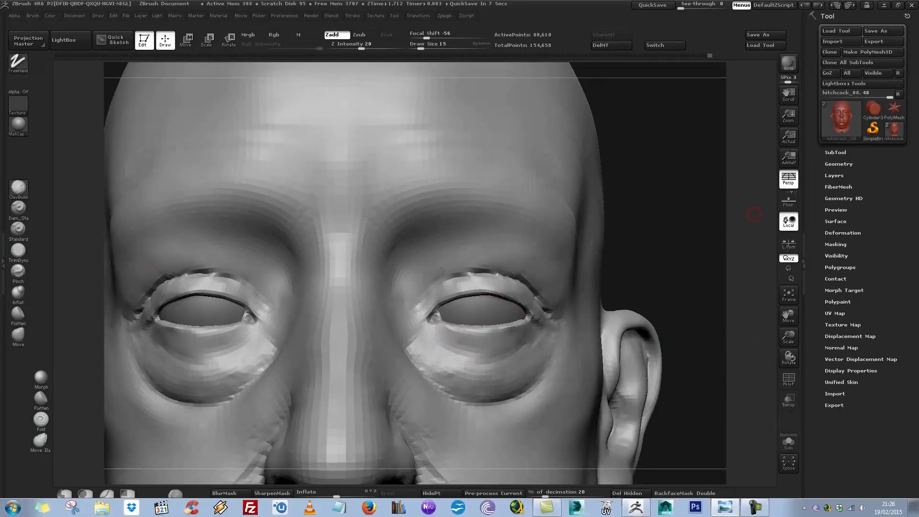
pyautogui.moveTo(754, 215); pyautogui.dragTo(455, 334)
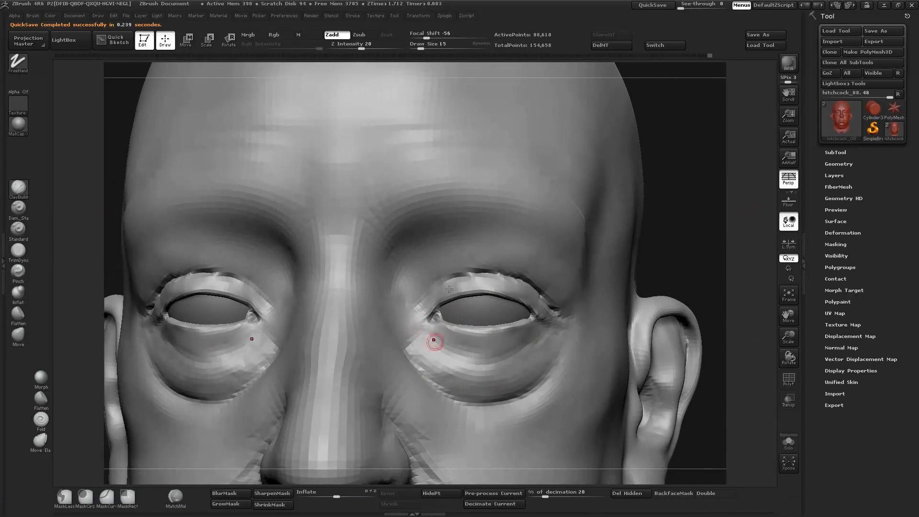
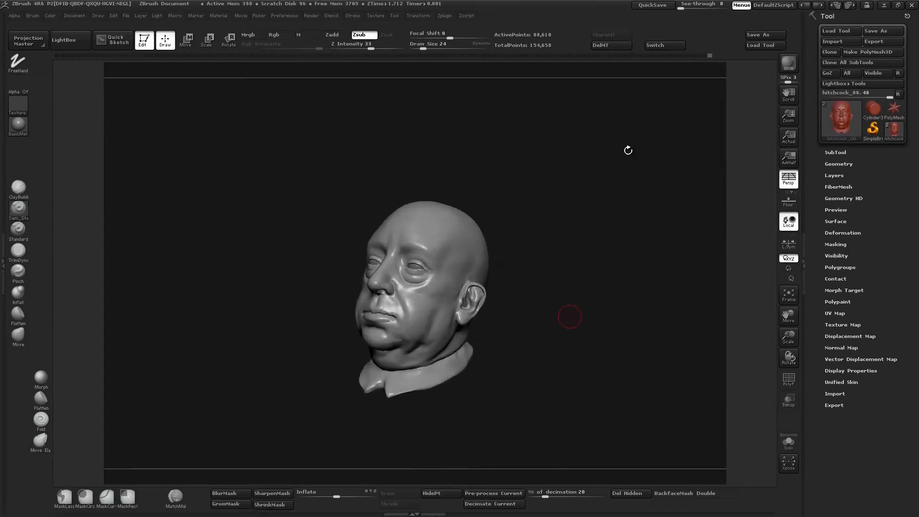
# Save the head as a new ZTool file named hitchcock_09.ZTL.
pyautogui.moveTo(644, 254); pyautogui.dragTo(590, 251)
pyautogui.click(766, 35)
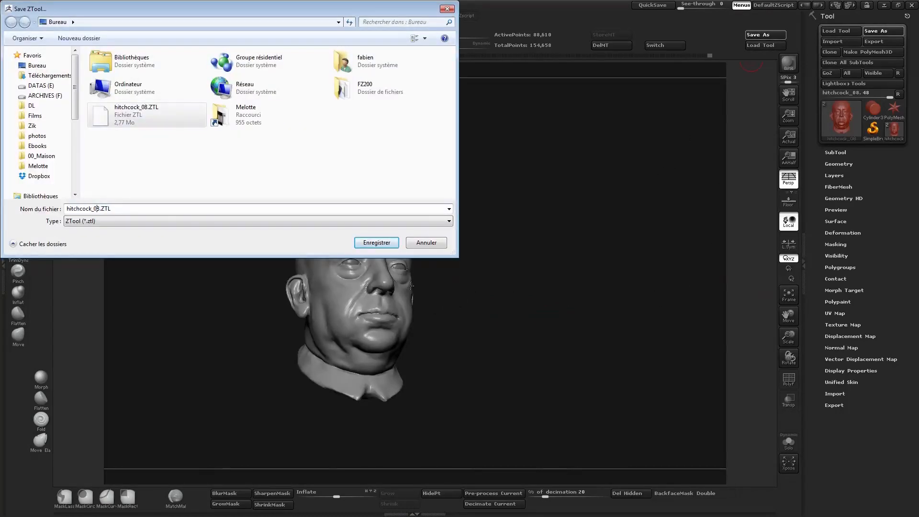
pyautogui.press('Return')
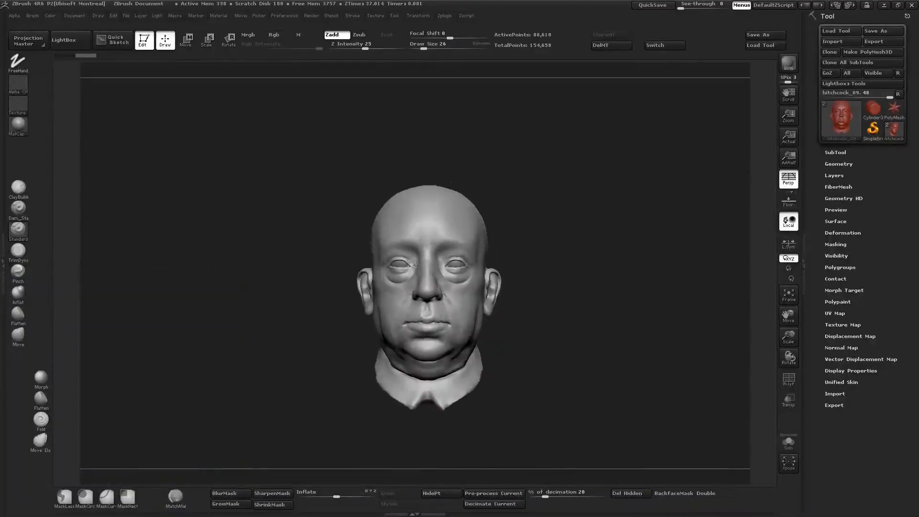
# Step down two subdivision levels, reshape the overall cheeks, mouth and jaw with the Move brush, and return one level up.
pyautogui.moveTo(565, 316); pyautogui.dragTo(551, 292)
pyautogui.hotkey('shift', 'd')
pyautogui.hotkey('shift', 'd')
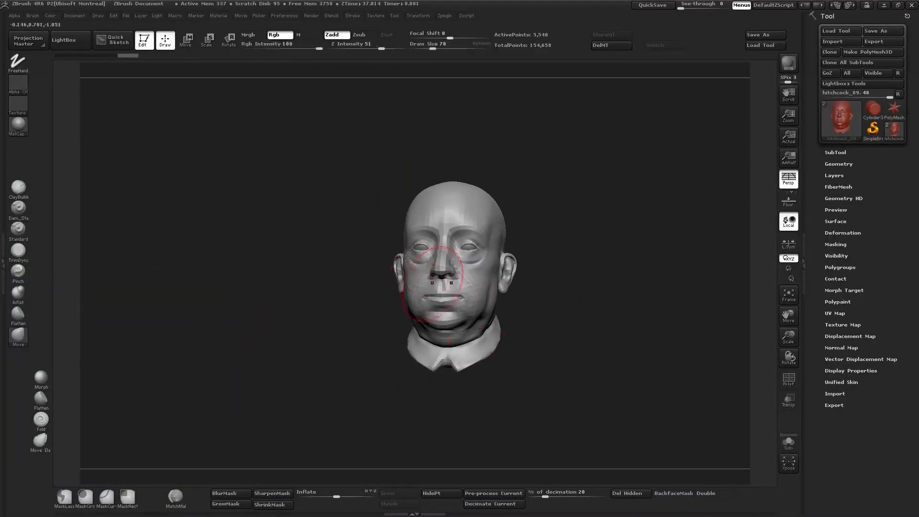
pyautogui.moveTo(374, 268)
pyautogui.mouseDown()
pyautogui.moveTo(330, 283)
pyautogui.moveTo(340, 280)
pyautogui.mouseUp()
pyautogui.press('s')
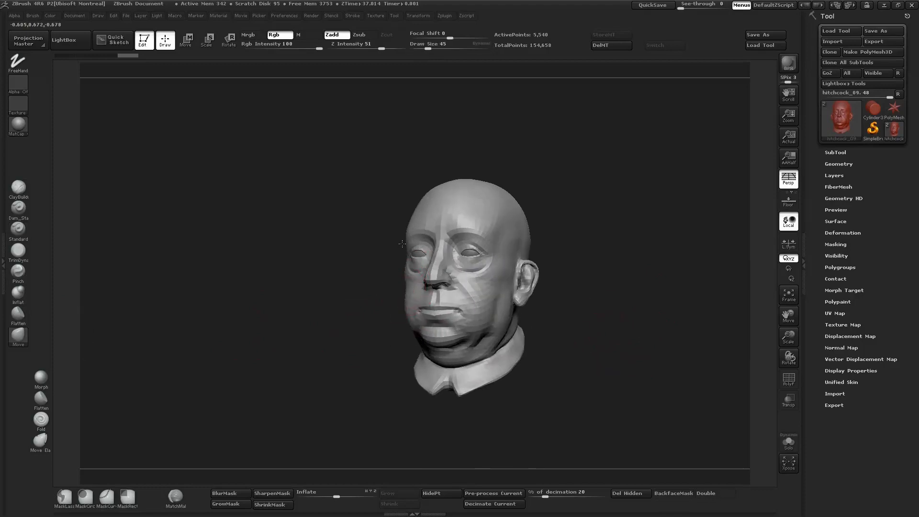
pyautogui.moveTo(431, 282); pyautogui.dragTo(413, 277)
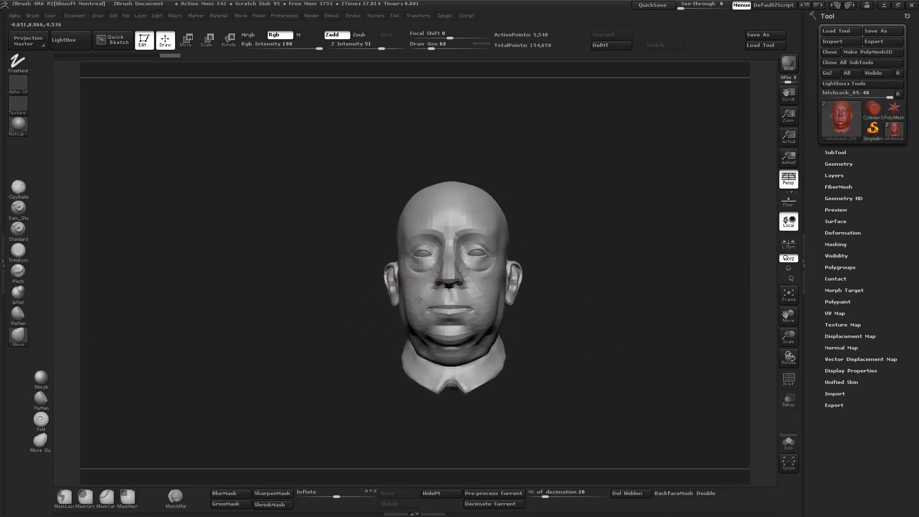
pyautogui.moveTo(666, 254); pyautogui.dragTo(620, 251)
pyautogui.moveTo(661, 279); pyautogui.dragTo(599, 271)
pyautogui.keyDown('ctrl'); pyautogui.moveTo(419, 293); pyautogui.dragTo(413, 274, button='right'); pyautogui.keyUp('ctrl')
pyautogui.moveTo(581, 345); pyautogui.dragTo(421, 259, button='right')
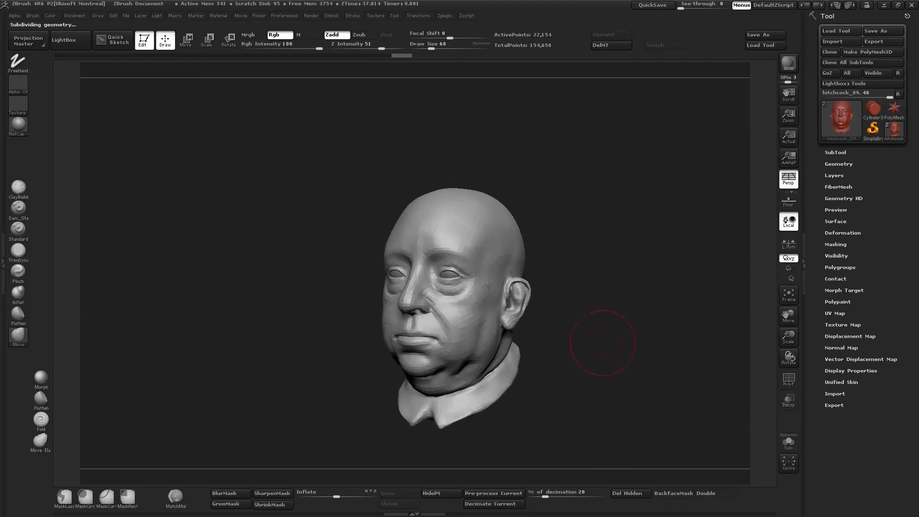
pyautogui.moveTo(643, 255)
pyautogui.mouseDown()
pyautogui.moveTo(633, 271)
pyautogui.moveTo(640, 268)
pyautogui.mouseUp()
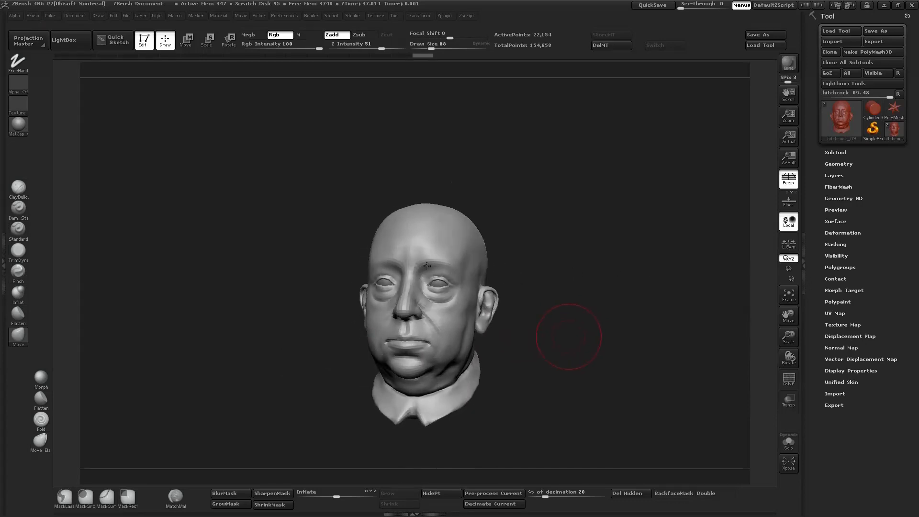
# Make the window see-through and align the head in three-quarter view over the Hitchcock reference photo.
pyautogui.moveTo(918, 6)
pyautogui.mouseDown()
pyautogui.moveTo(446, 6)
pyautogui.moveTo(918, 6)
pyautogui.mouseUp()
pyautogui.scroll(2, 608, 246)
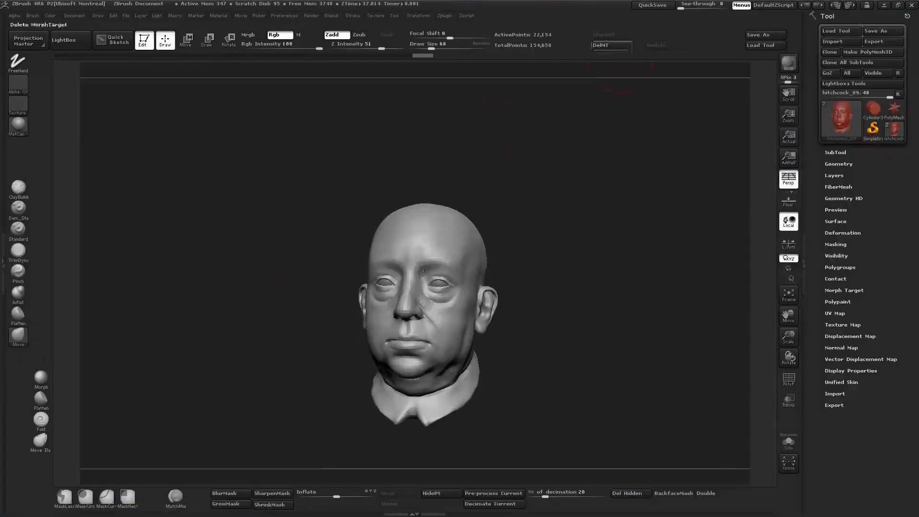
pyautogui.moveTo(681, 8); pyautogui.dragTo(713, 8)
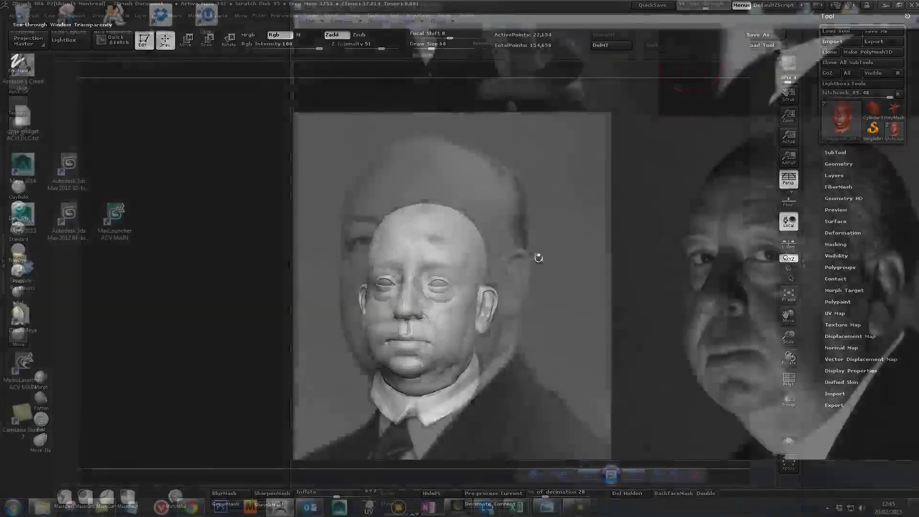
pyautogui.moveTo(537, 257); pyautogui.dragTo(603, 297)
pyautogui.keyDown('shift'); pyautogui.moveTo(337, 295); pyautogui.dragTo(354, 271); pyautogui.keyUp('shift')
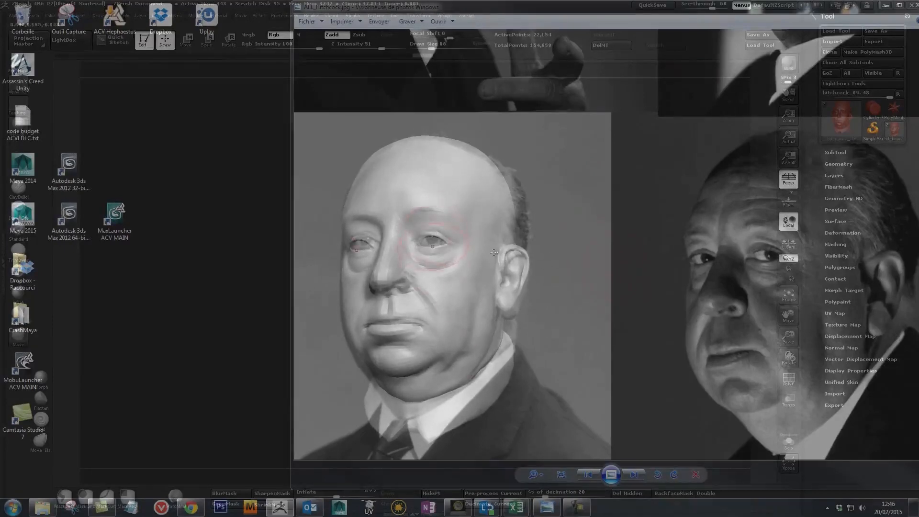
# Adjust the facial contours and the ear to match the reference photo with the Move brush at varying draw sizes.
pyautogui.press(']')
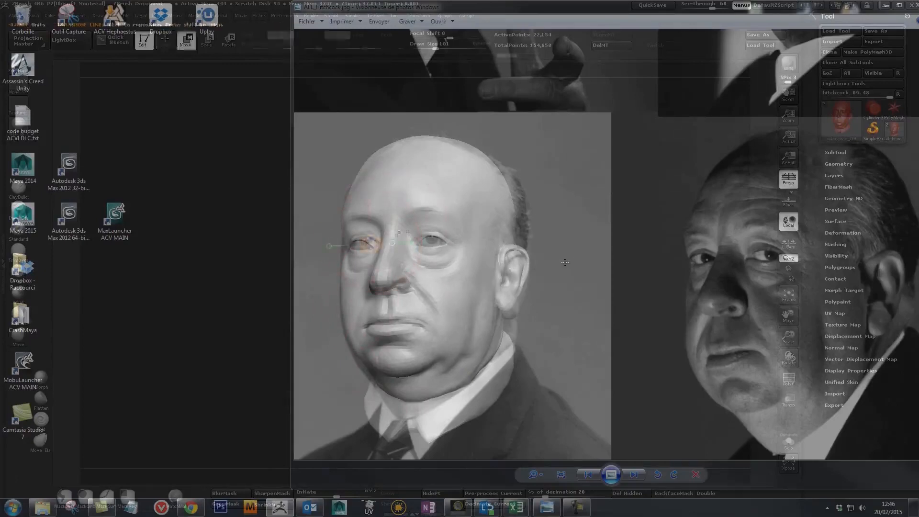
pyautogui.press(']')
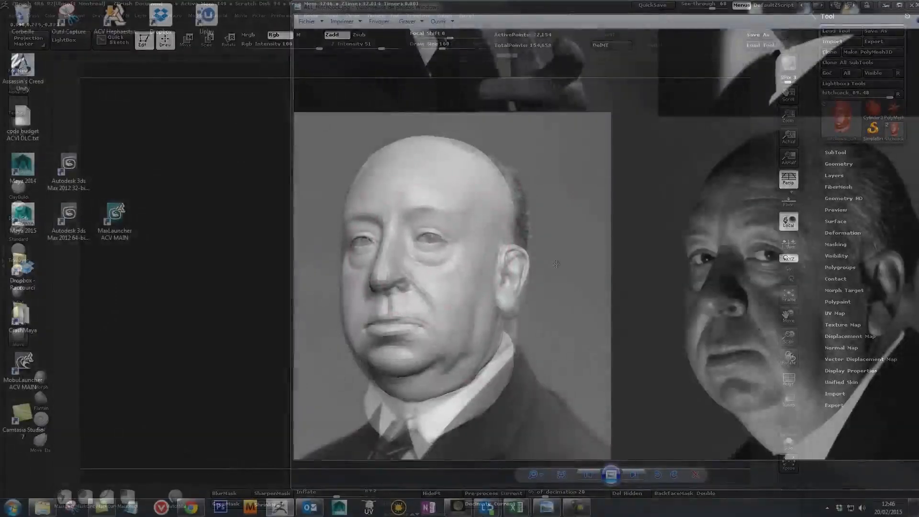
pyautogui.press('[')
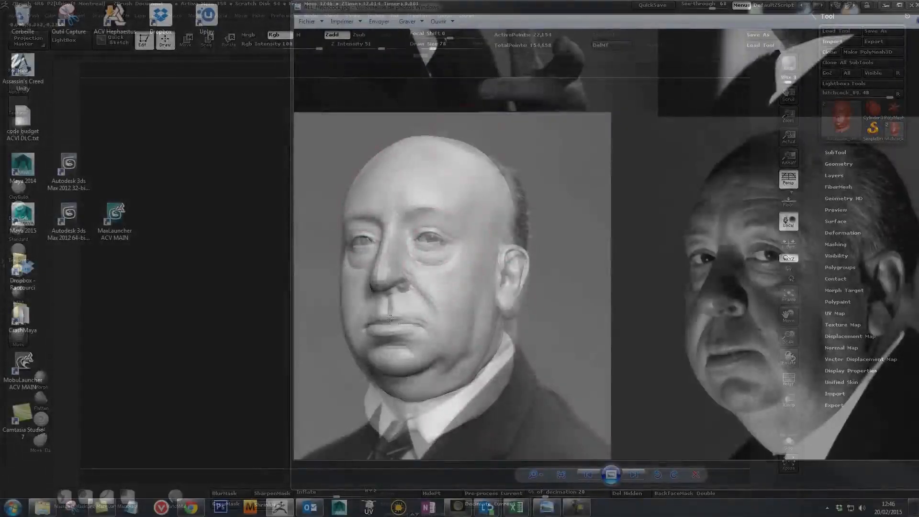
pyautogui.press(']')
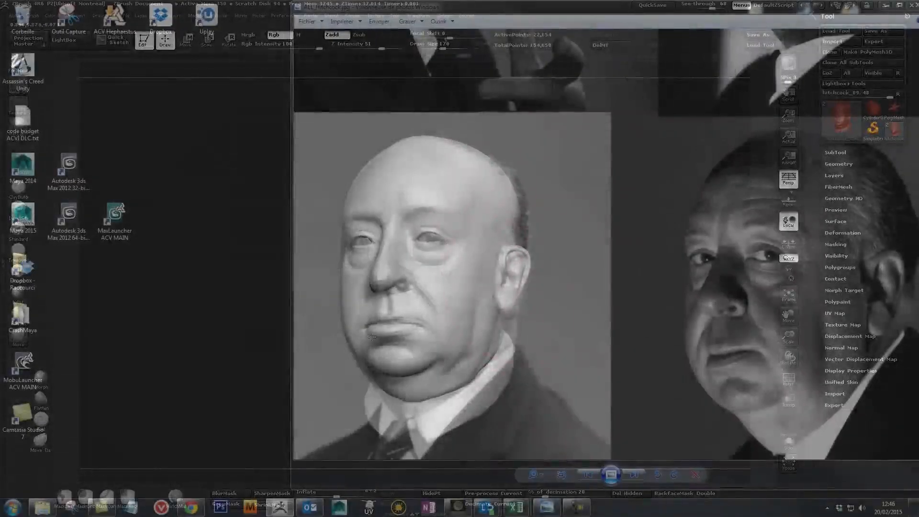
pyautogui.moveTo(514, 303); pyautogui.dragTo(519, 310)
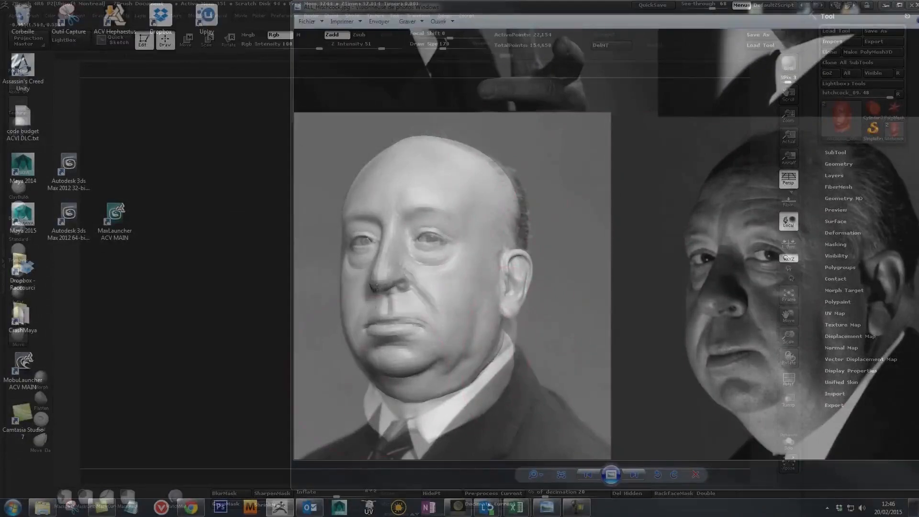
# Finish matching the face to the reference photo at a reduced draw size of 97, and set the window see-through back to 0.
pyautogui.press('[')
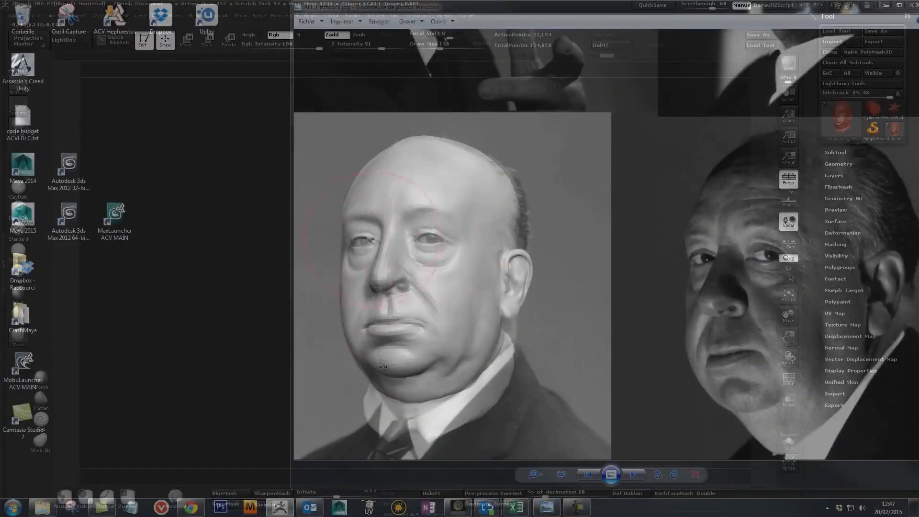
pyautogui.press('[')
pyautogui.moveTo(712, 8)
pyautogui.mouseDown()
pyautogui.moveTo(683, 8)
pyautogui.moveTo(712, 8)
pyautogui.mouseUp()
pyautogui.moveTo(575, 283); pyautogui.dragTo(618, 283)
pyautogui.moveTo(713, 8); pyautogui.dragTo(683, 8)
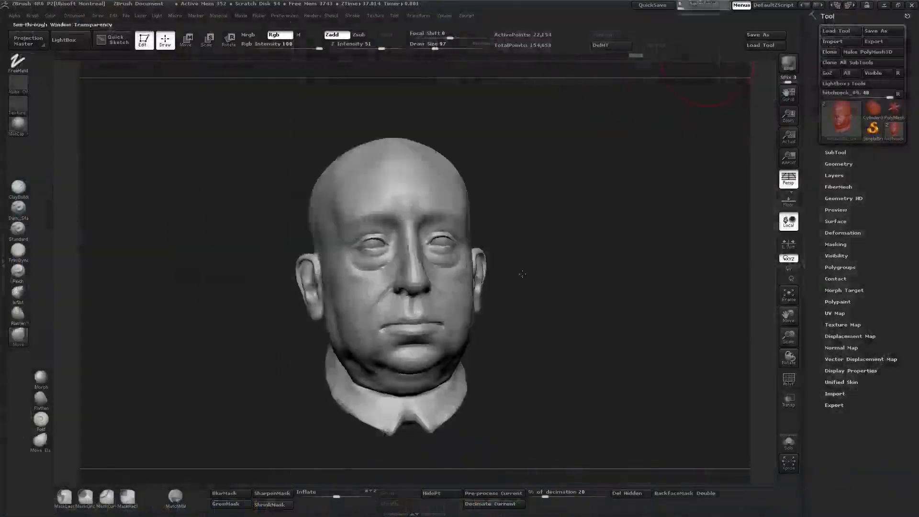
pyautogui.press('super')
pyautogui.click(547, 508)
pyautogui.hotkey('alt', 'Tab')
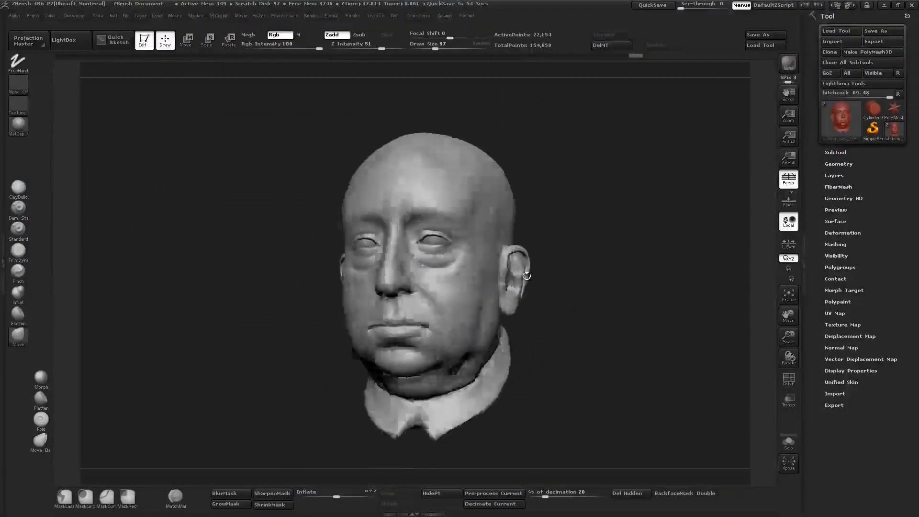
# Reposition the eyeballs in their sockets with Transpose Move, and return to Draw mode.
pyautogui.press('w')
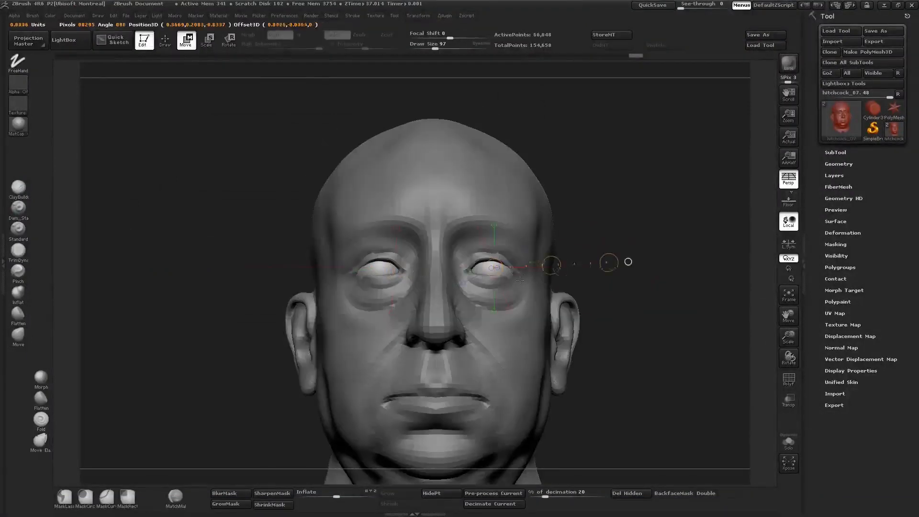
pyautogui.moveTo(626, 261); pyautogui.dragTo(637, 267)
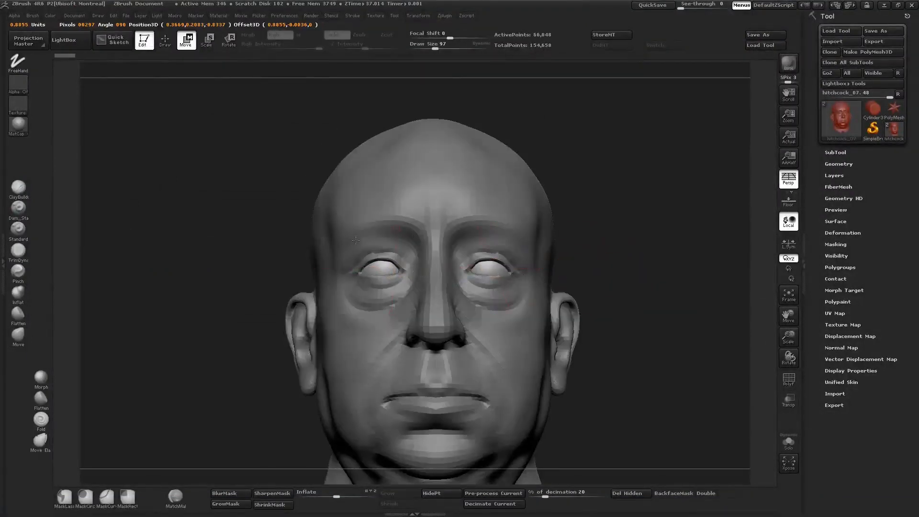
pyautogui.moveTo(350, 270); pyautogui.dragTo(471, 304)
pyautogui.press('q')
# Select the head subtool, go up one subdivision level, and build up the cheekbone beside the eye with the ClayBuildup brush.
pyautogui.keyDown('alt'); pyautogui.click(503, 216); pyautogui.keyUp('alt')
pyautogui.press('f')
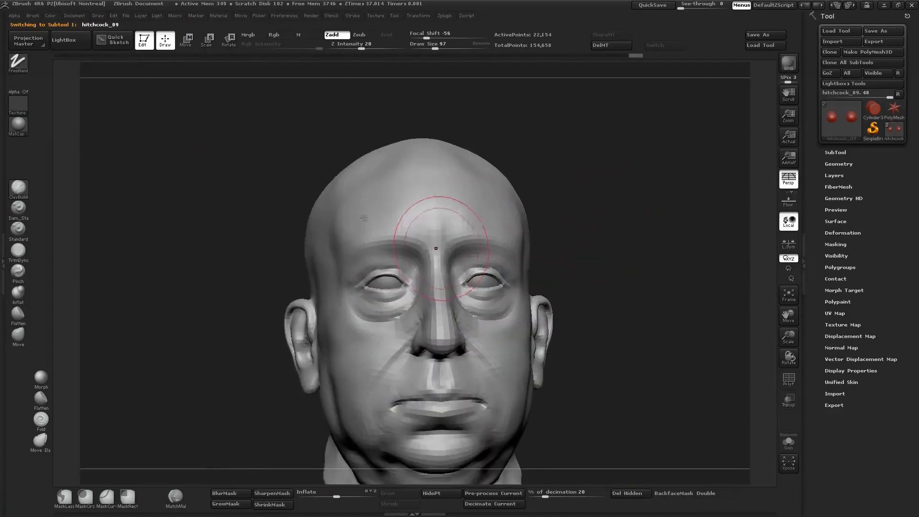
pyautogui.moveTo(359, 226)
pyautogui.mouseDown()
pyautogui.moveTo(339, 288)
pyautogui.moveTo(447, 143)
pyautogui.moveTo(365, 262)
pyautogui.mouseUp()
pyautogui.press('d')
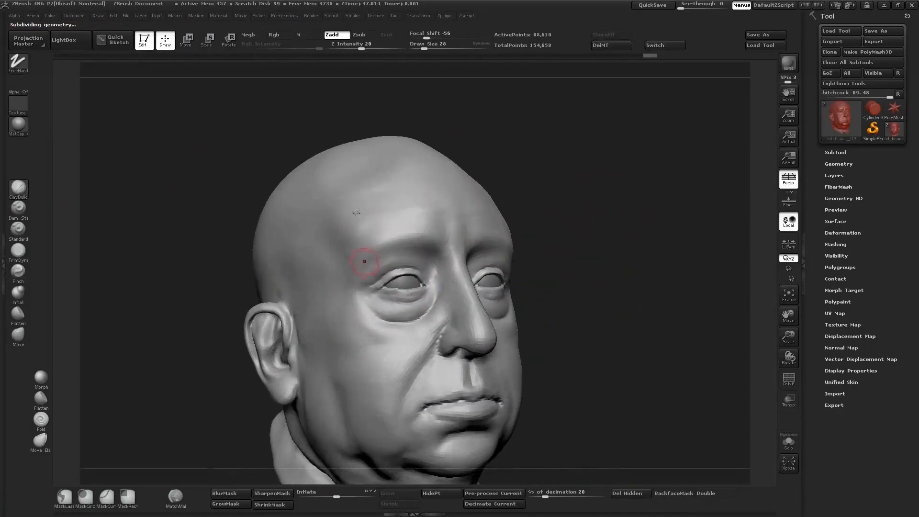
pyautogui.moveTo(341, 217); pyautogui.dragTo(544, 278)
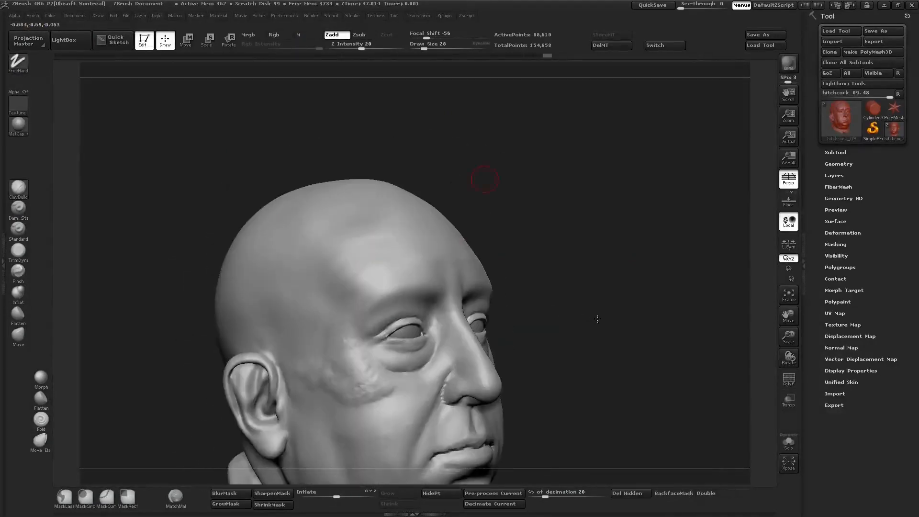
# Build up the temple and the side of the skull above the ear with ClayBuildup strokes and smooth them.
pyautogui.moveTo(230, 224); pyautogui.dragTo(335, 245)
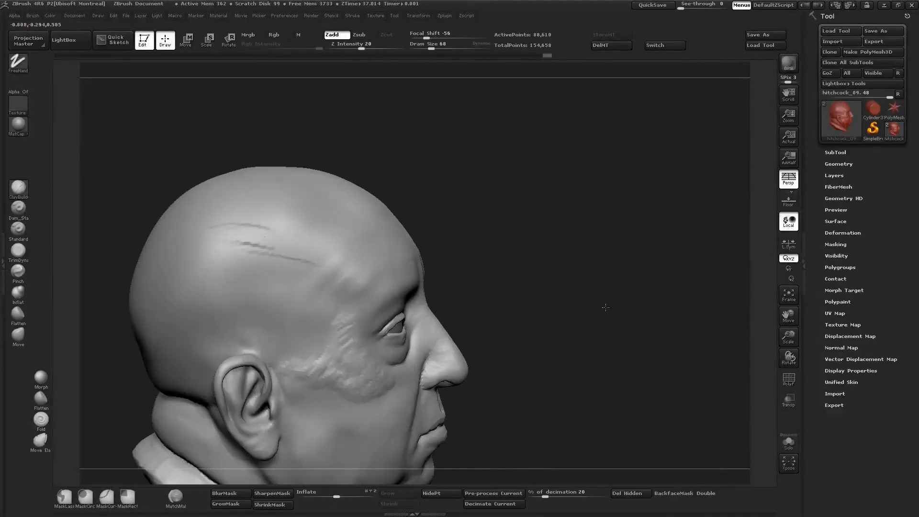
pyautogui.moveTo(196, 240); pyautogui.dragTo(330, 264)
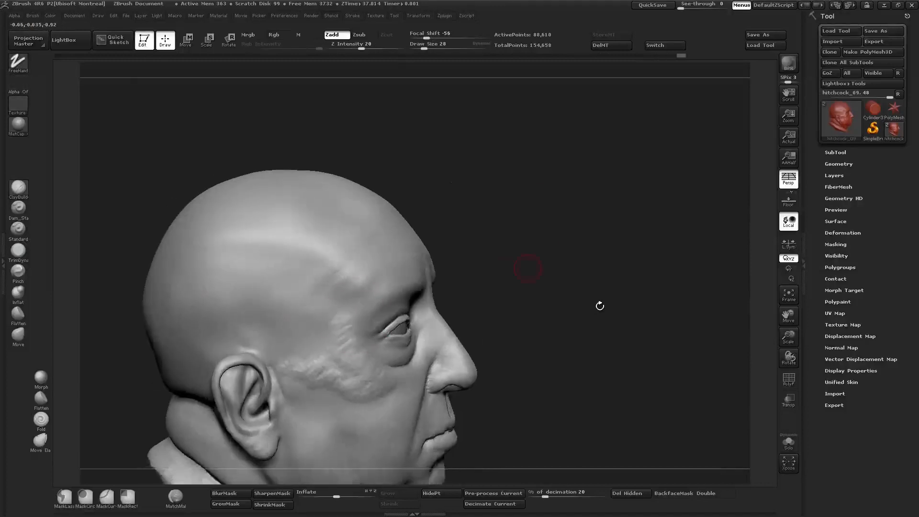
pyautogui.moveTo(599, 306); pyautogui.dragTo(607, 312)
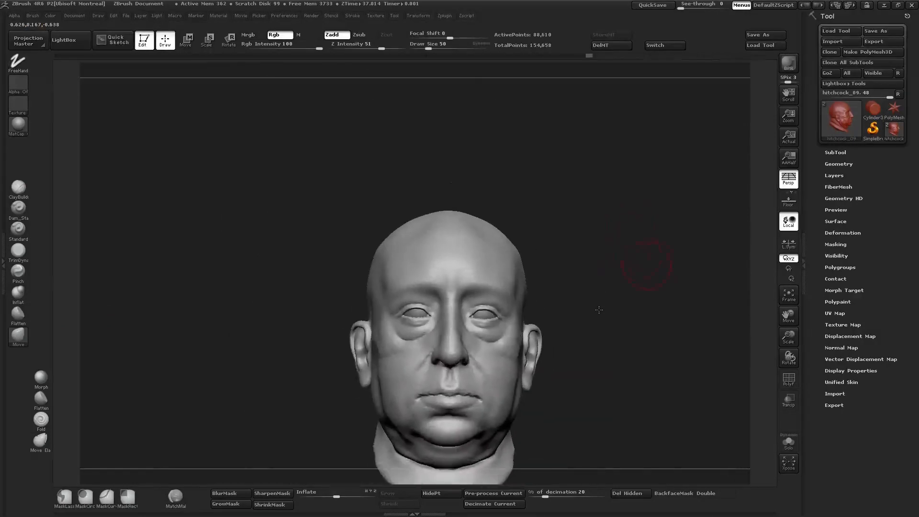
# Refine the under-eye area, cheeks and nasolabial folds with the ClayBuildup brush at draw sizes between 26 and 42.
pyautogui.press('s')
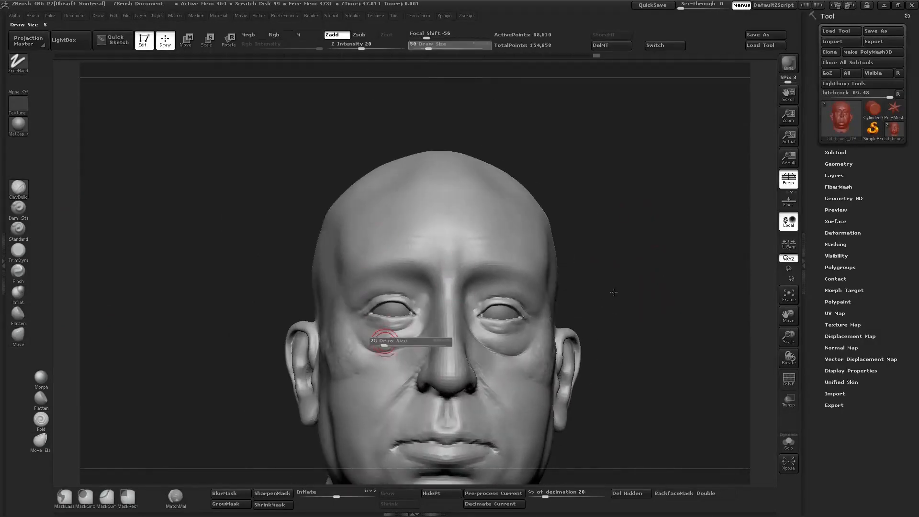
pyautogui.moveTo(612, 292)
pyautogui.mouseDown()
pyautogui.moveTo(604, 301)
pyautogui.moveTo(619, 315)
pyautogui.mouseUp()
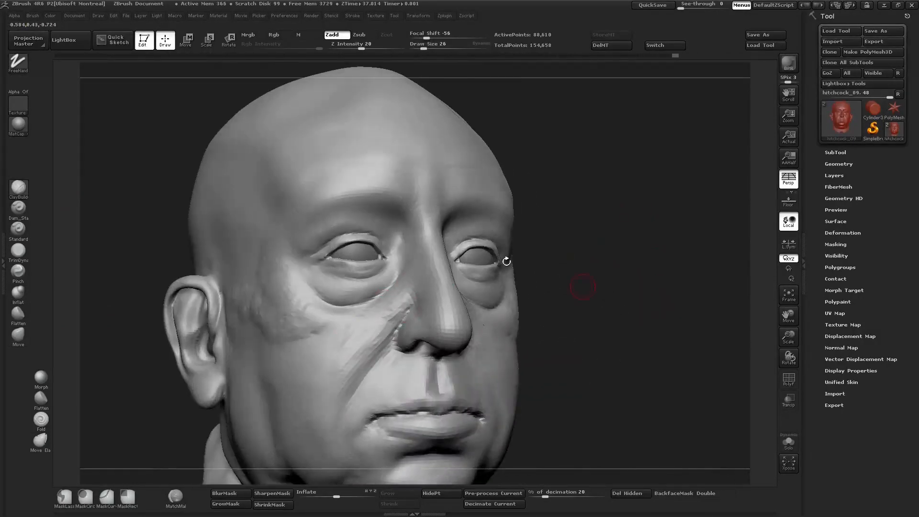
pyautogui.press('s')
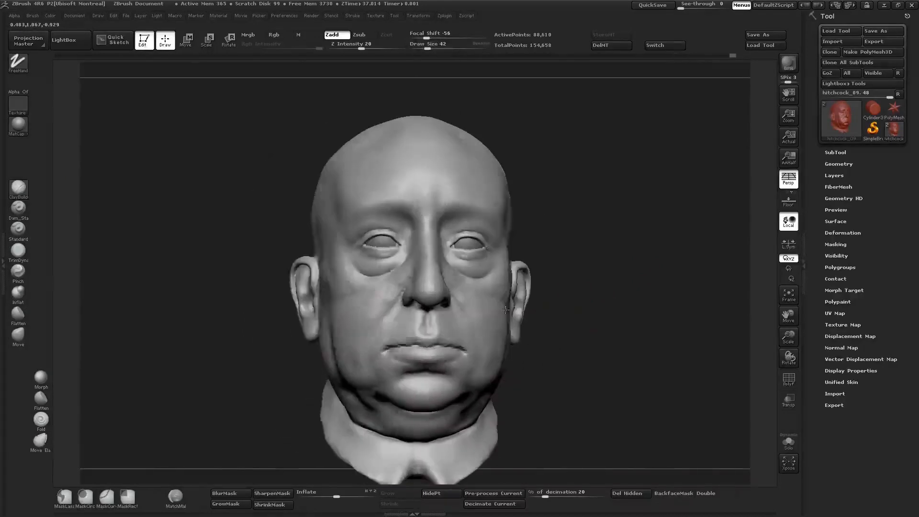